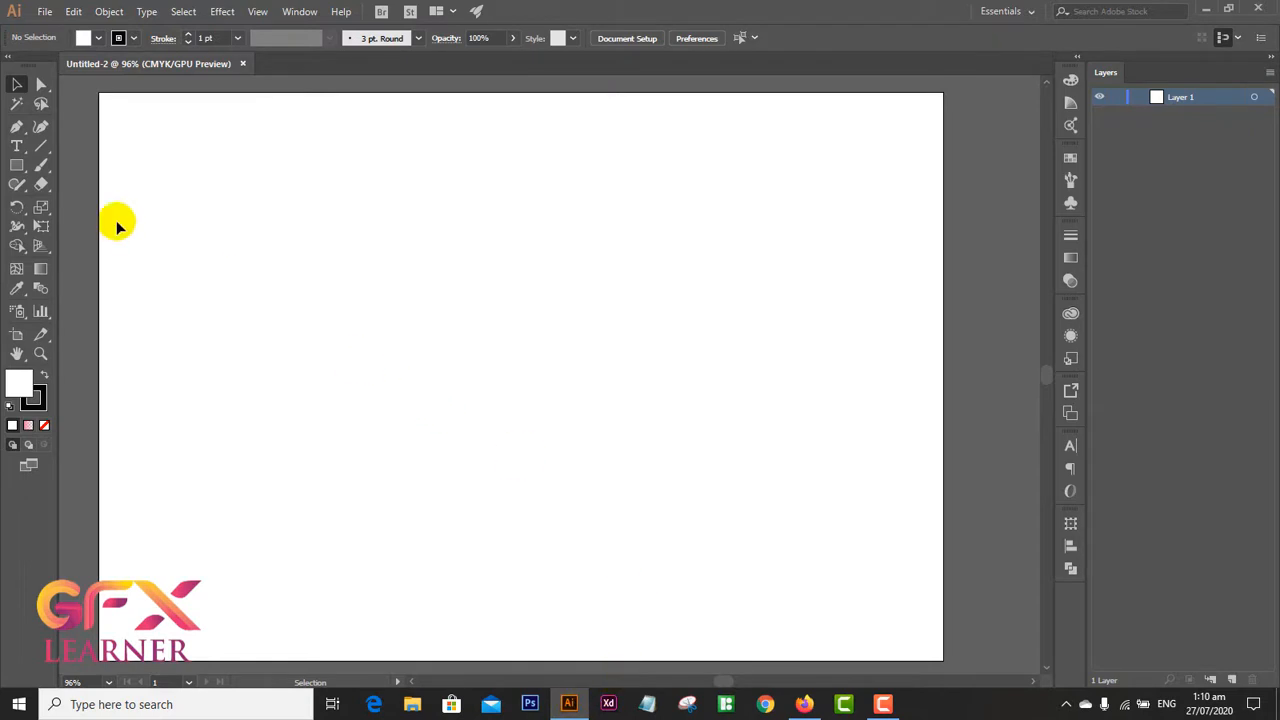
# - Add point text reading BROKEN on one line and MIRROR on the line below
pyautogui.click(16, 147)
pyautogui.click(460, 298)
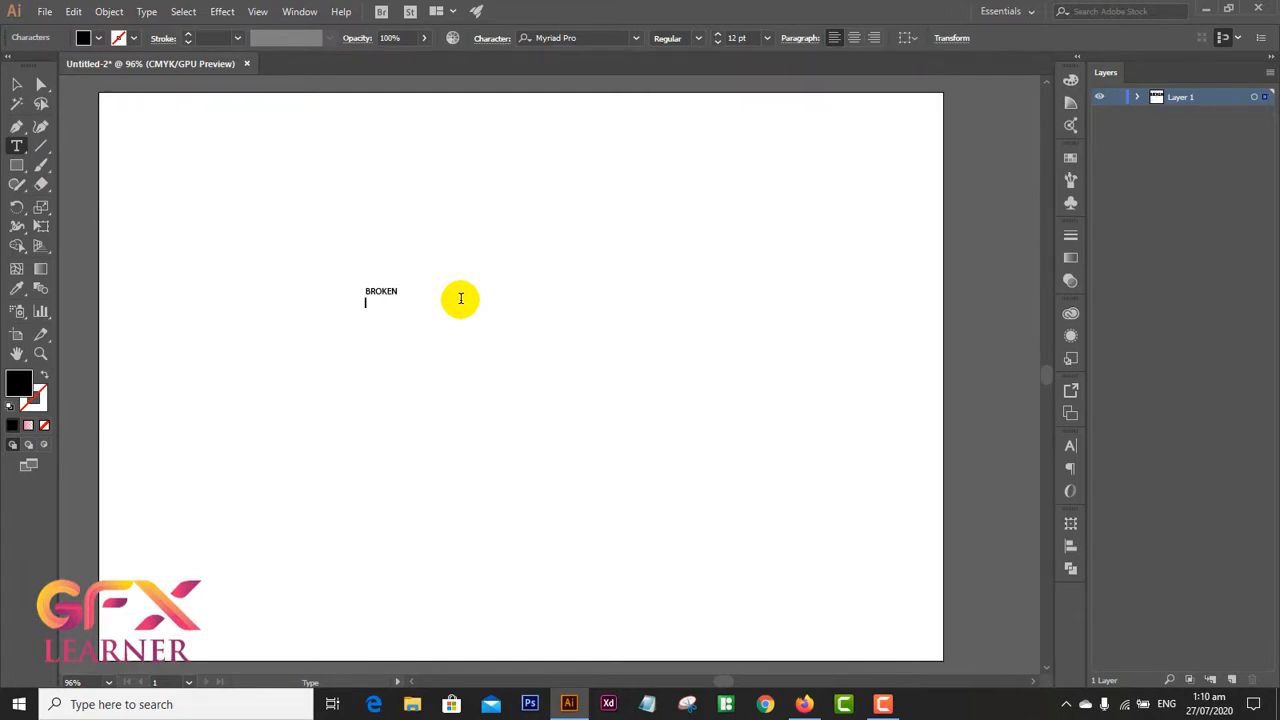
pyautogui.write('MIR')
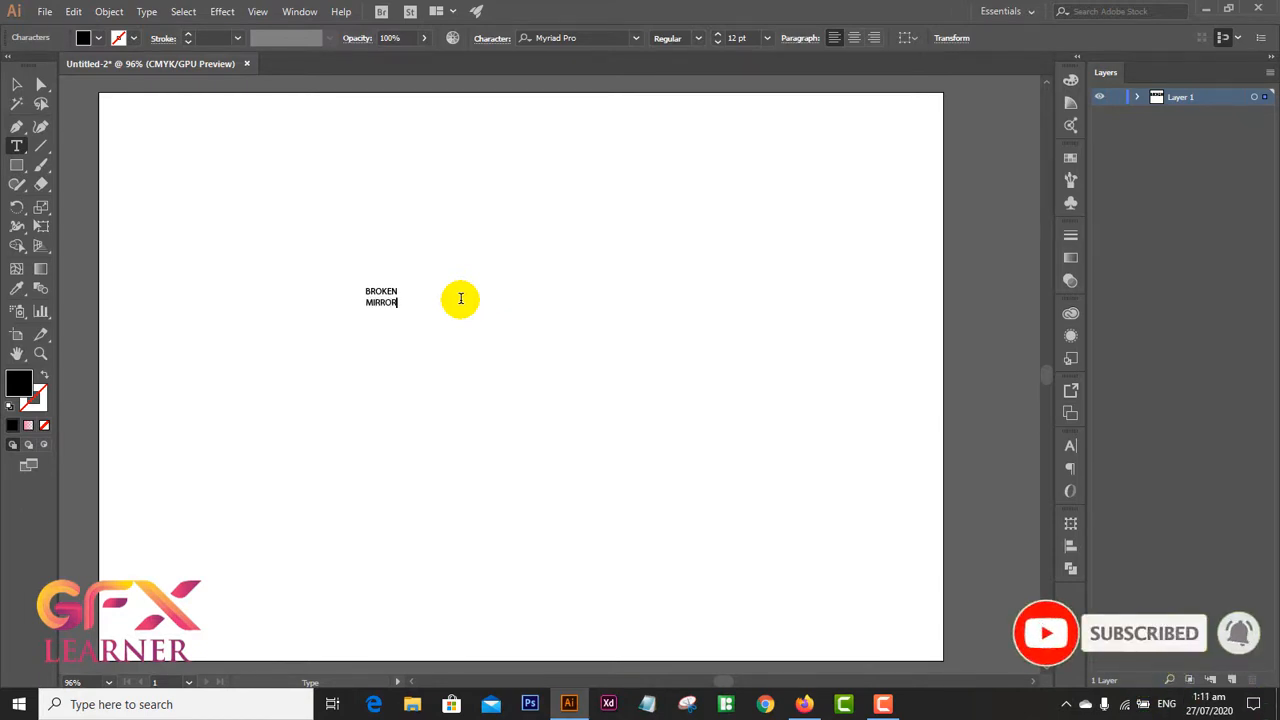
pyautogui.write('ROR')
# - Enlarge the two-line text to about 256 pt and center it so it fills most of the artboard
pyautogui.click(15, 85)
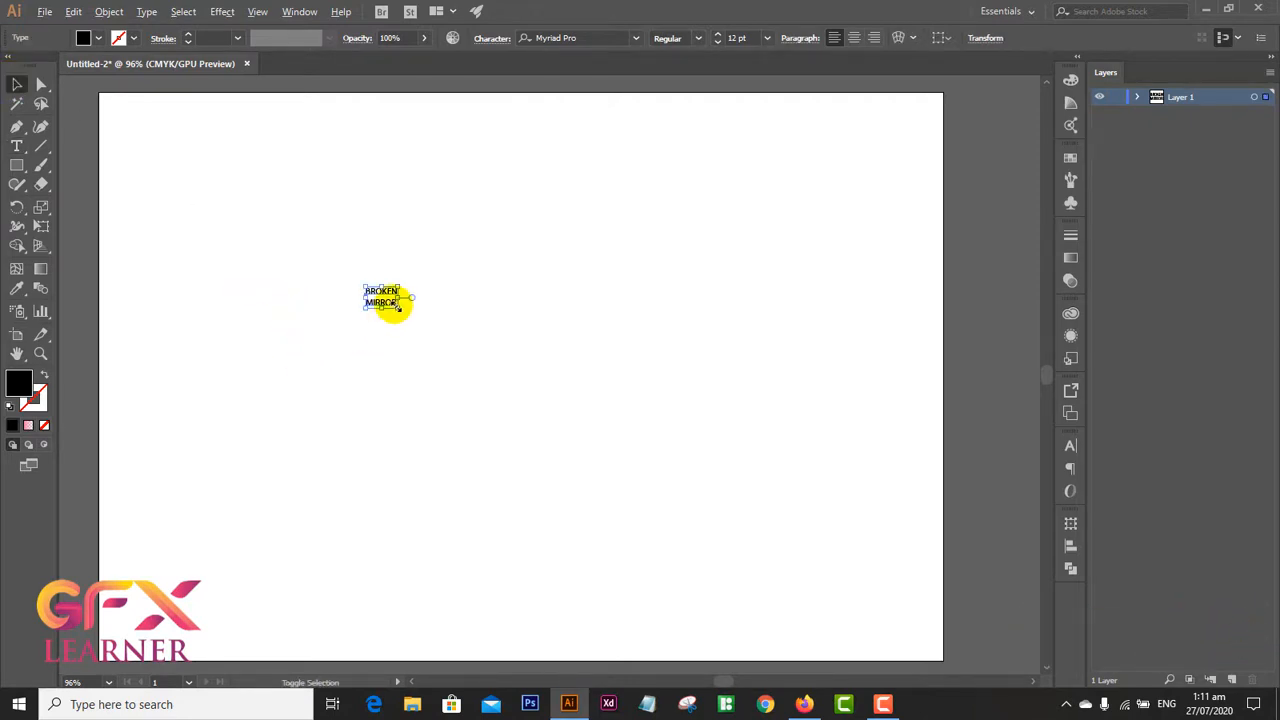
pyautogui.moveTo(397, 306); pyautogui.dragTo(878, 474)
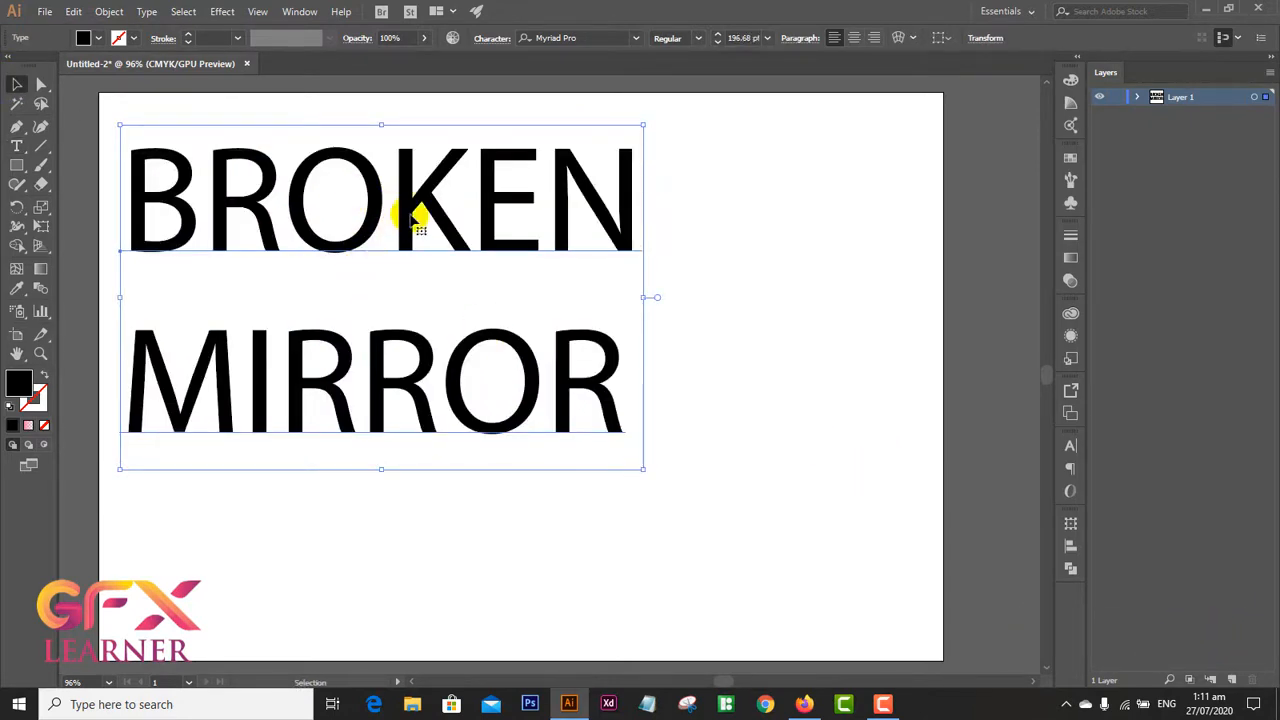
pyautogui.moveTo(430, 212); pyautogui.dragTo(573, 284)
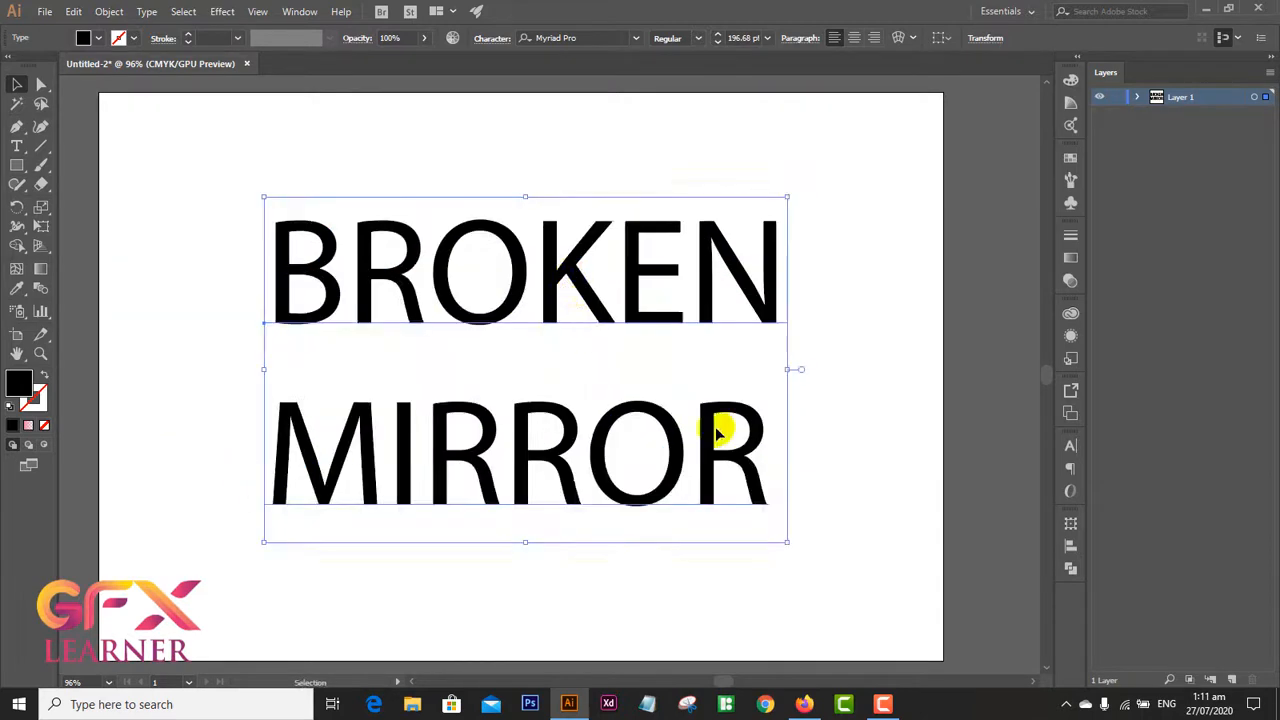
pyautogui.moveTo(786, 541); pyautogui.dragTo(891, 594)
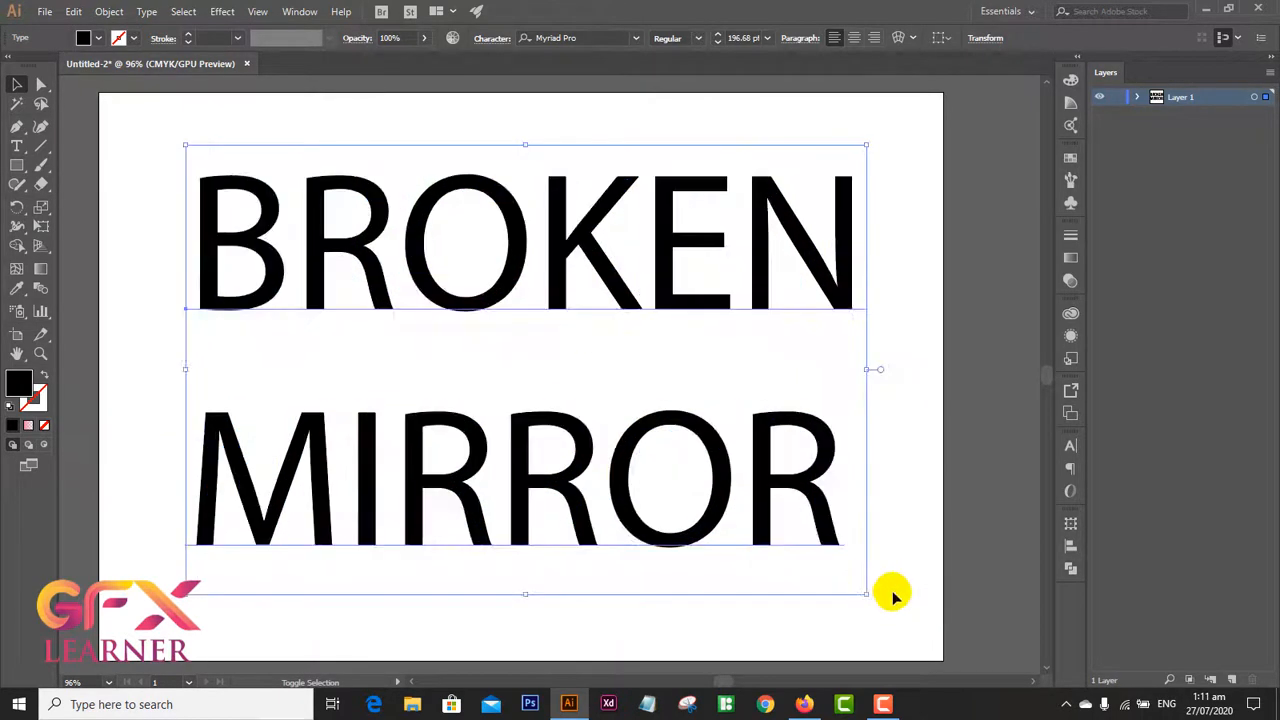
# - Set the text's font to Poplar Std Black and recenter the text horizontally on the artboard
pyautogui.rightClick(393, 232)
pyautogui.moveTo(491, 278)
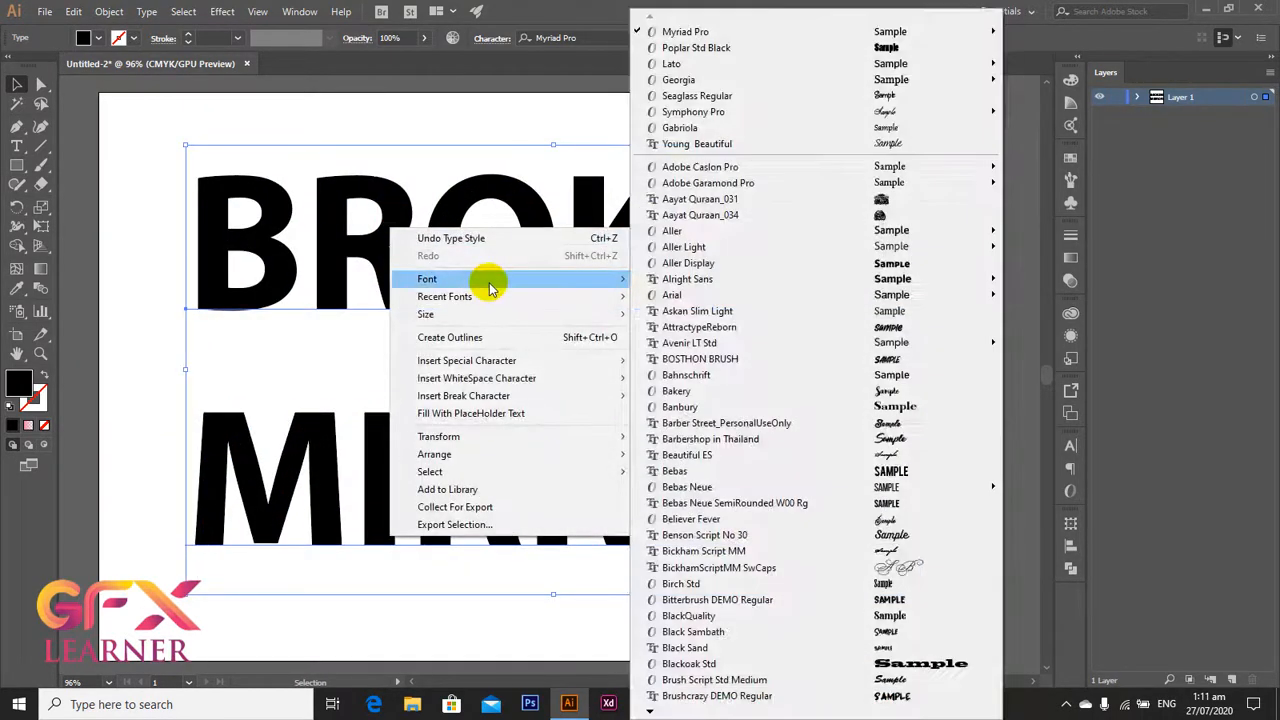
pyautogui.click(781, 53)
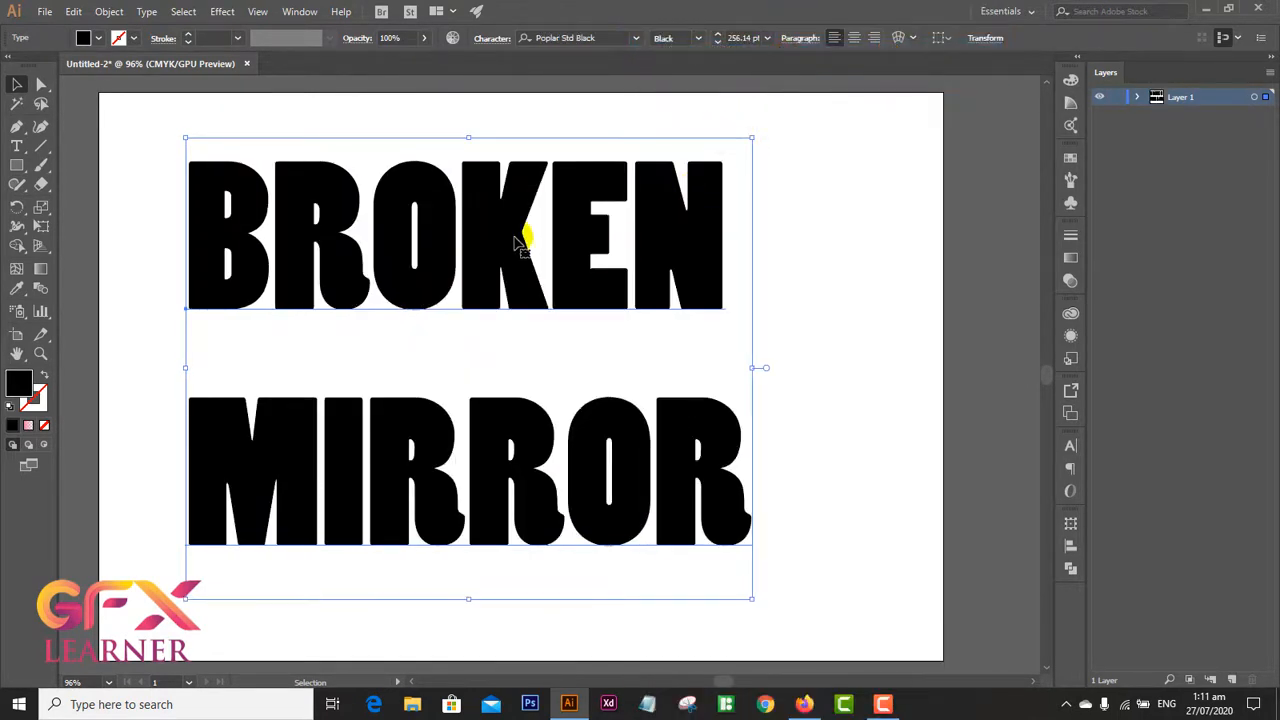
pyautogui.moveTo(516, 243); pyautogui.dragTo(569, 243)
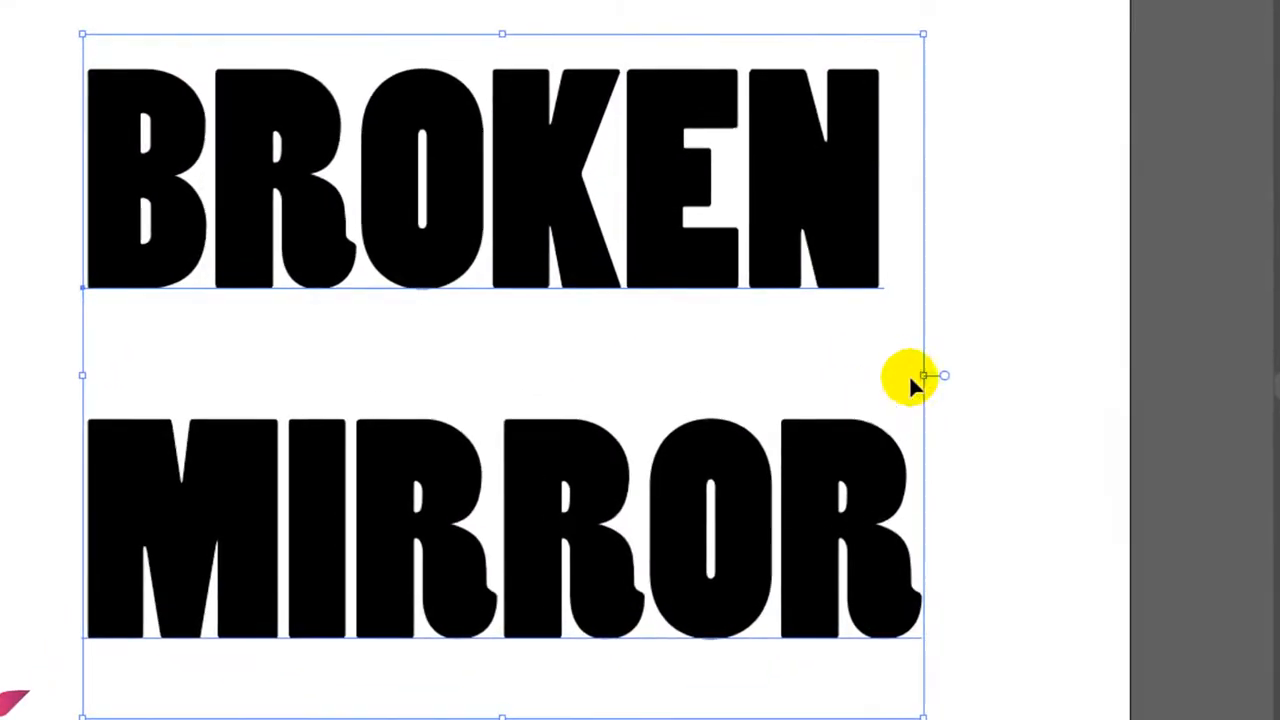
# - Convert the BROKEN MIRROR text to outlines and deselect it
pyautogui.rightClick(716, 241)
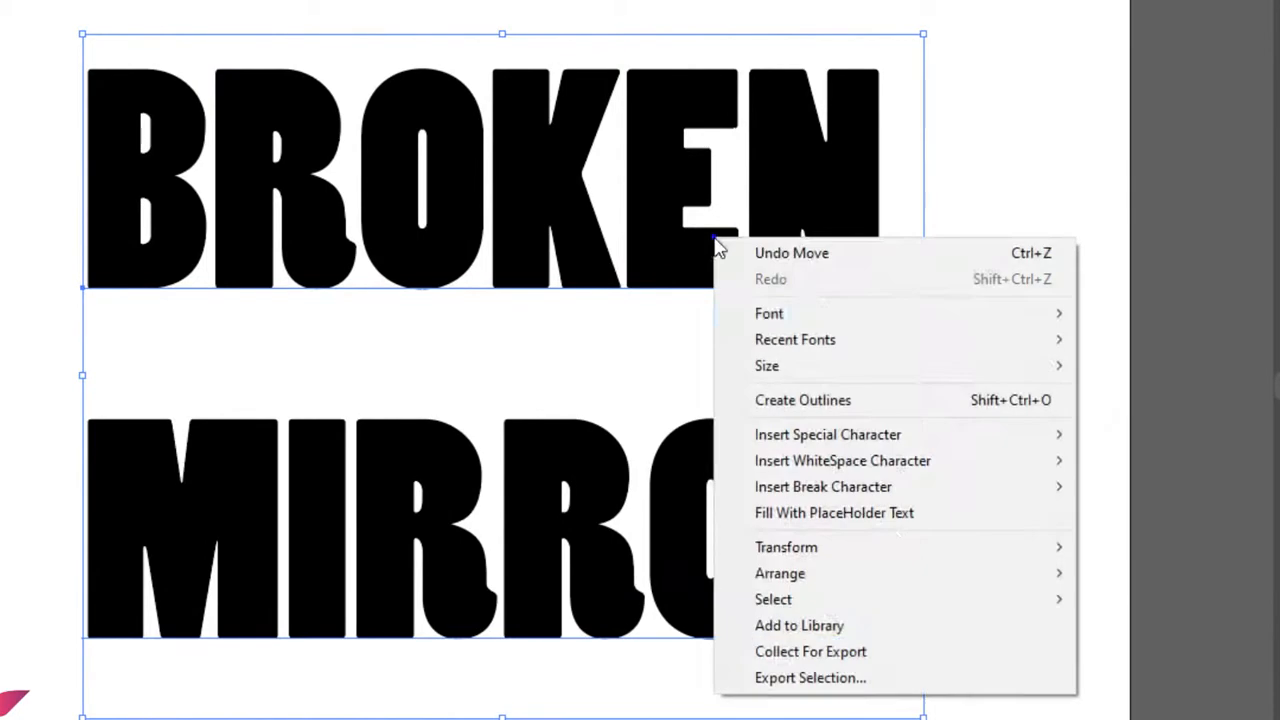
pyautogui.click(900, 401)
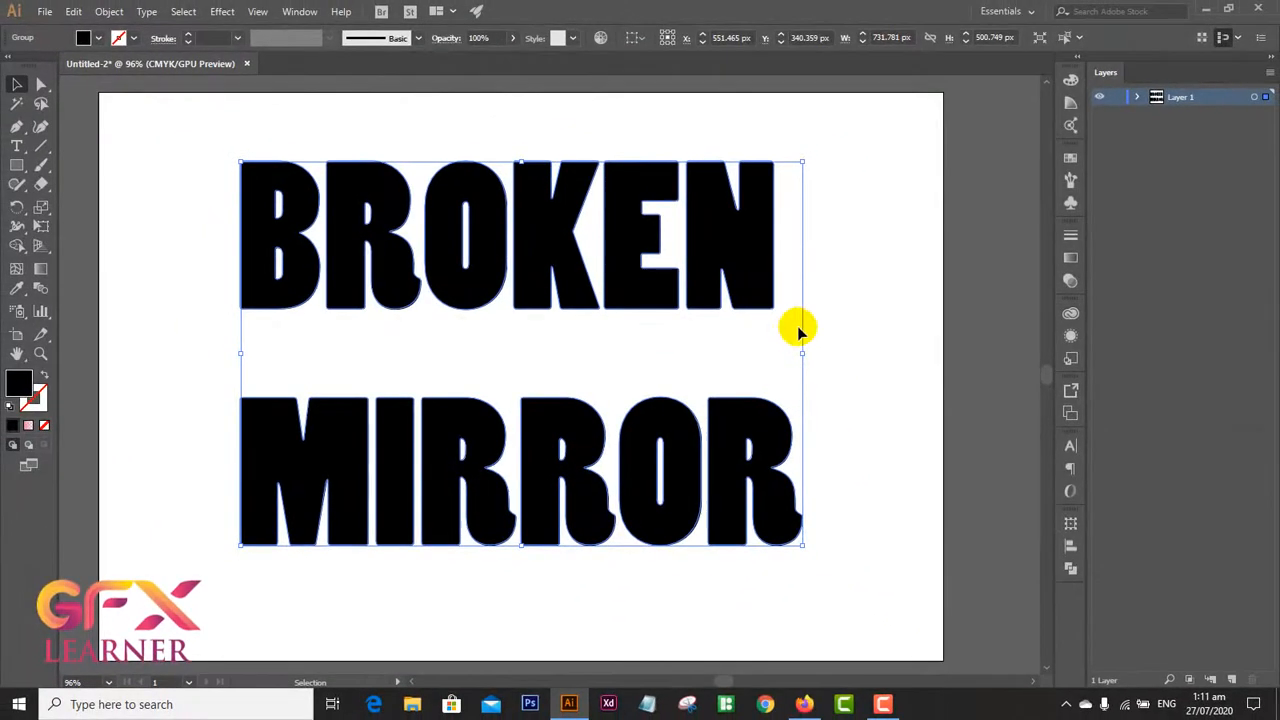
pyautogui.click(777, 271)
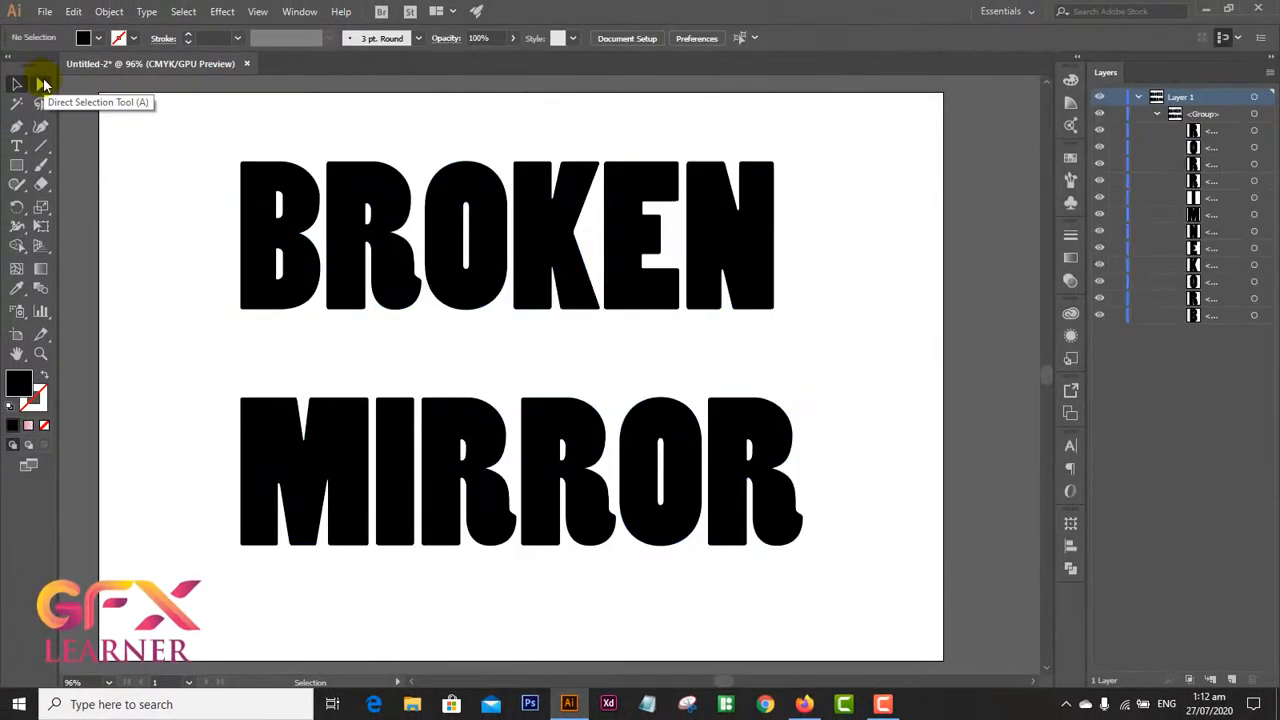
# - Directly select all the letters of BROKEN and group them as a separate word
pyautogui.click(42, 84)
pyautogui.moveTo(212, 140); pyautogui.dragTo(821, 343)
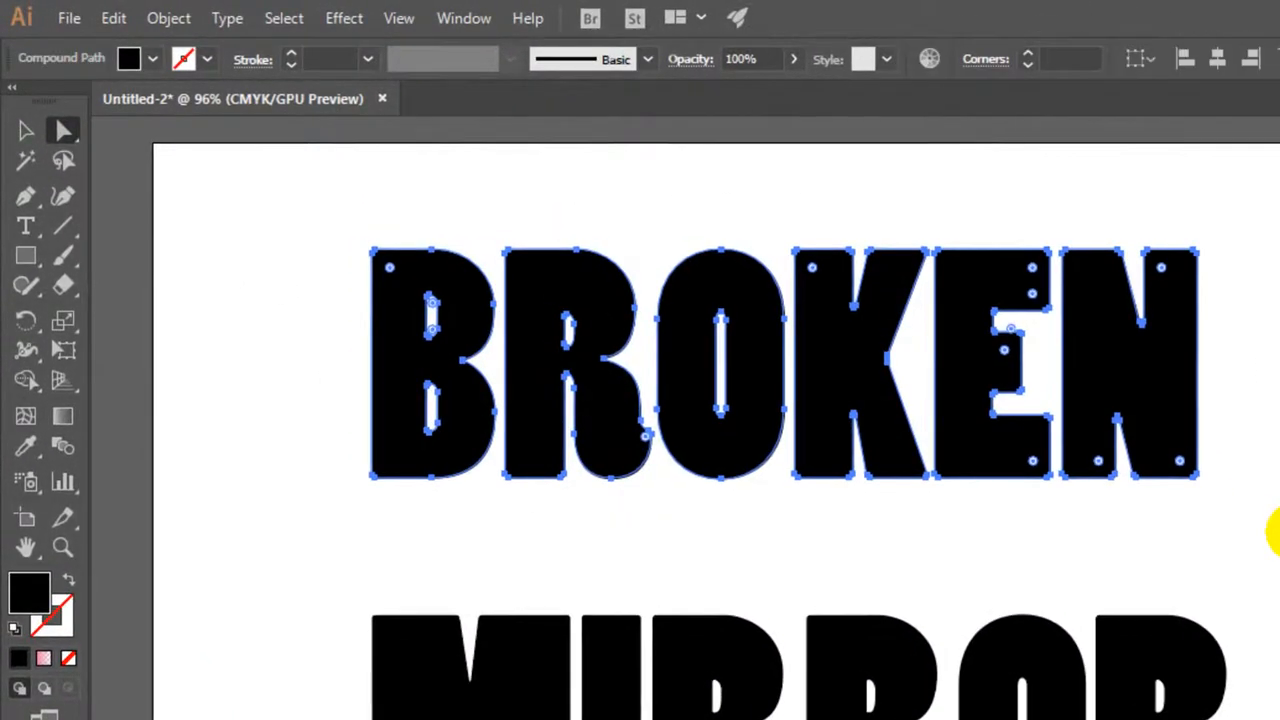
pyautogui.click(168, 18)
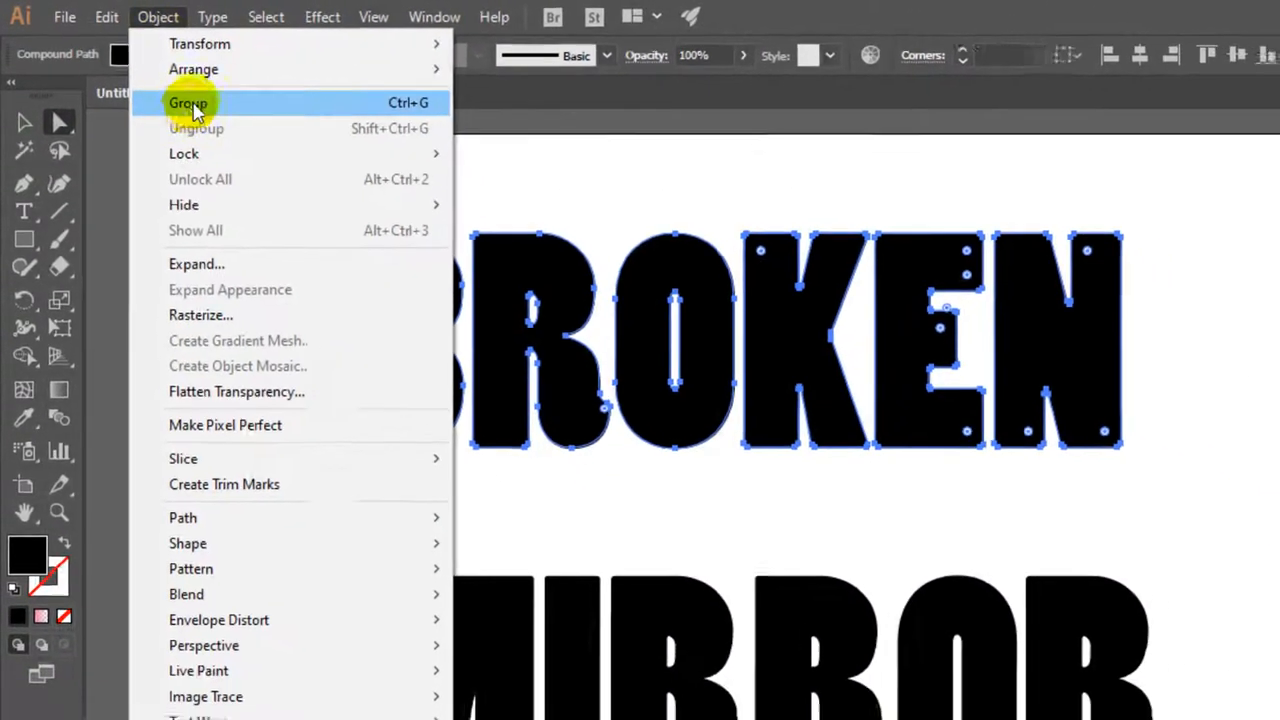
pyautogui.click(190, 100)
pyautogui.click(157, 133)
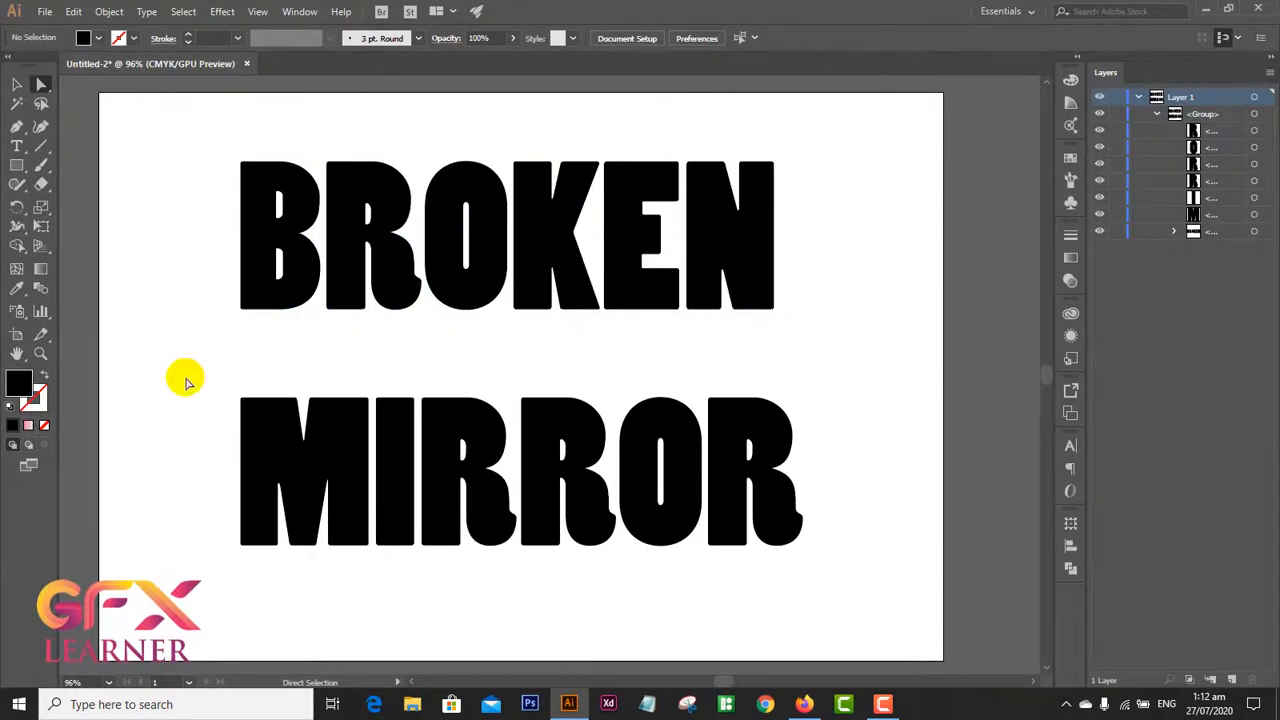
# - Directly select all the letters of MIRROR, group them as a separate word, and deselect
pyautogui.moveTo(440, 532); pyautogui.dragTo(837, 591)
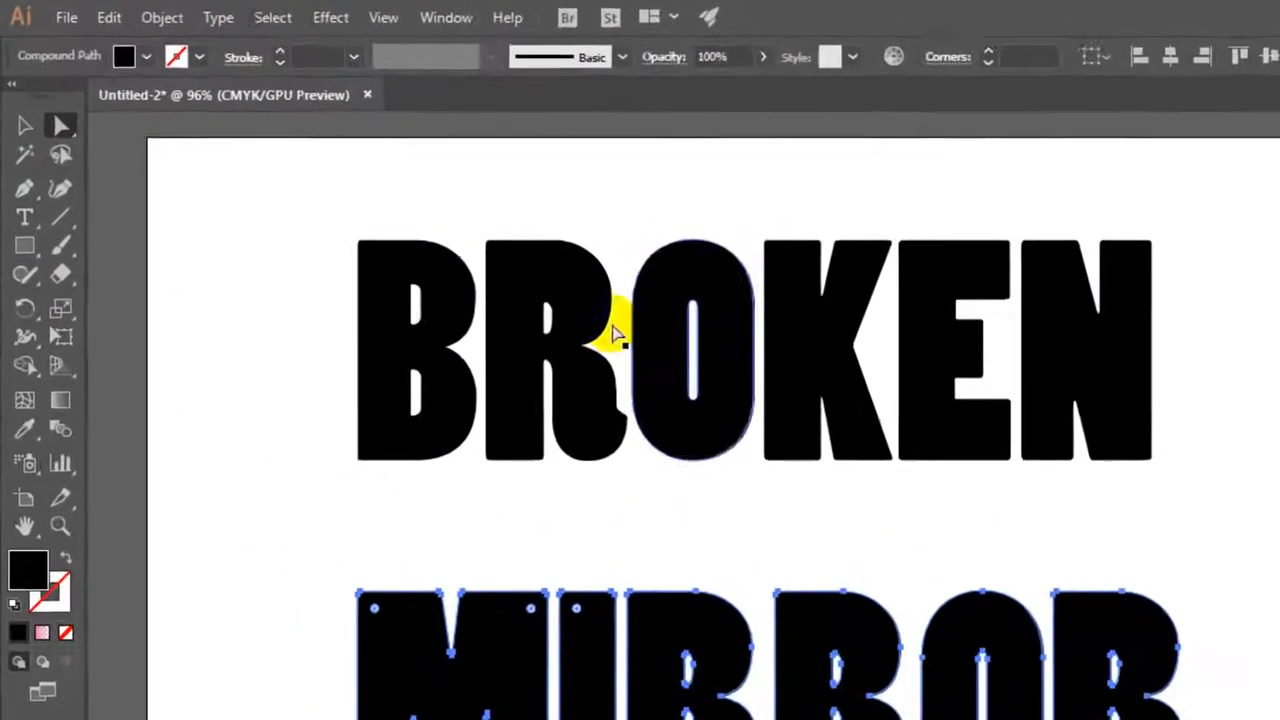
pyautogui.click(165, 18)
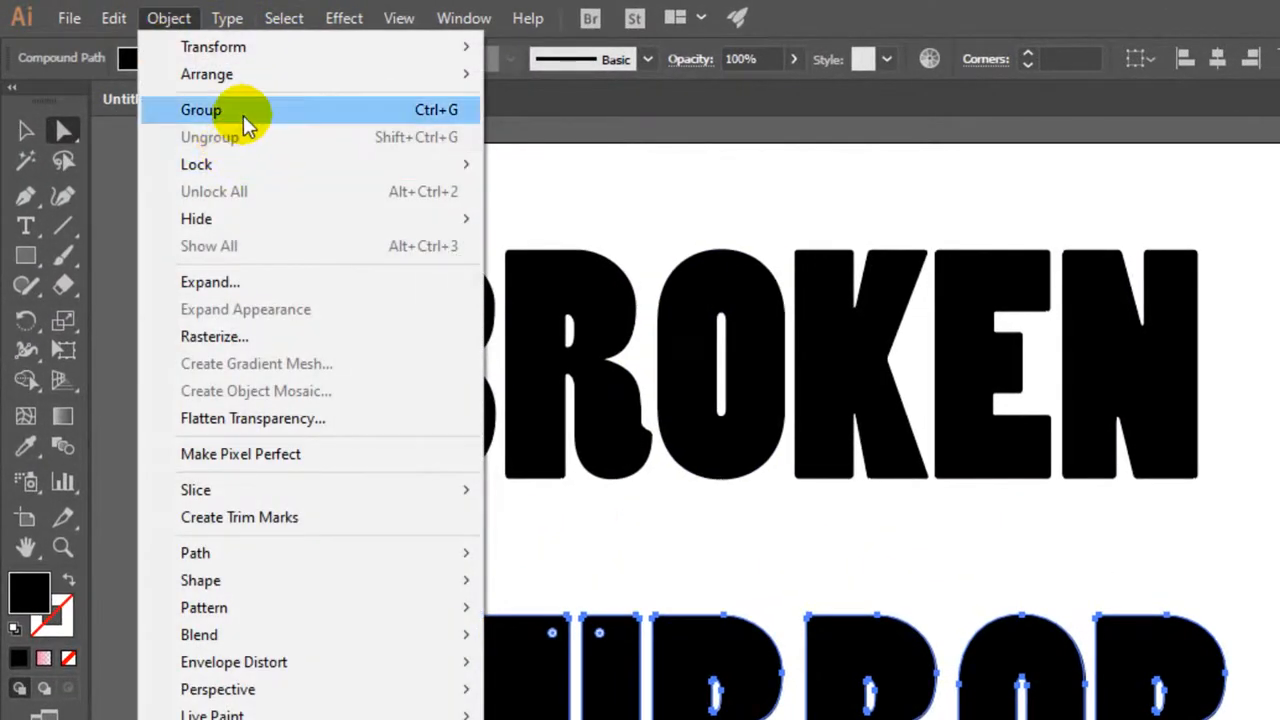
pyautogui.click(243, 112)
pyautogui.click(22, 116)
pyautogui.click(1211, 278)
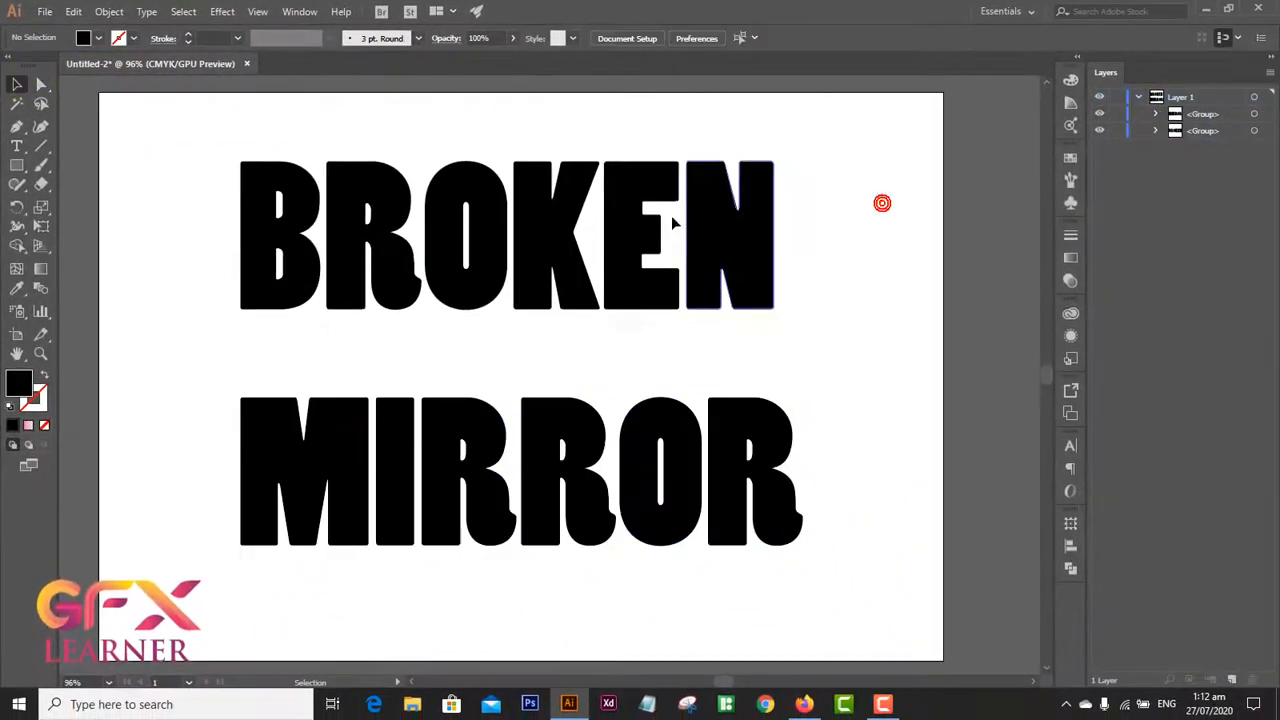
# - Move BROKEN down and MIRROR up, leaving only a narrow gap between the two words
pyautogui.moveTo(748, 313); pyautogui.dragTo(755, 330)
pyautogui.moveTo(549, 245); pyautogui.dragTo(550, 271)
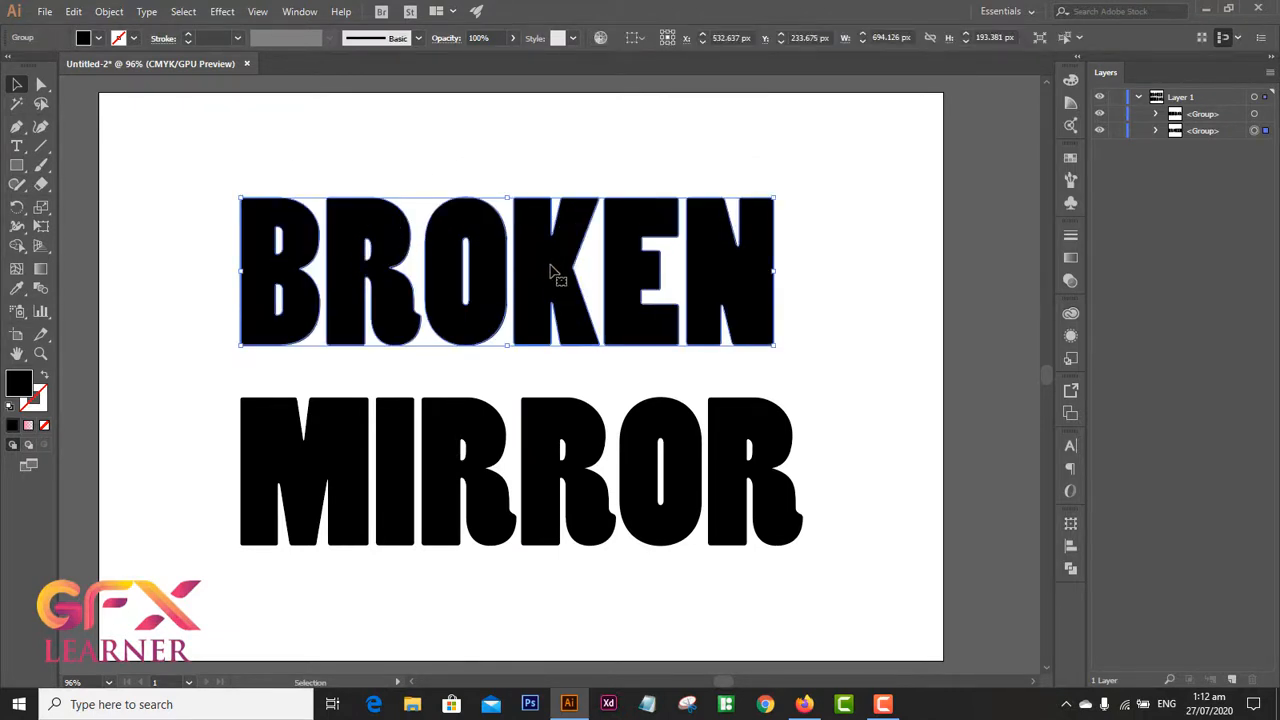
pyautogui.click(568, 424)
pyautogui.moveTo(568, 424); pyautogui.dragTo(572, 386)
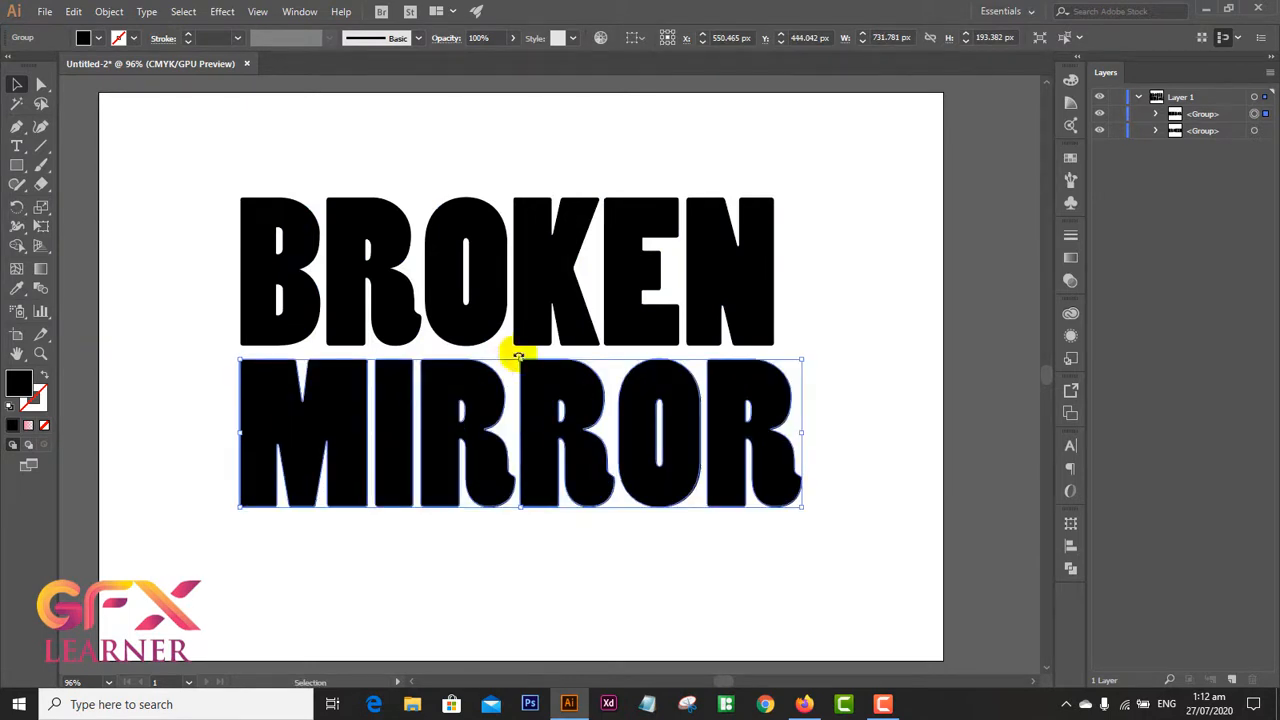
pyautogui.click(863, 279)
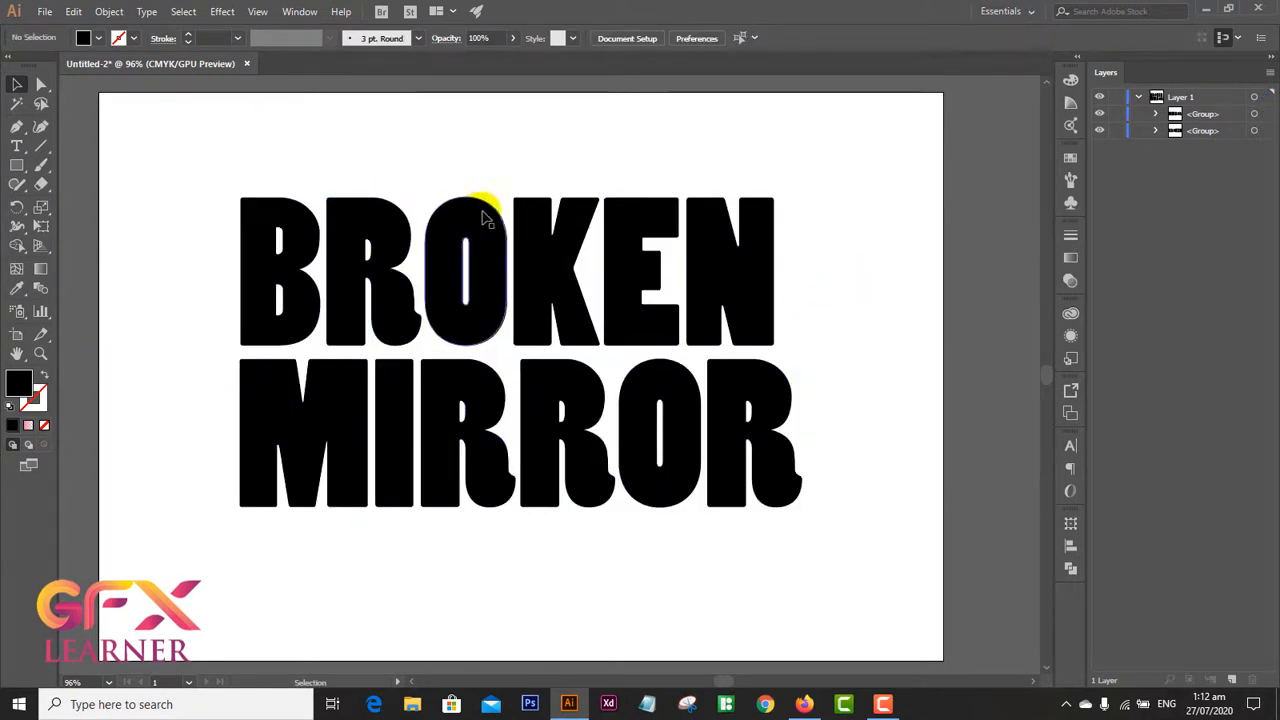
# - Select both word groups, scale them up together, and recenter them vertically on the artboard
pyautogui.click(1265, 104)
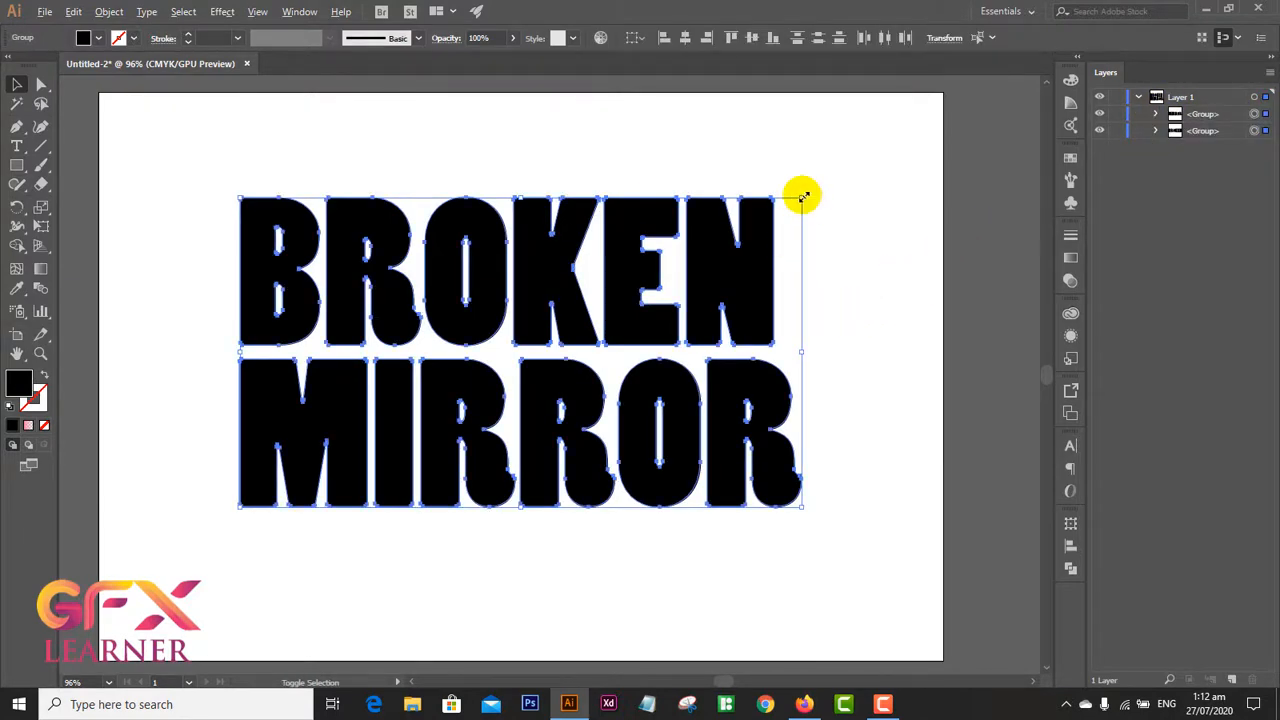
pyautogui.moveTo(802, 197); pyautogui.dragTo(877, 151)
pyautogui.moveTo(559, 254); pyautogui.dragTo(559, 279)
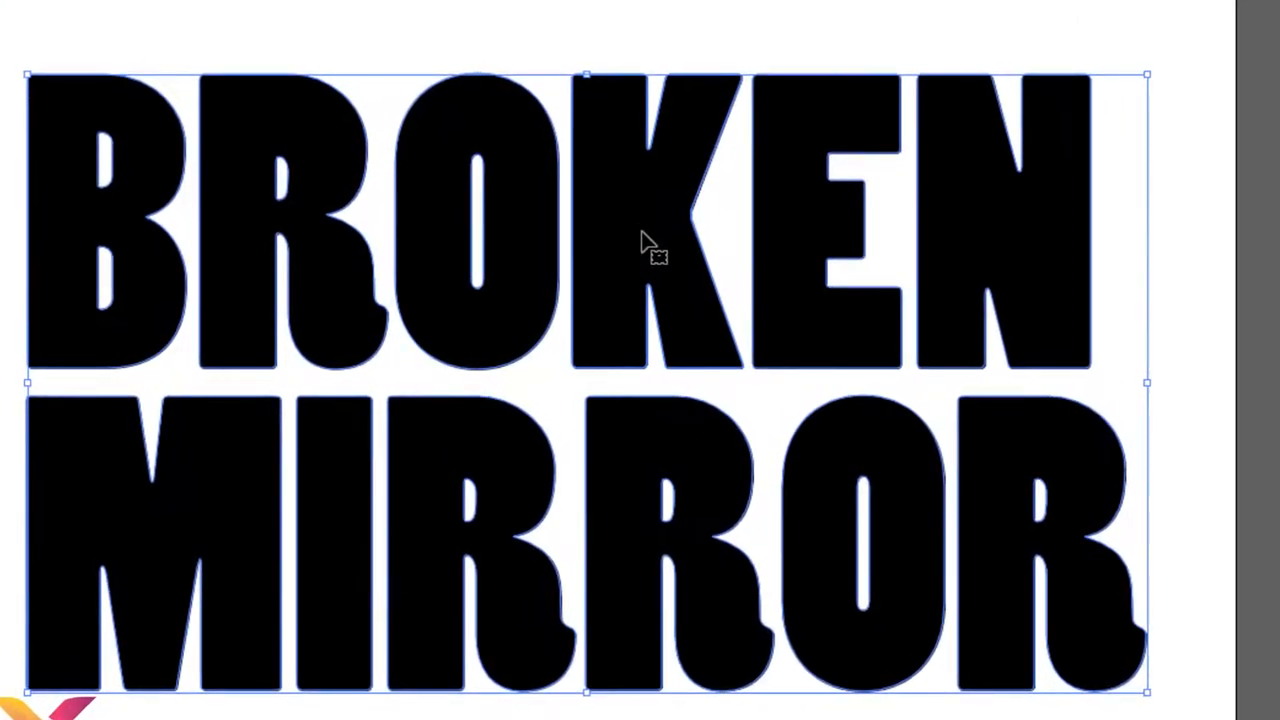
# - Ungroup both words into individual letters and clear the selection
pyautogui.rightClick(640, 228)
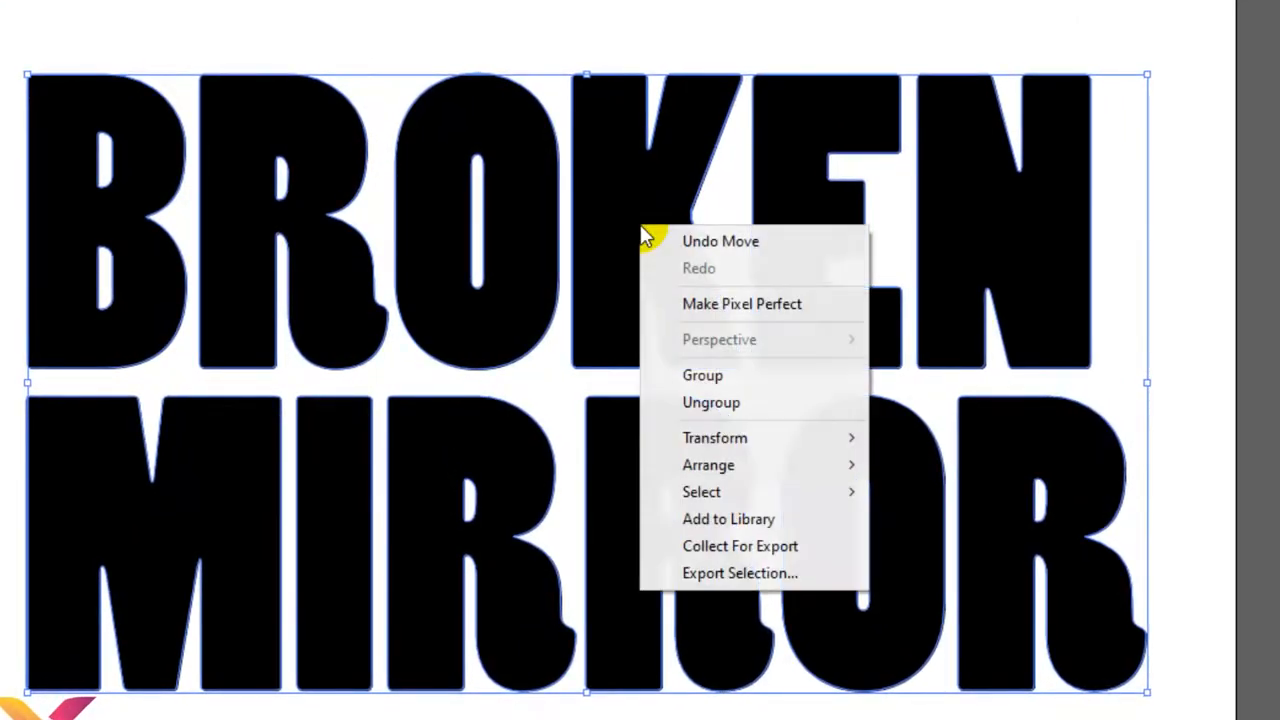
pyautogui.click(785, 405)
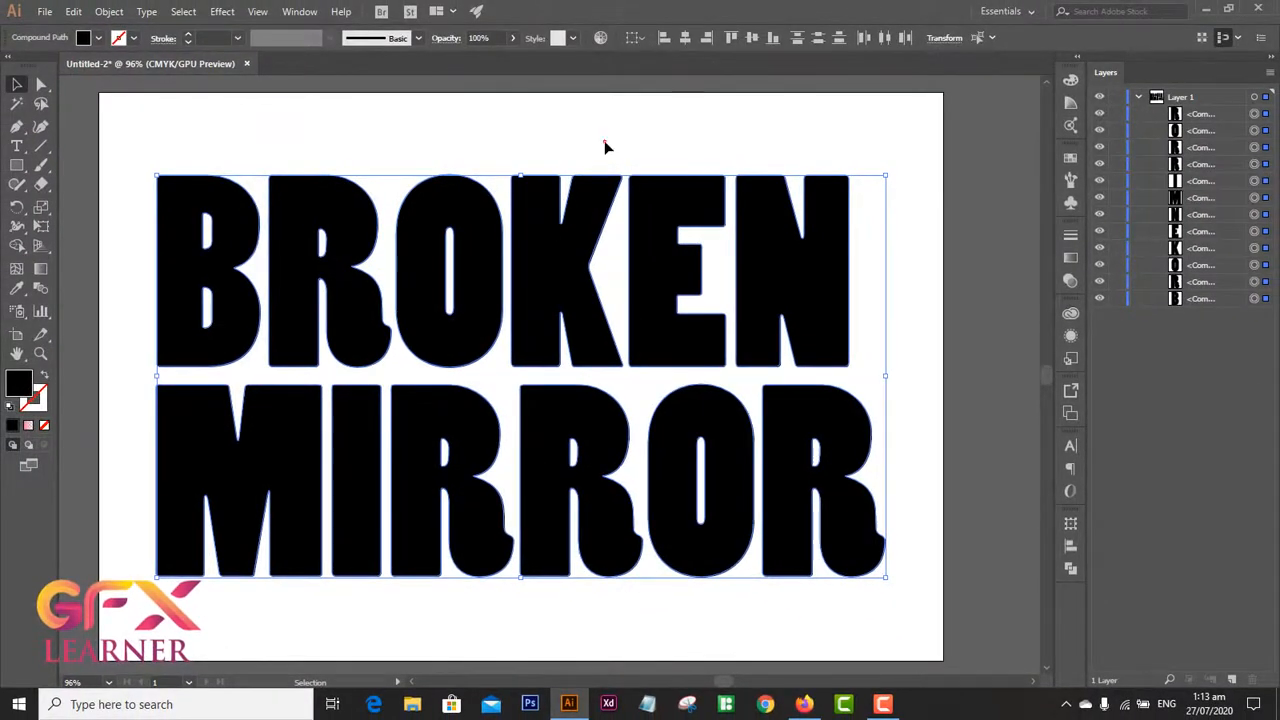
pyautogui.click(604, 147)
# - Draw a closed triangle with the Pen tool over B and R of BROKEN, pointing down to the gap between the words
pyautogui.click(16, 127)
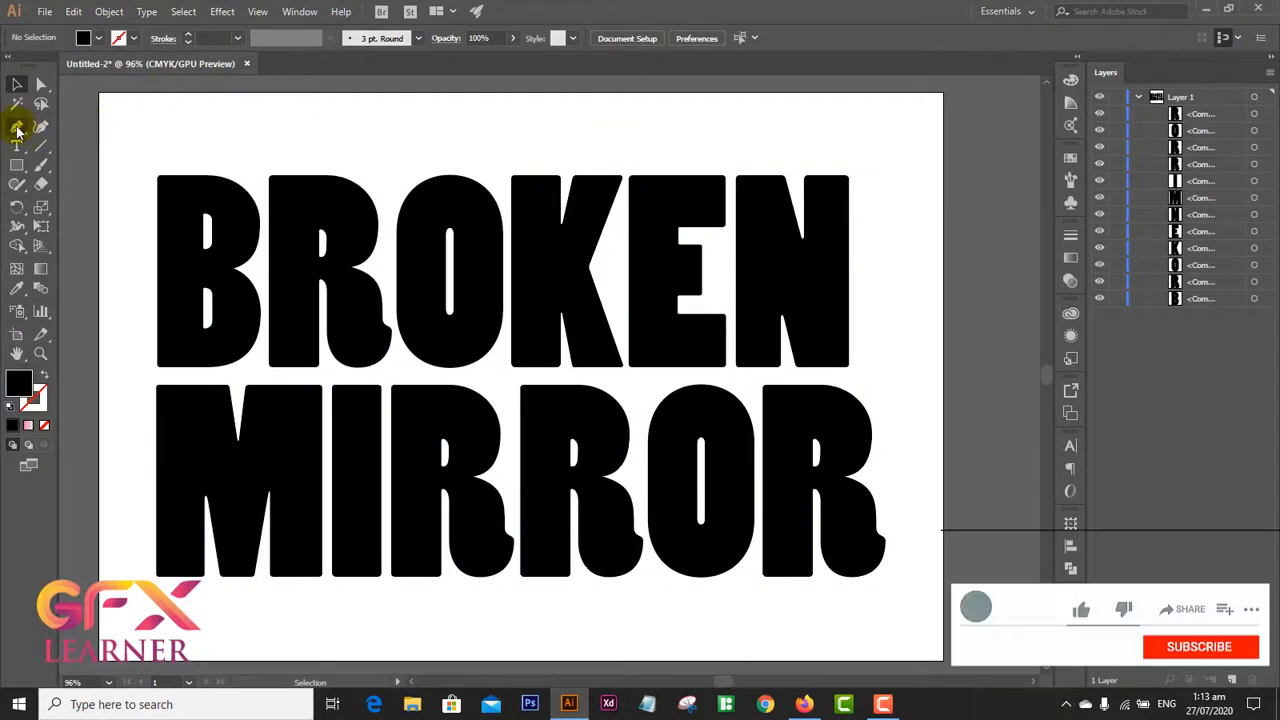
pyautogui.click(17, 129)
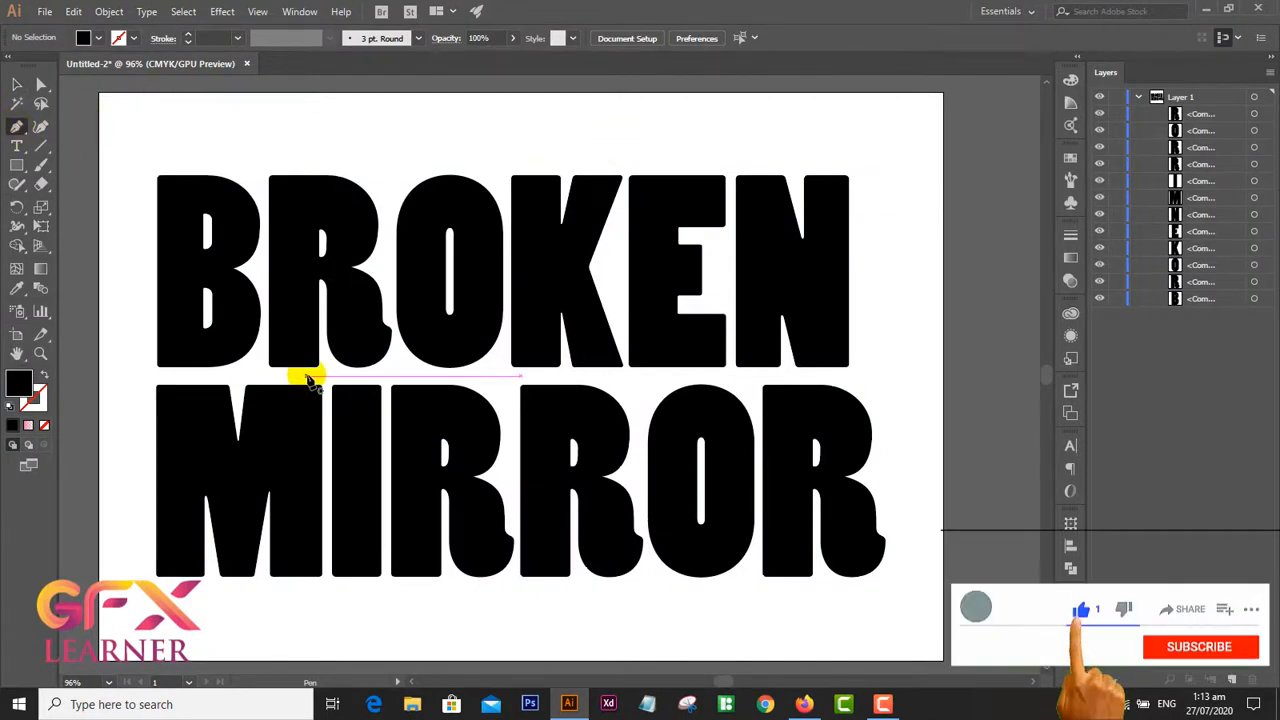
pyautogui.moveTo(309, 376)
pyautogui.mouseDown()
pyautogui.moveTo(251, 120)
pyautogui.moveTo(280, 122)
pyautogui.moveTo(134, 165)
pyautogui.moveTo(214, 292)
pyautogui.moveTo(312, 380)
pyautogui.mouseUp()
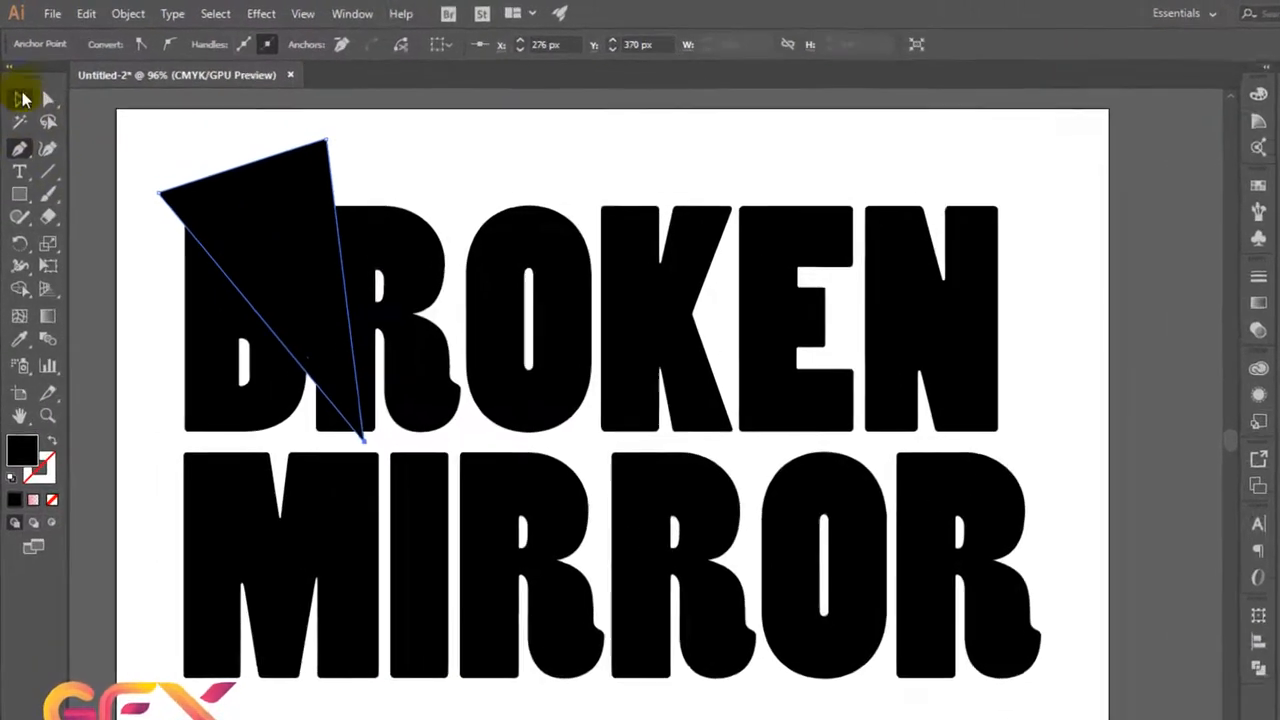
# - Cut the B and R with the triangle using Divide Objects Below, and deselect the resulting pieces
pyautogui.click(17, 85)
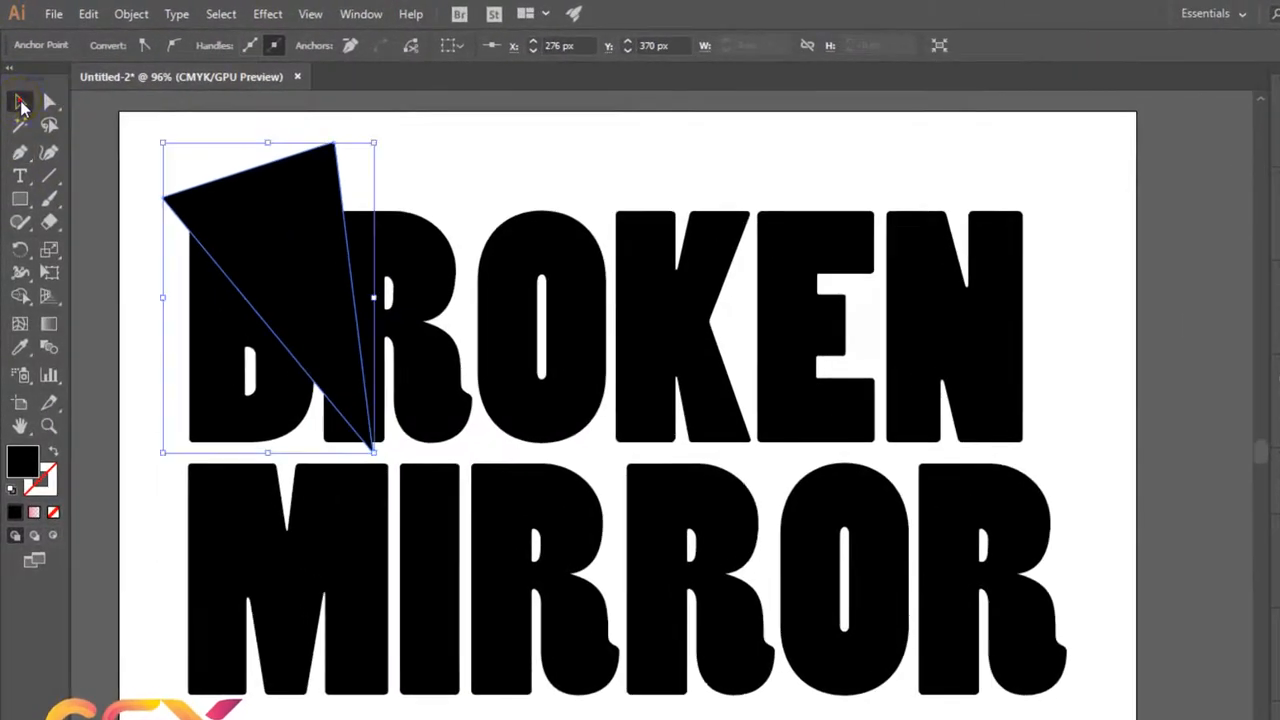
pyautogui.click(131, 14)
pyautogui.moveTo(294, 425)
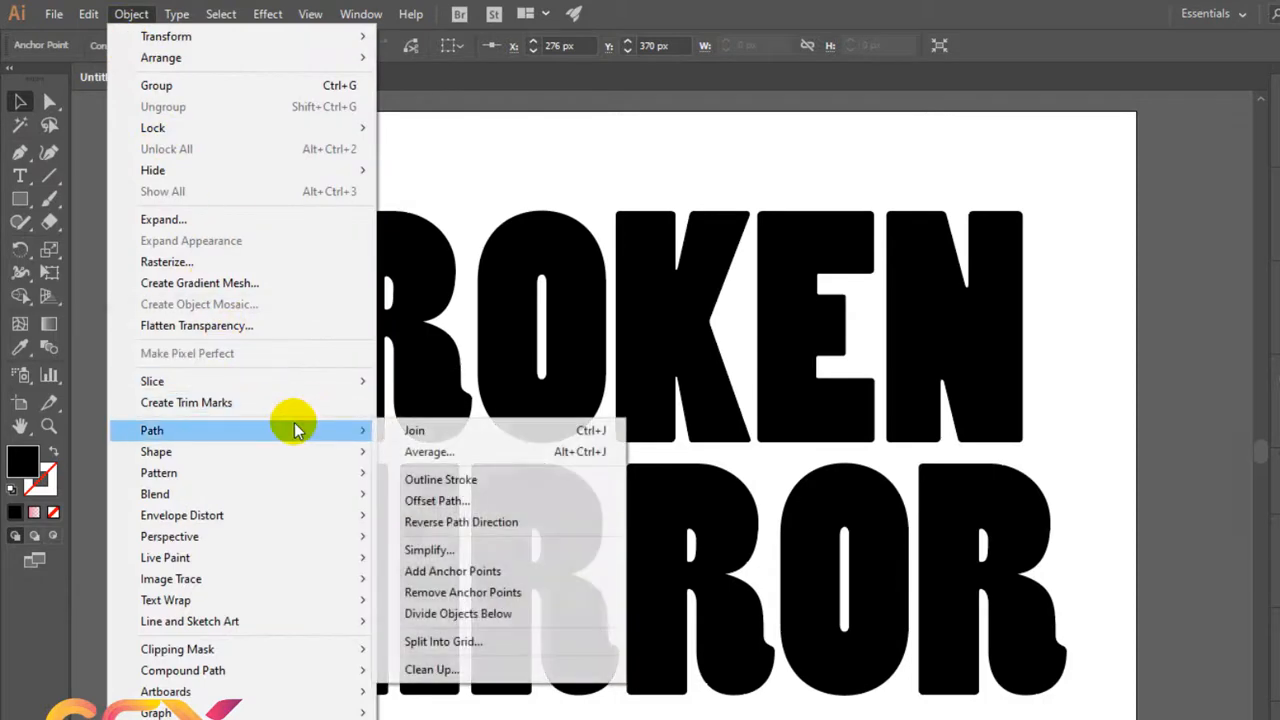
pyautogui.click(515, 613)
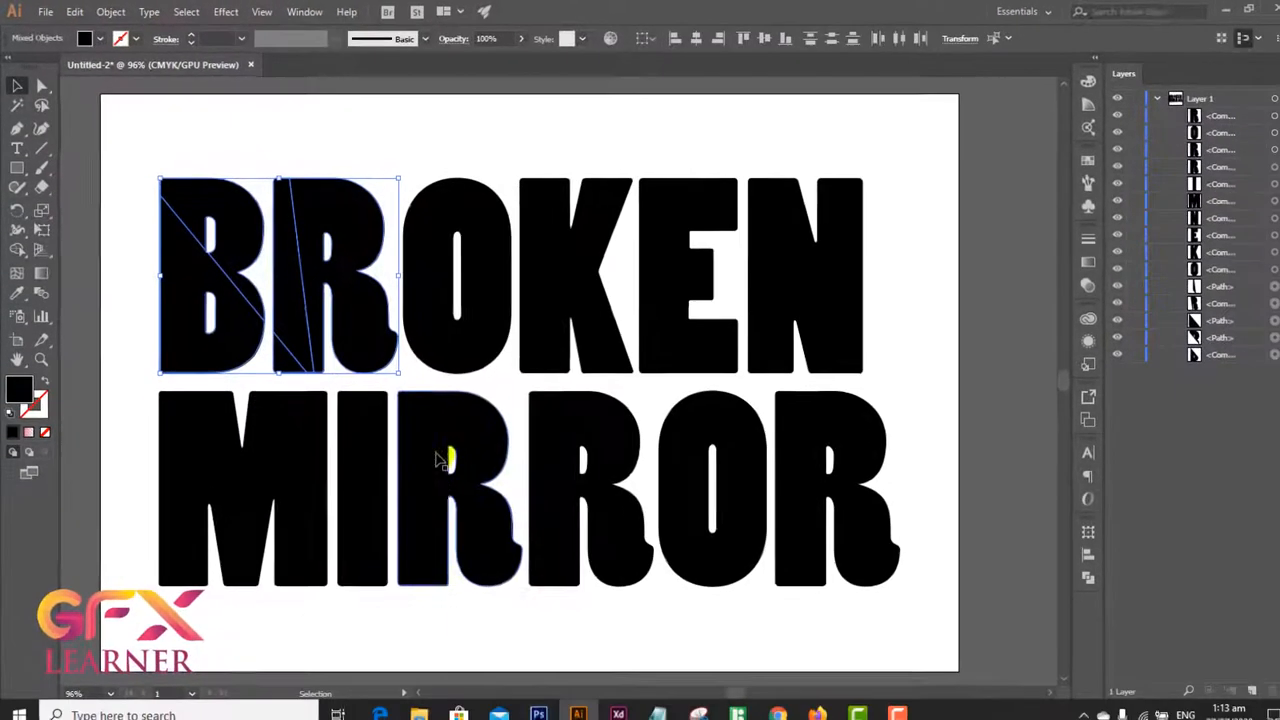
pyautogui.click(209, 130)
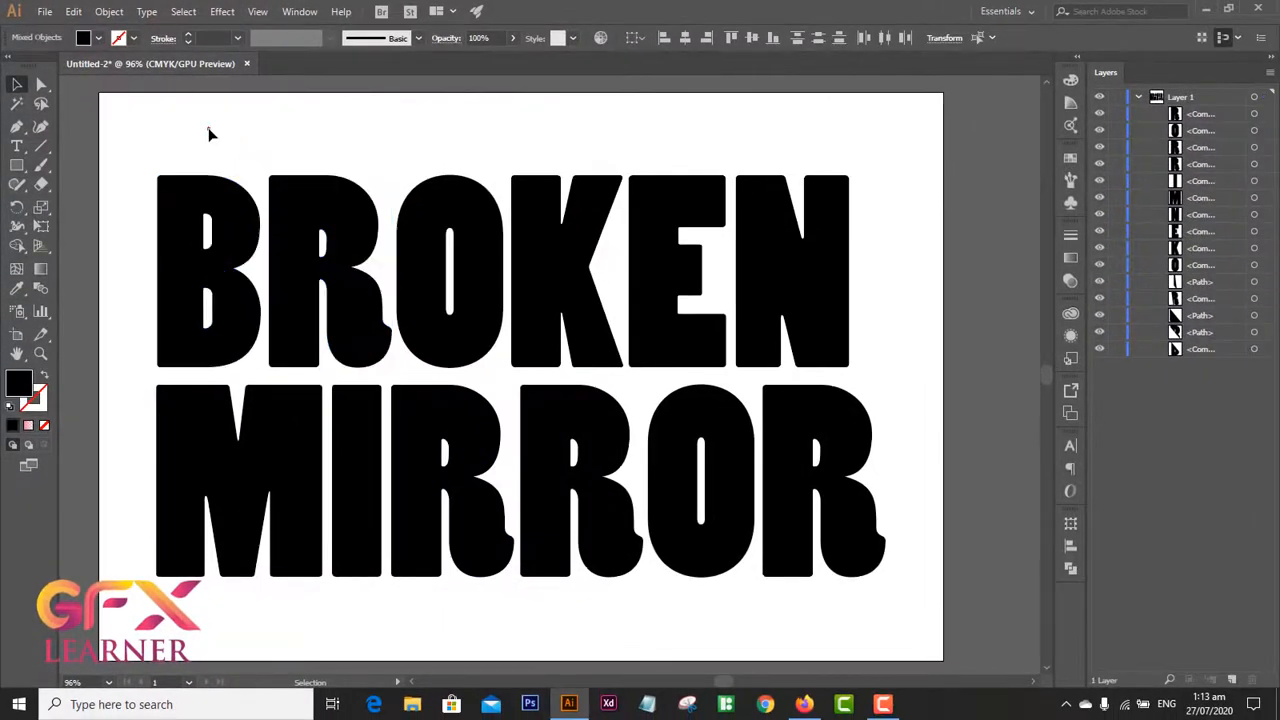
# - Group the upper piece of the B with the adjoining left piece of the R inside the triangular cut
pyautogui.click(232, 198)
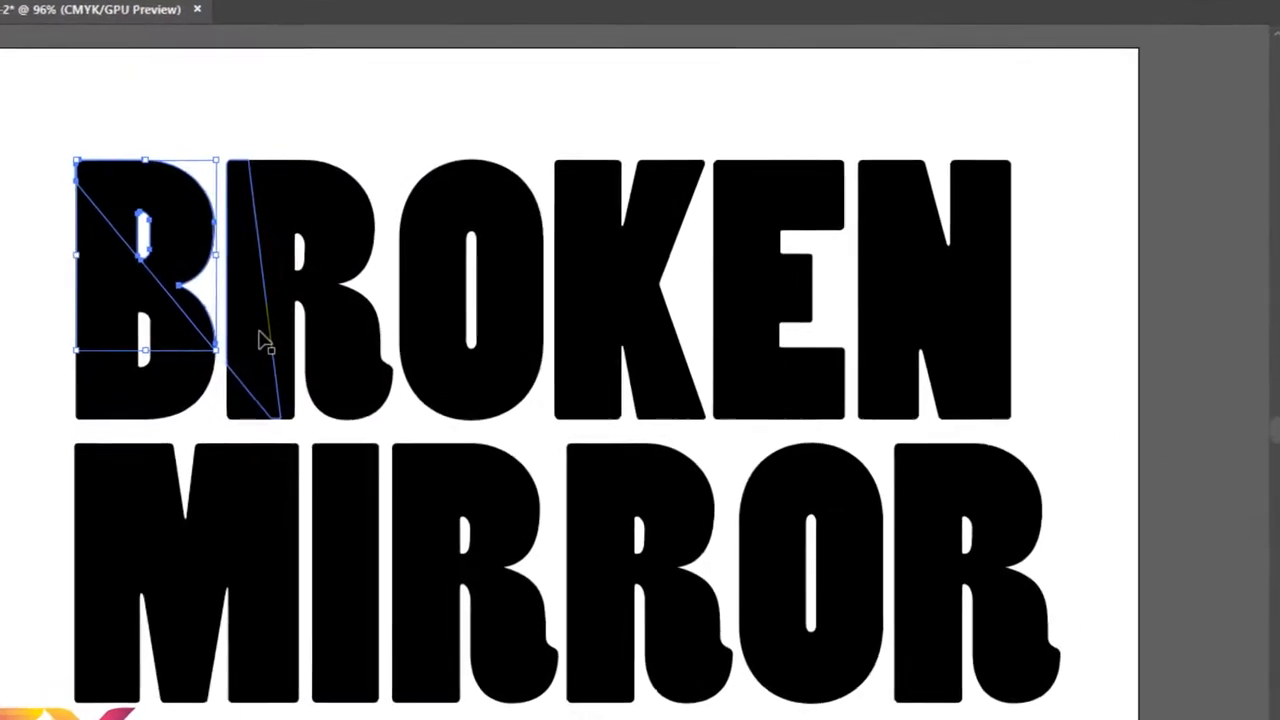
pyautogui.keyDown('shift'); pyautogui.click(292, 308); pyautogui.keyUp('shift')
pyautogui.rightClick(249, 317)
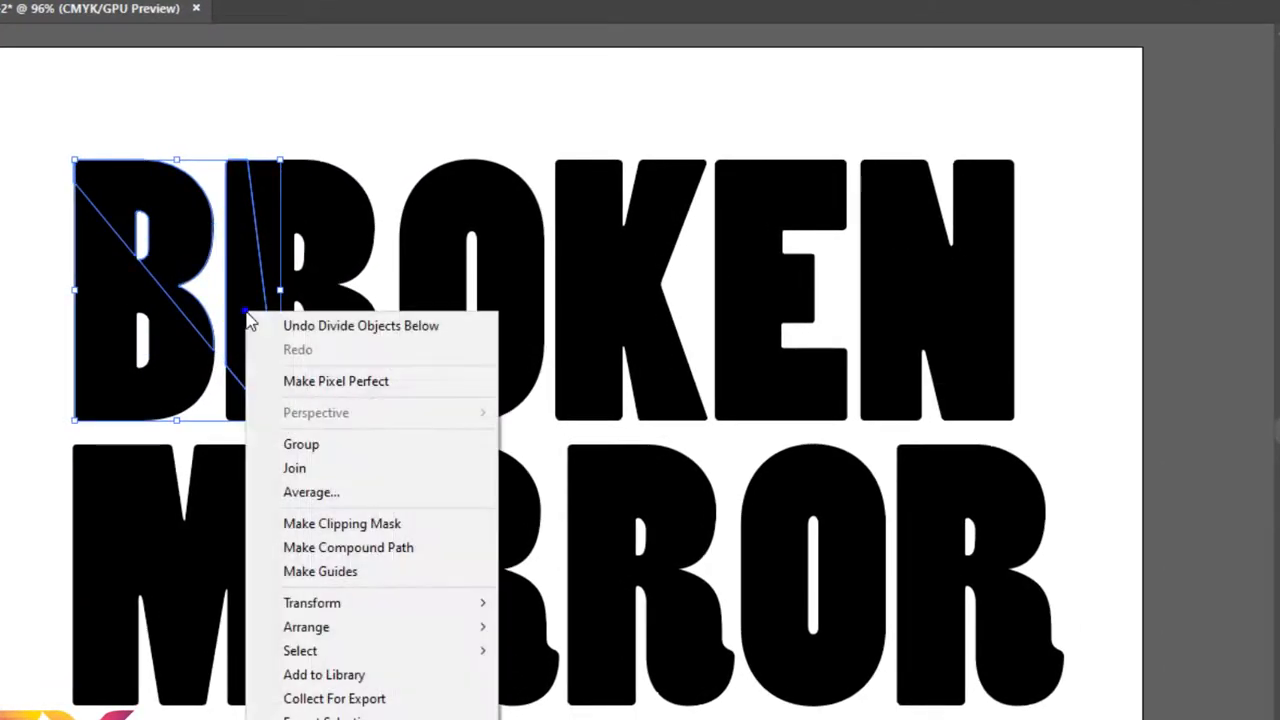
pyautogui.click(375, 452)
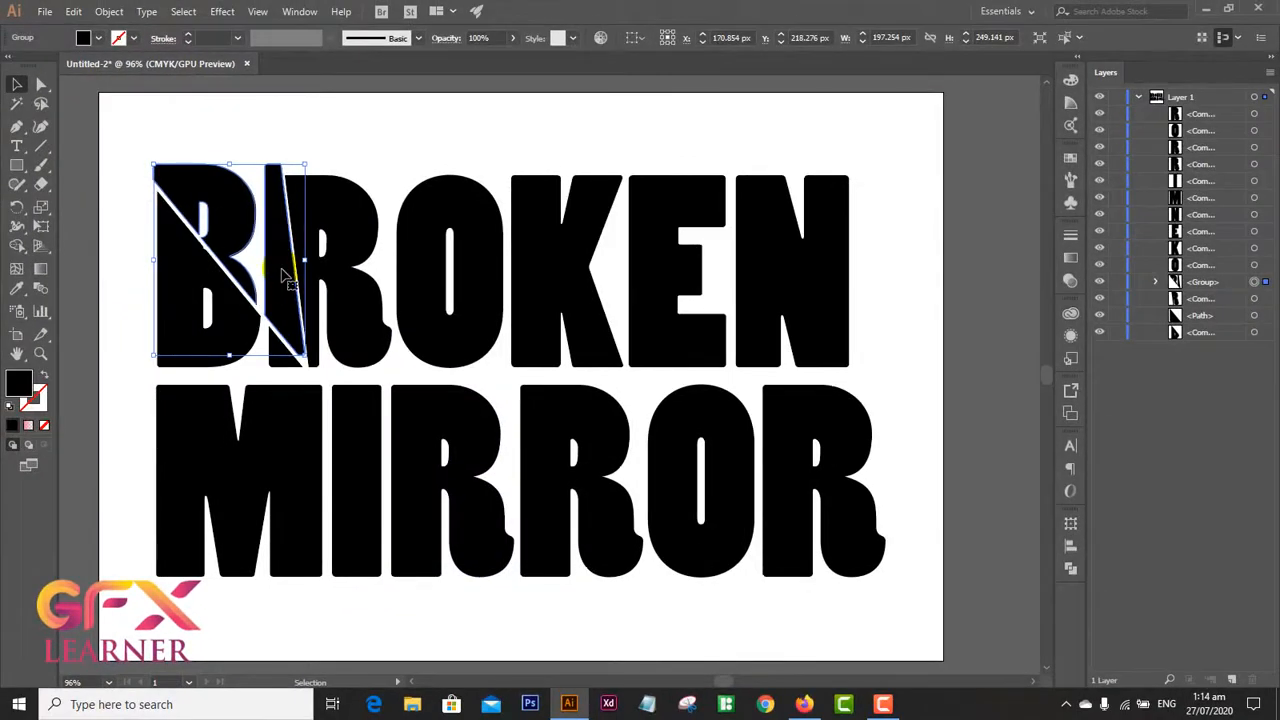
# - Nudge the grouped shard of B and R 1 px to the left and deselect it
pyautogui.press('Left')
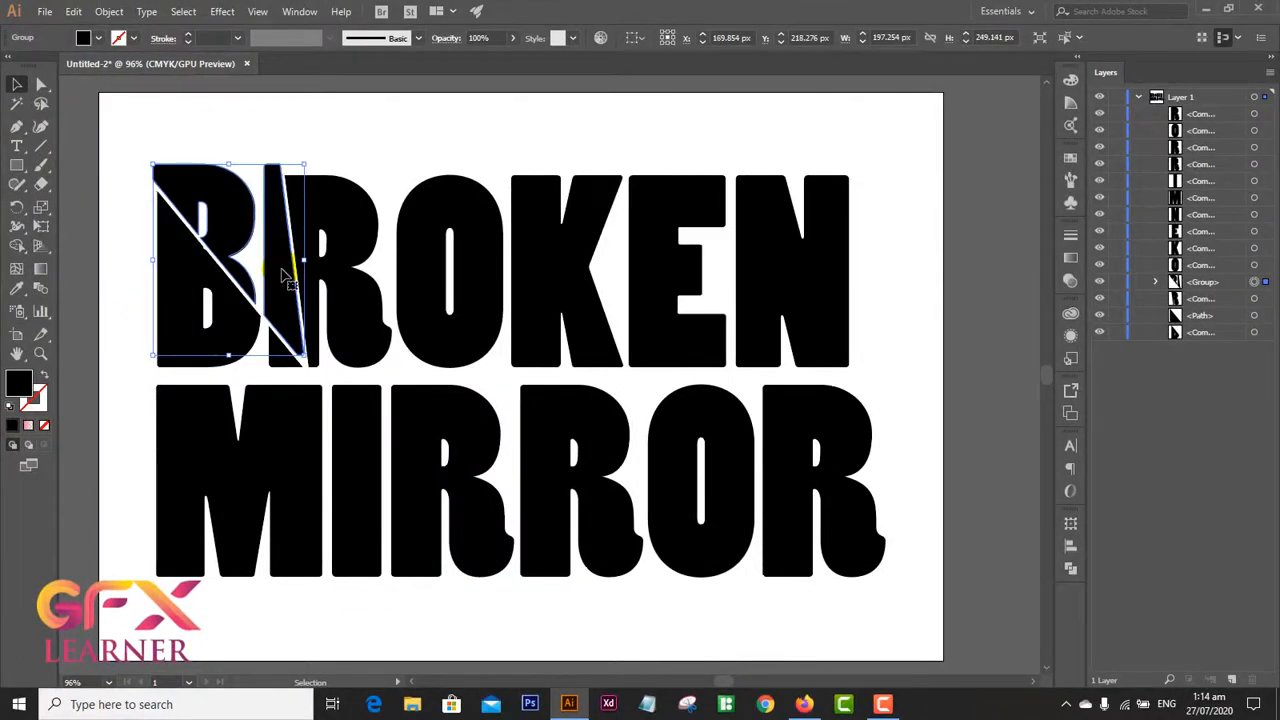
pyautogui.click(338, 148)
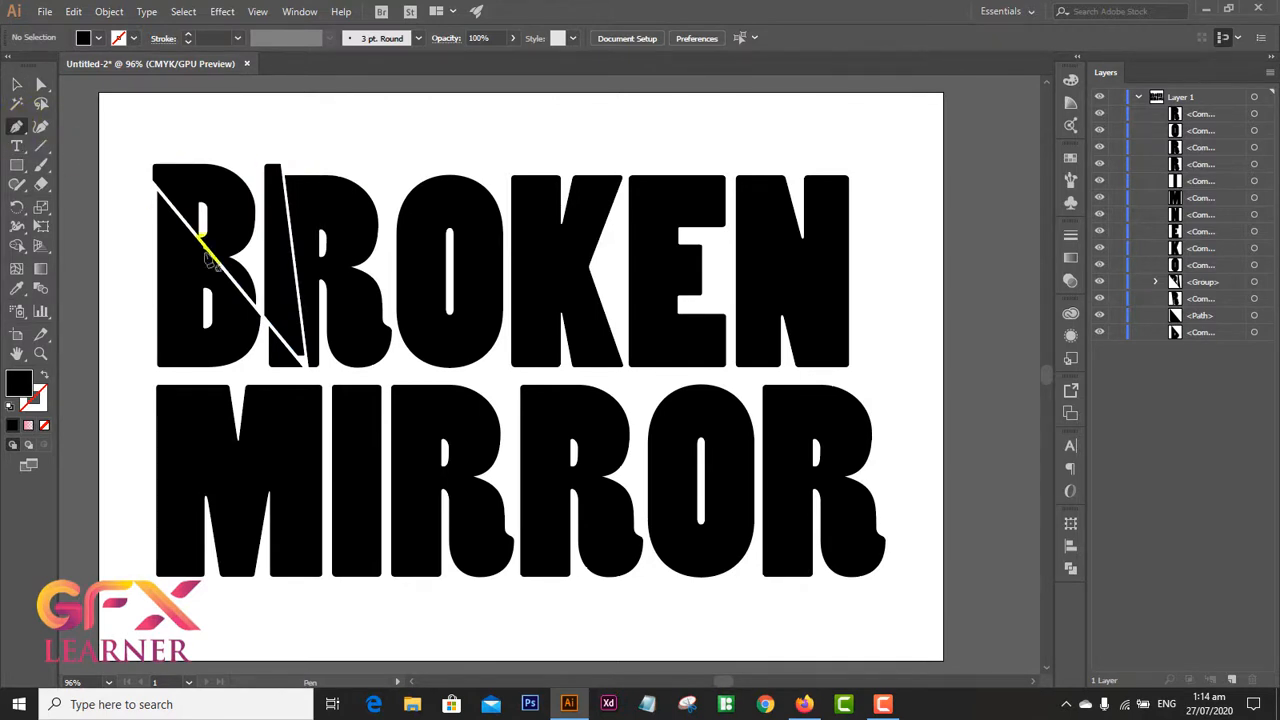
# - Draw a closed triangle with the Pen tool from below the R, widening upward across the O and K of BROKEN
pyautogui.click(345, 371)
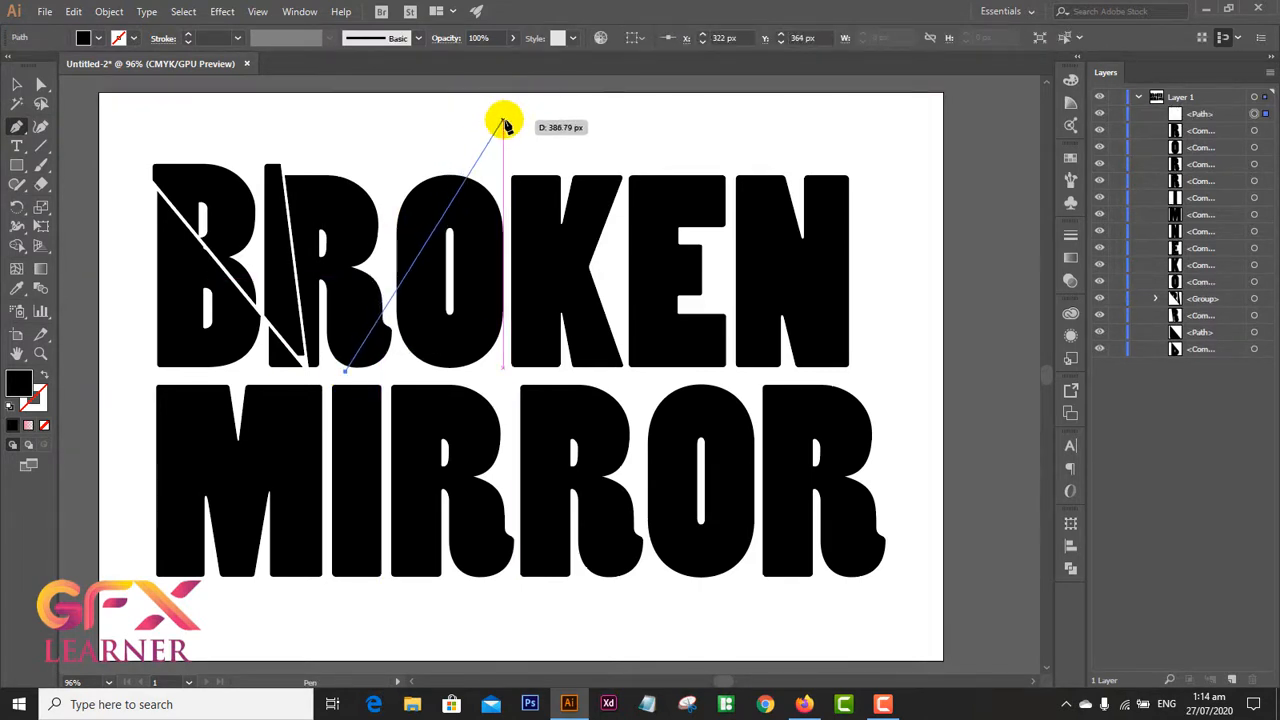
pyautogui.click(502, 120)
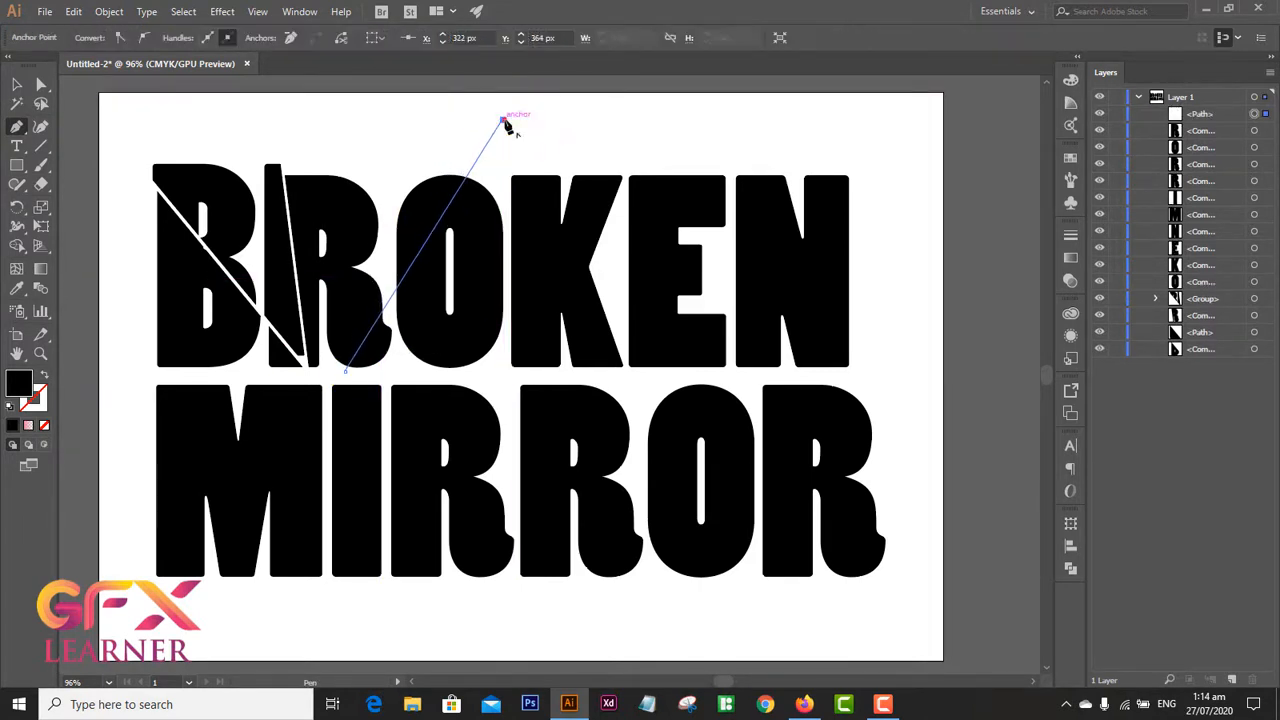
pyautogui.click(628, 164)
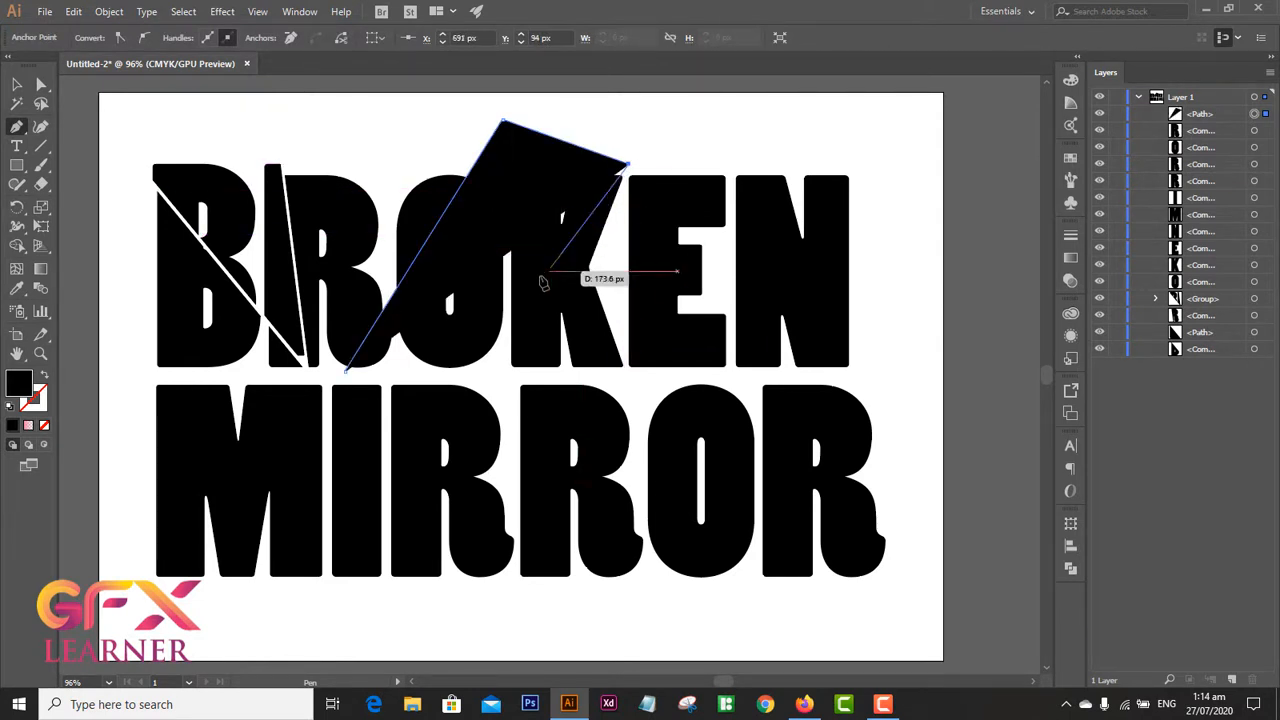
pyautogui.click(368, 379)
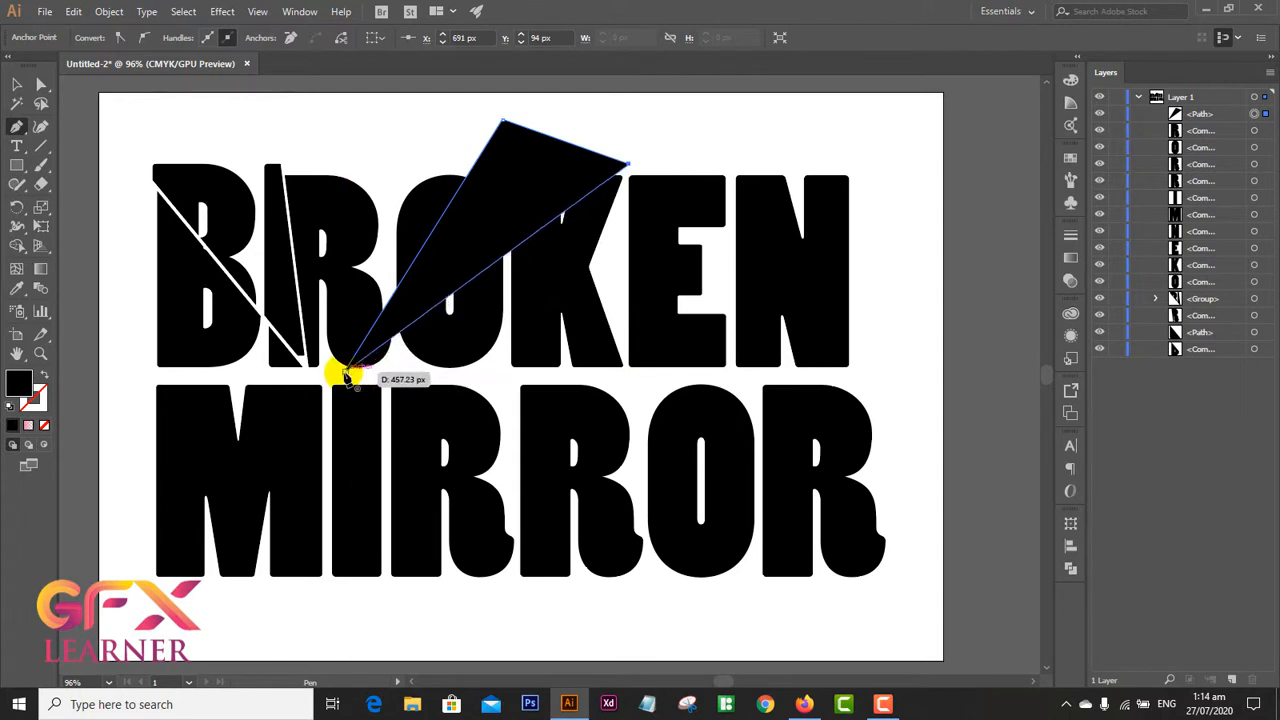
pyautogui.click(345, 372)
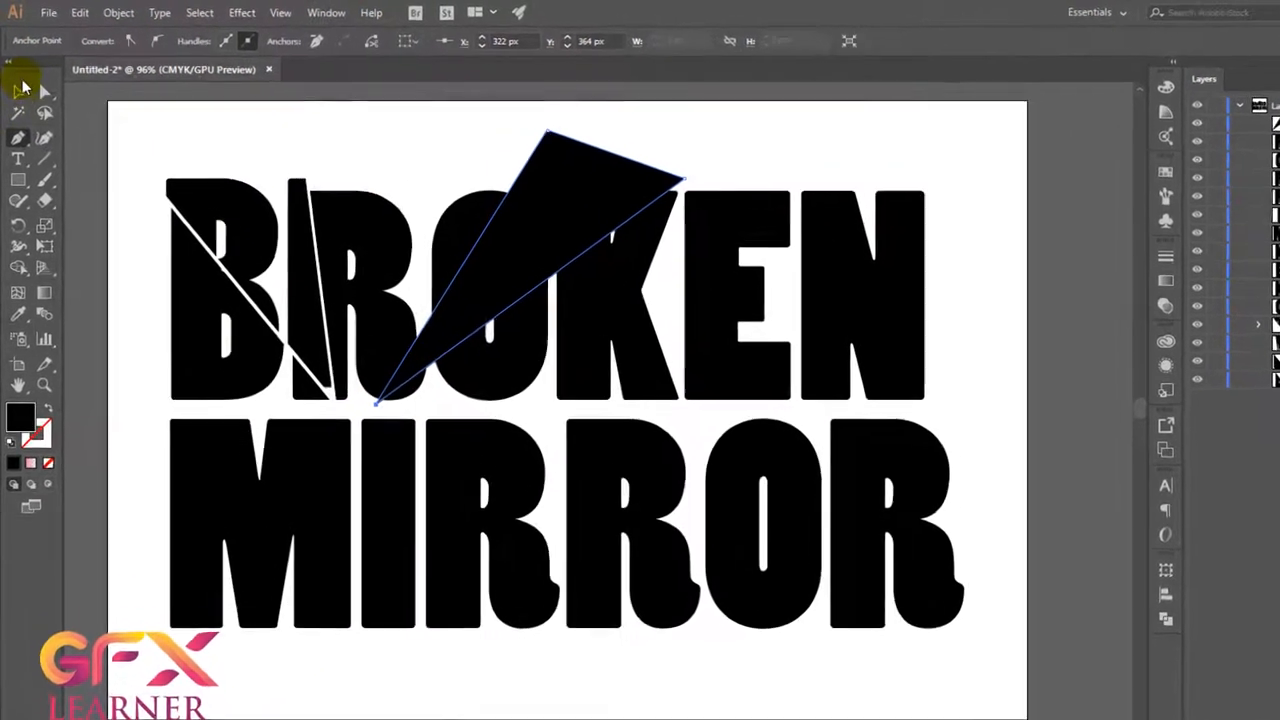
# - Cut the R, O and K with the triangle using Divide Objects Below, and deselect the resulting pieces
pyautogui.click(16, 85)
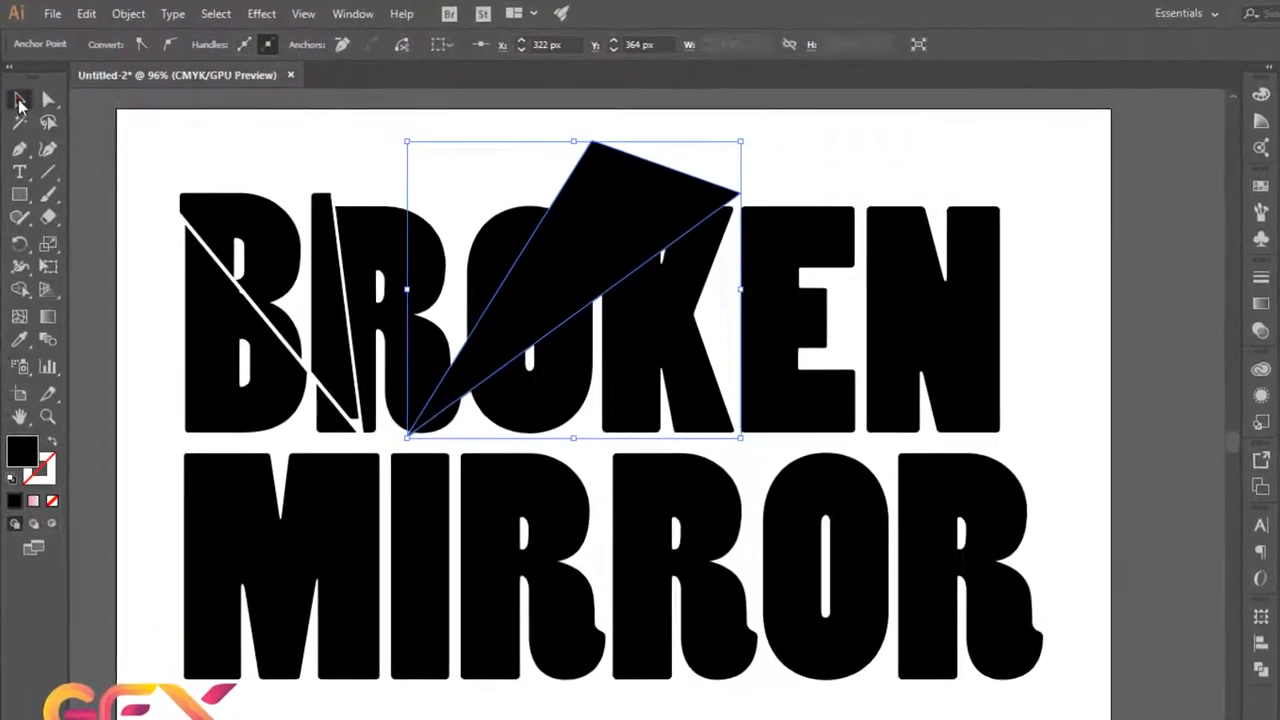
pyautogui.click(128, 14)
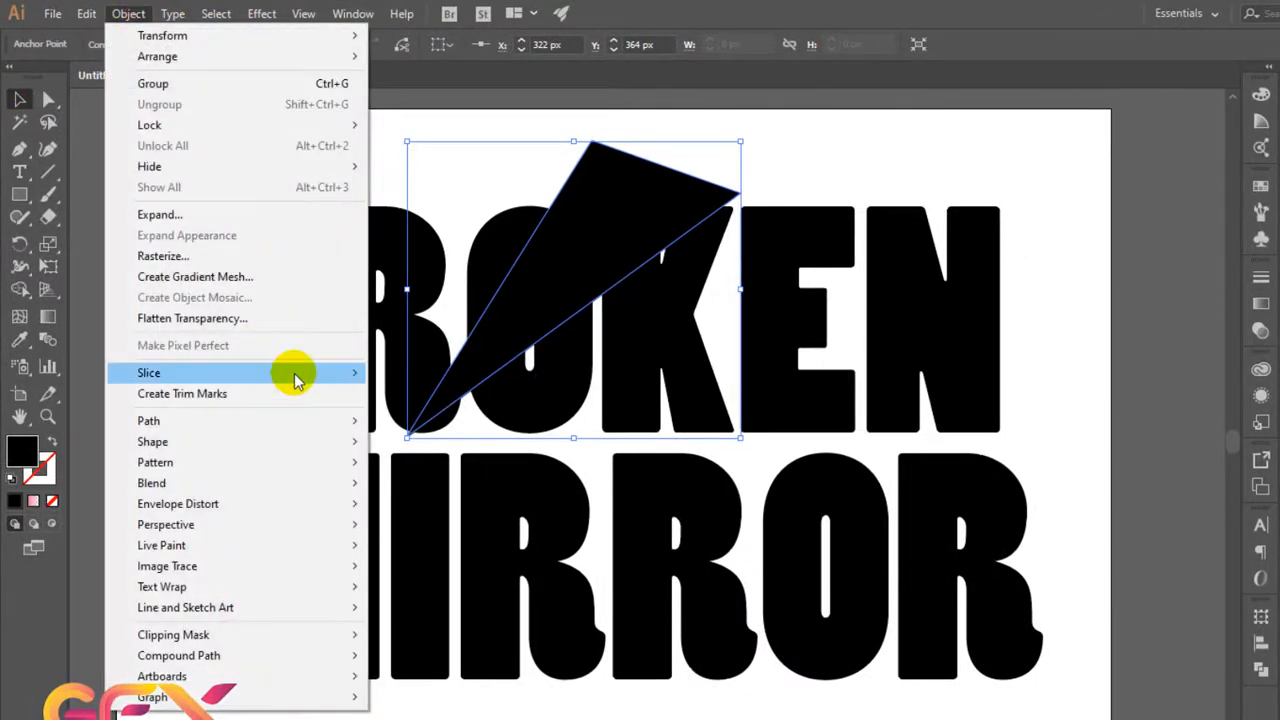
pyautogui.moveTo(308, 428)
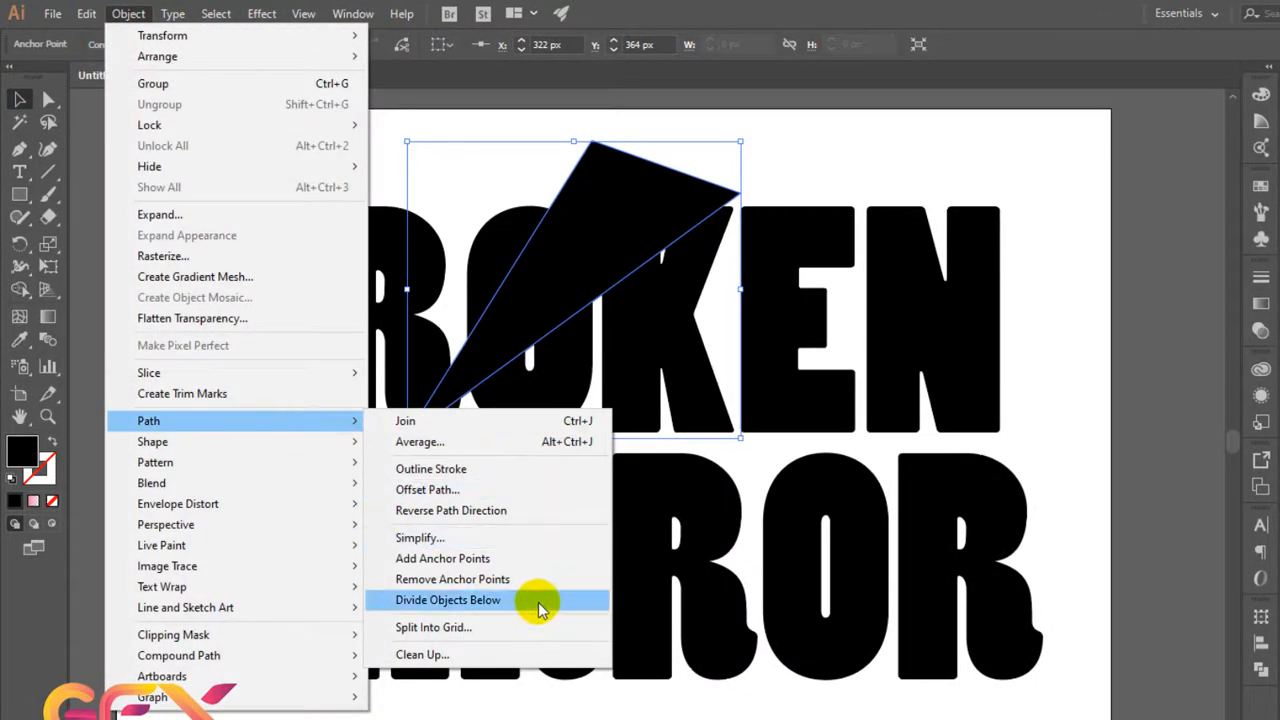
pyautogui.click(447, 600)
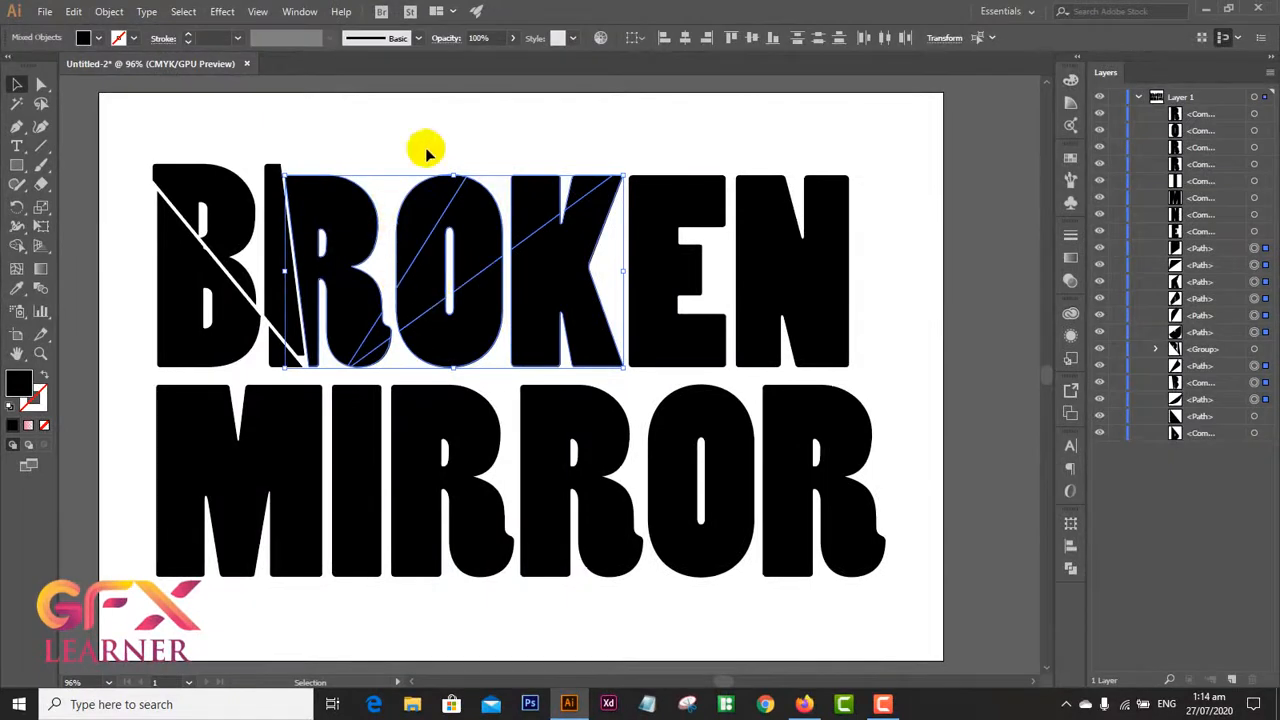
pyautogui.click(431, 114)
# - Group the pieces of the R, O and K that lie inside the triangular cut
pyautogui.click(381, 338)
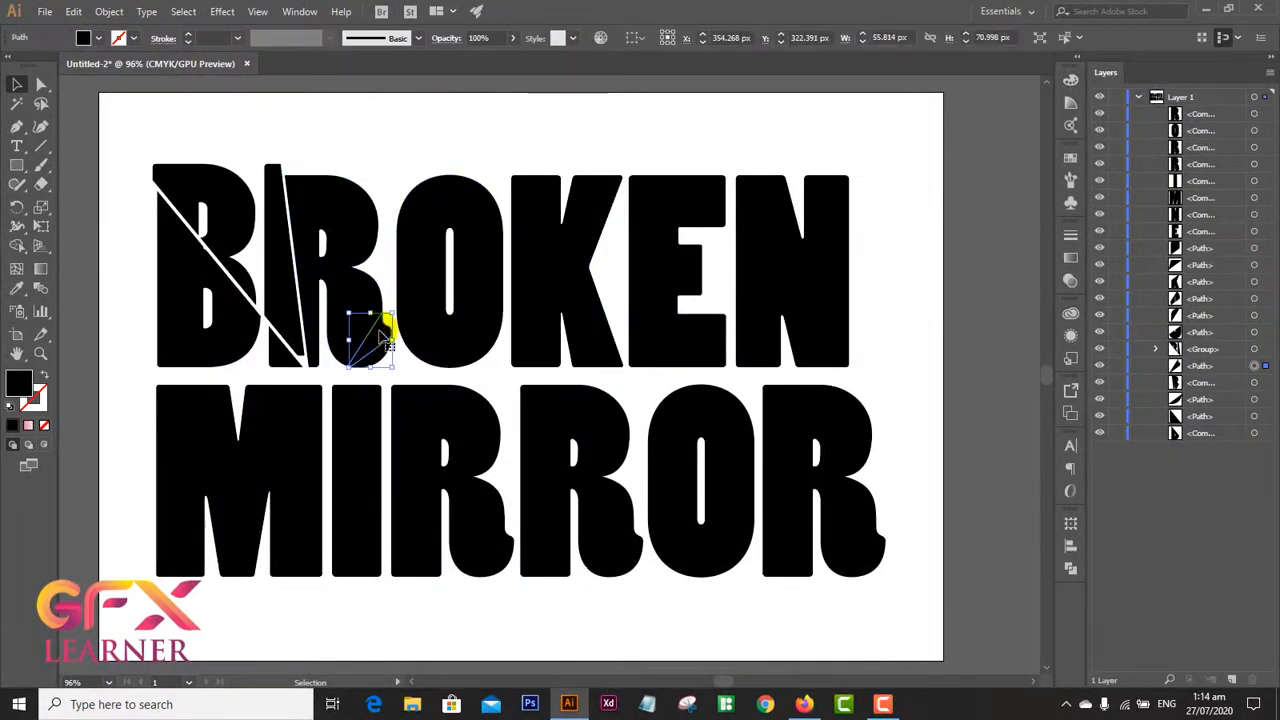
pyautogui.keyDown('shift'); pyautogui.click(449, 287); pyautogui.keyUp('shift')
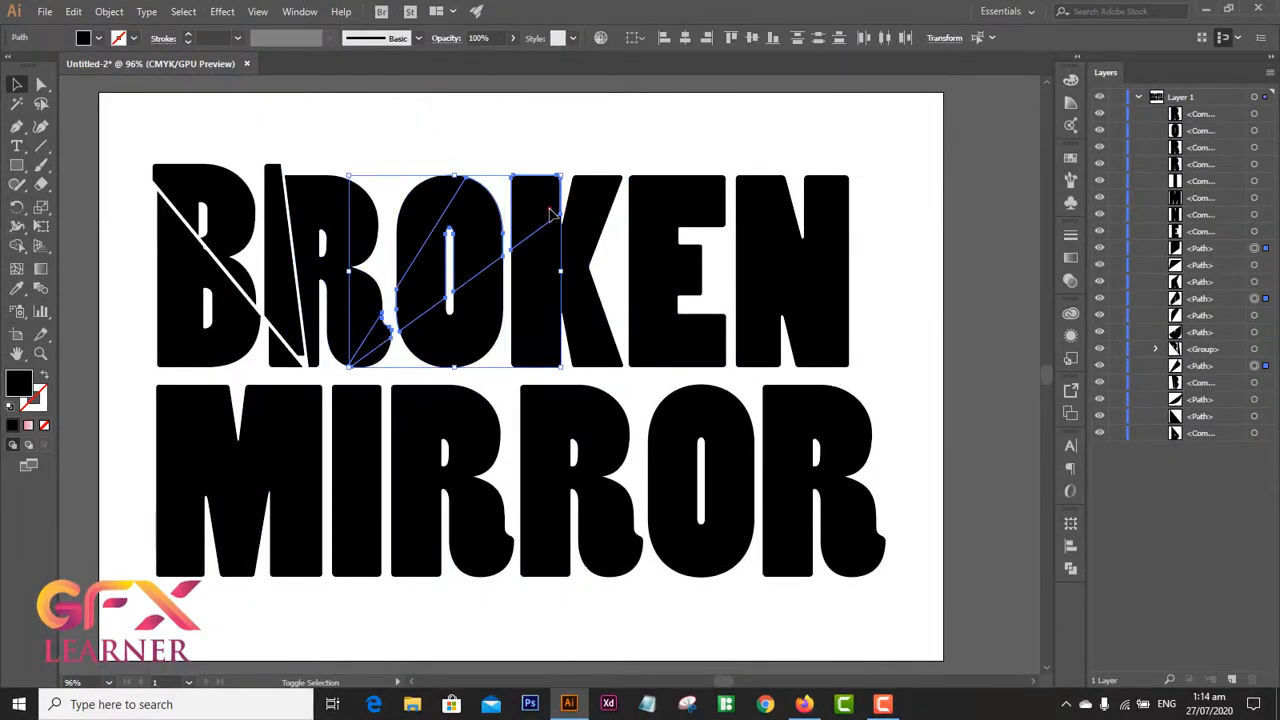
pyautogui.keyDown('shift'); pyautogui.click(563, 186); pyautogui.keyUp('shift')
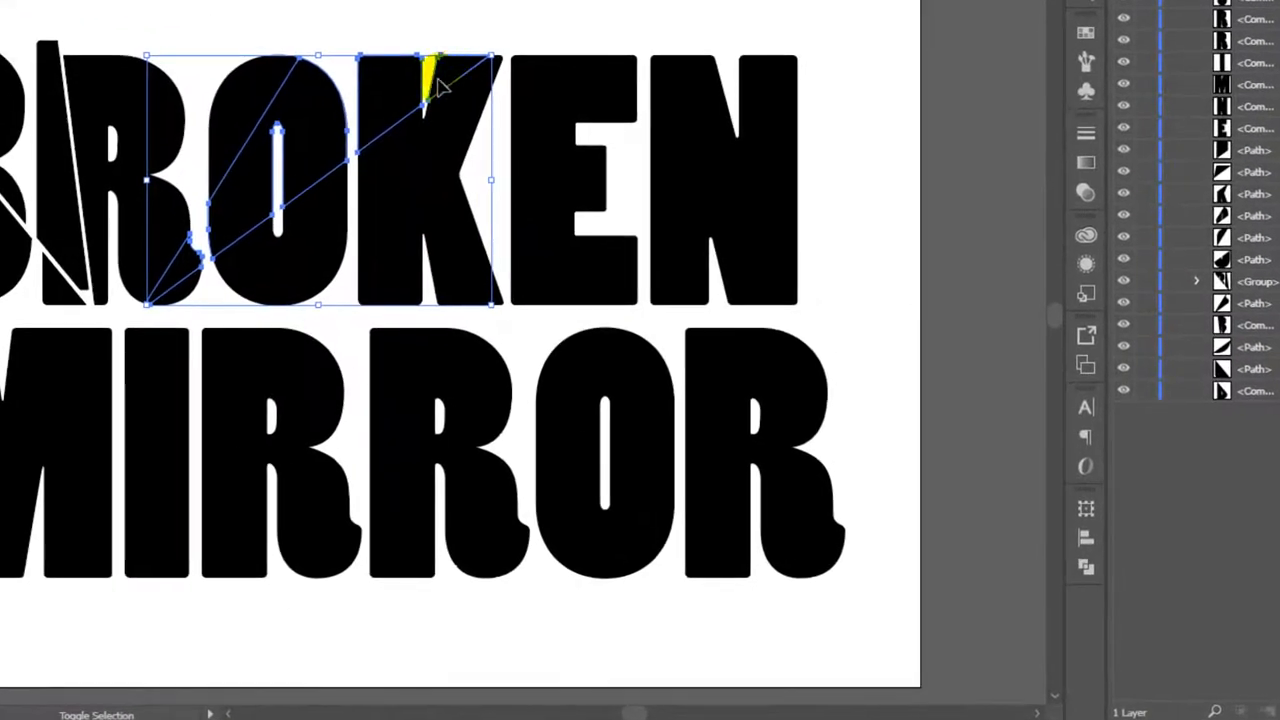
pyautogui.rightClick(575, 200)
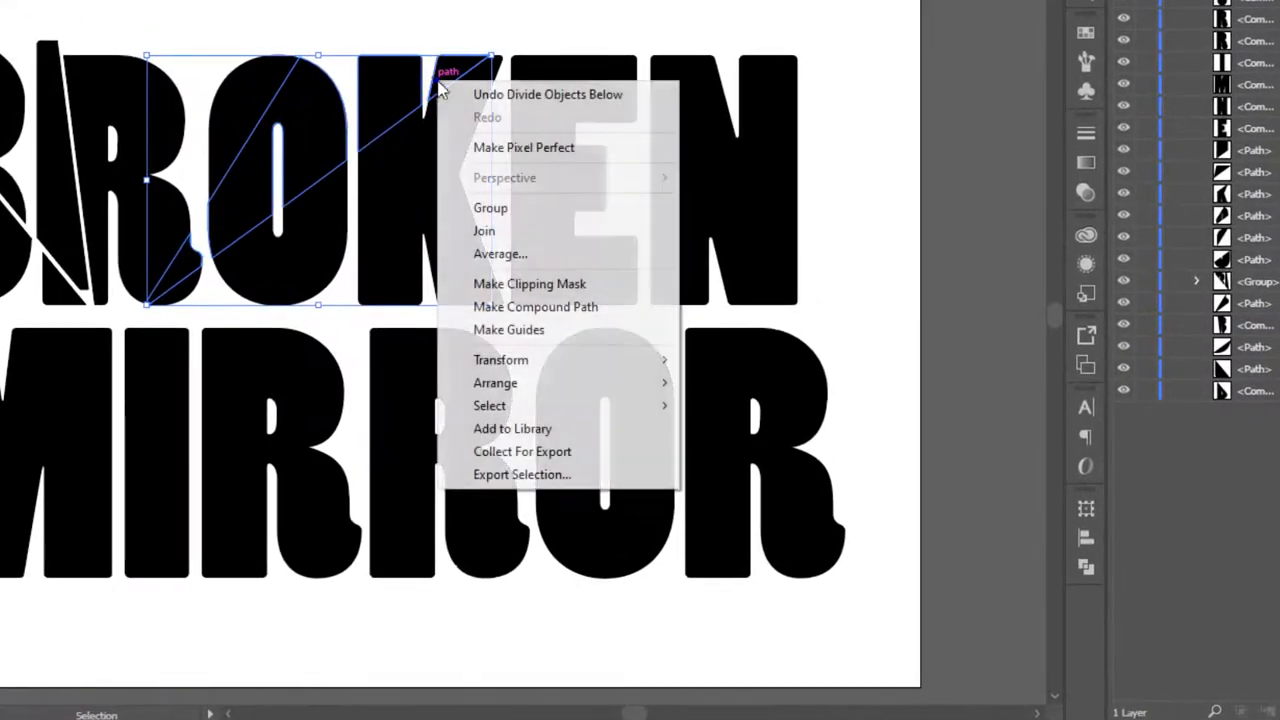
pyautogui.click(580, 208)
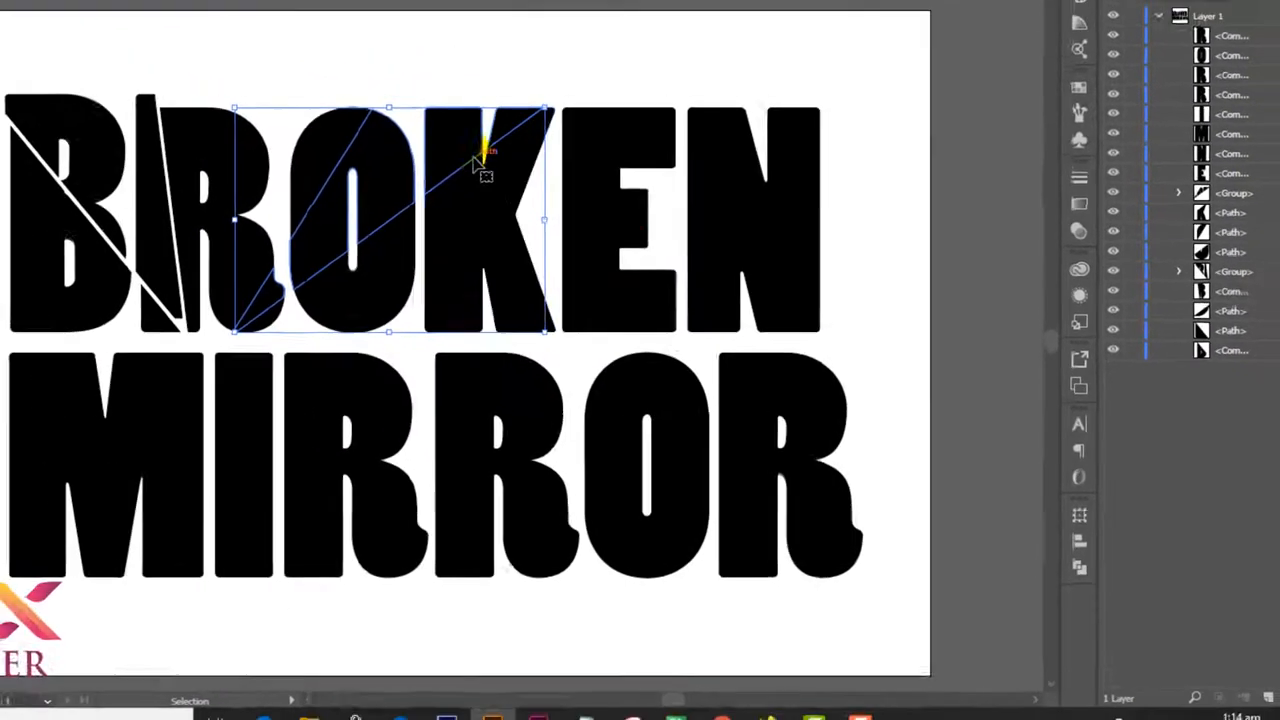
# - Move the grouped R, O and K shard about 10 px right and 10 px up, and deselect it
pyautogui.moveTo(388, 106); pyautogui.dragTo(400, 96)
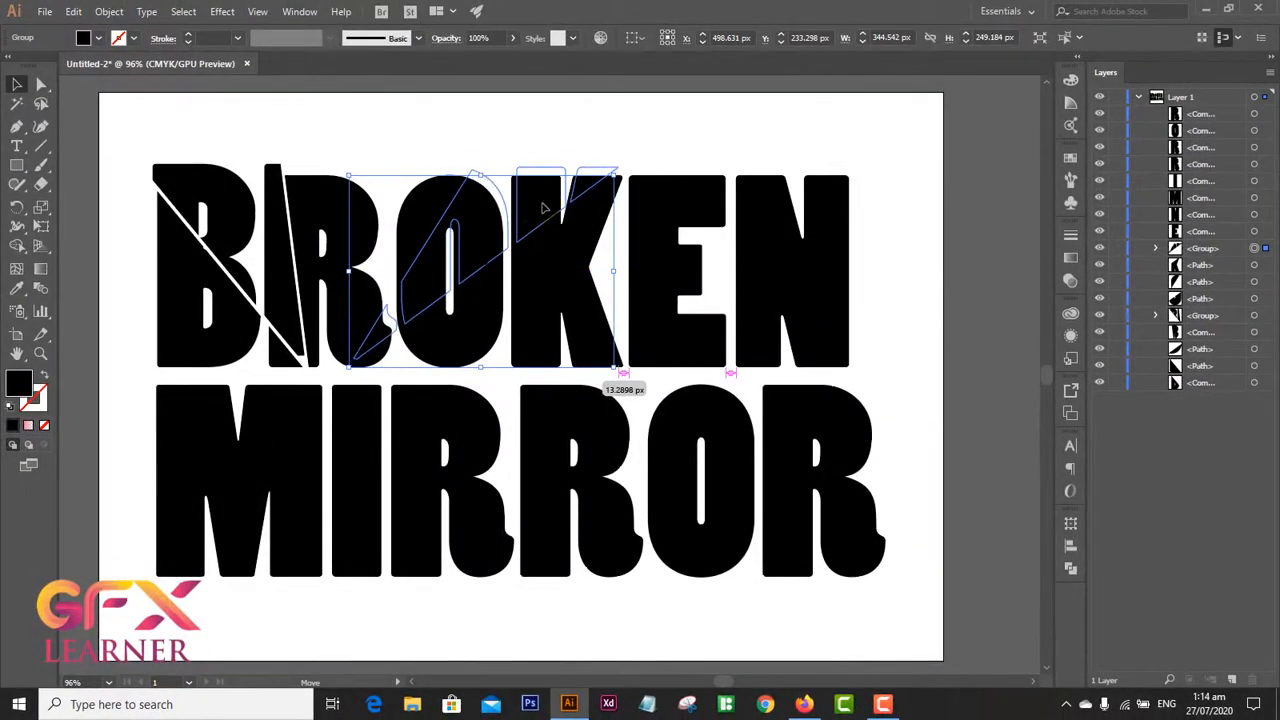
pyautogui.moveTo(543, 207); pyautogui.dragTo(545, 209)
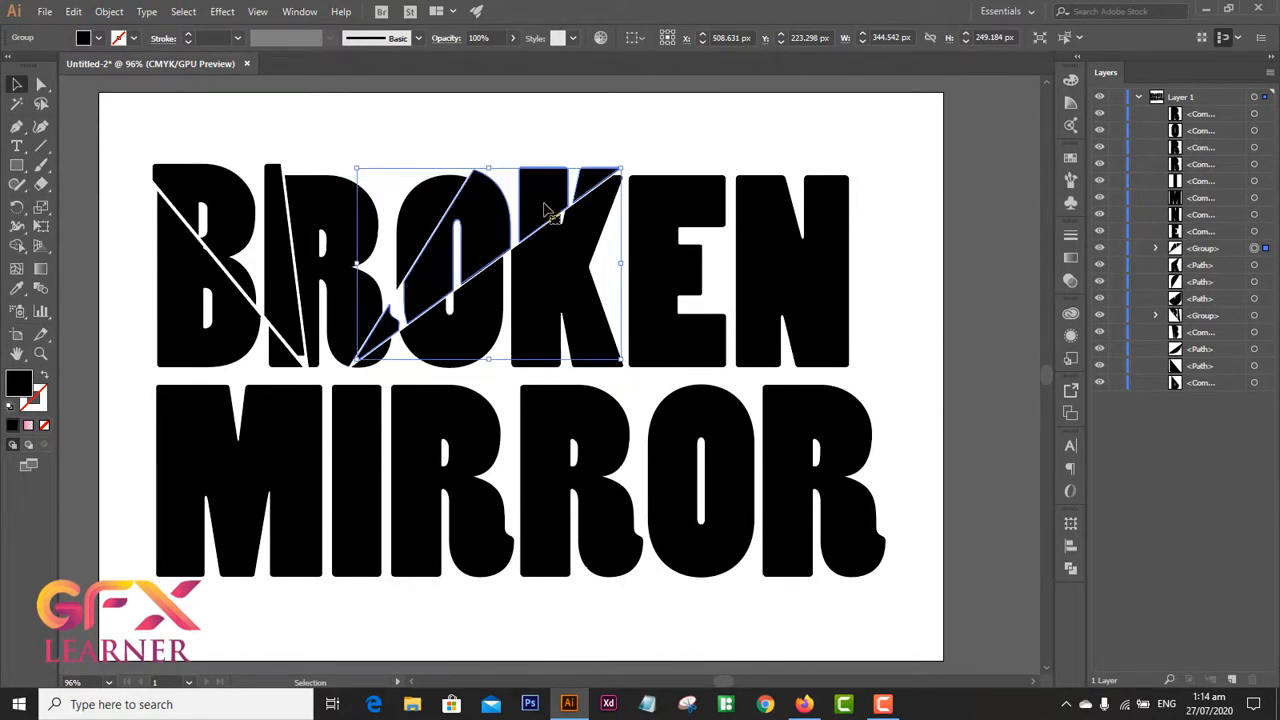
pyautogui.click(634, 117)
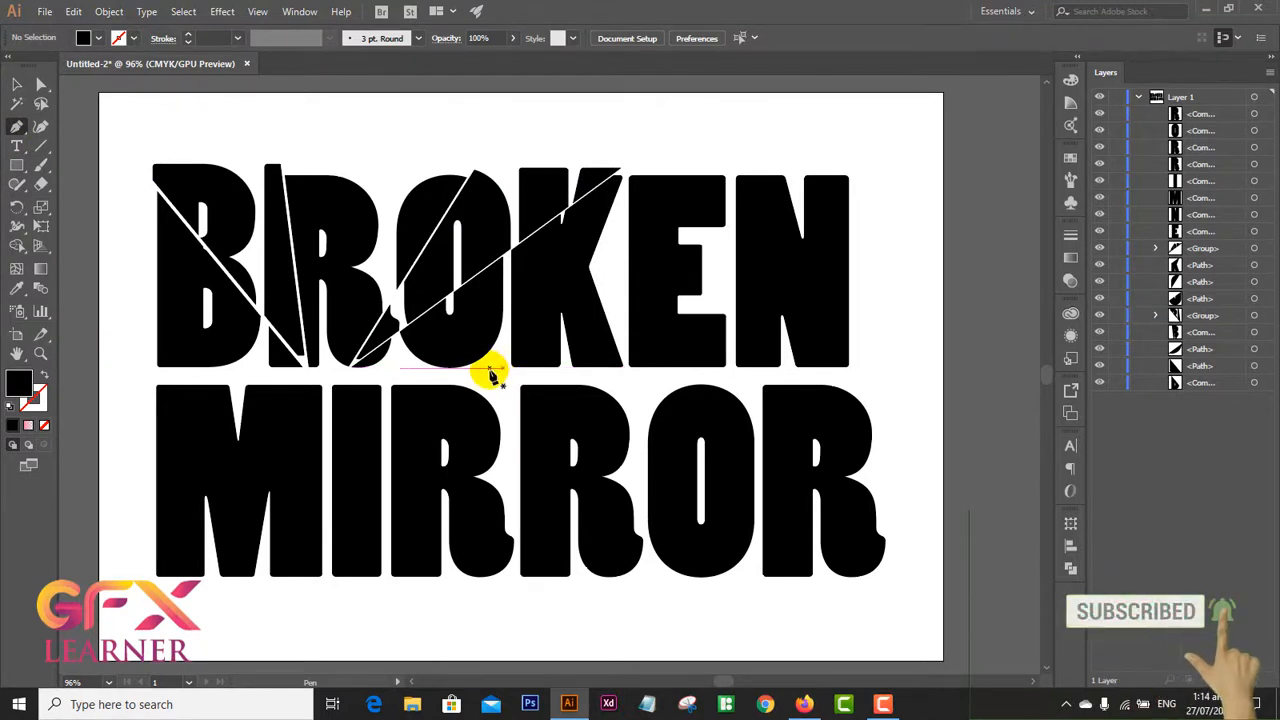
# - Draw a closed triangle with the Pen tool from the K's lower left corner, widening across the E and past the N of BROKEN
pyautogui.click(490, 368)
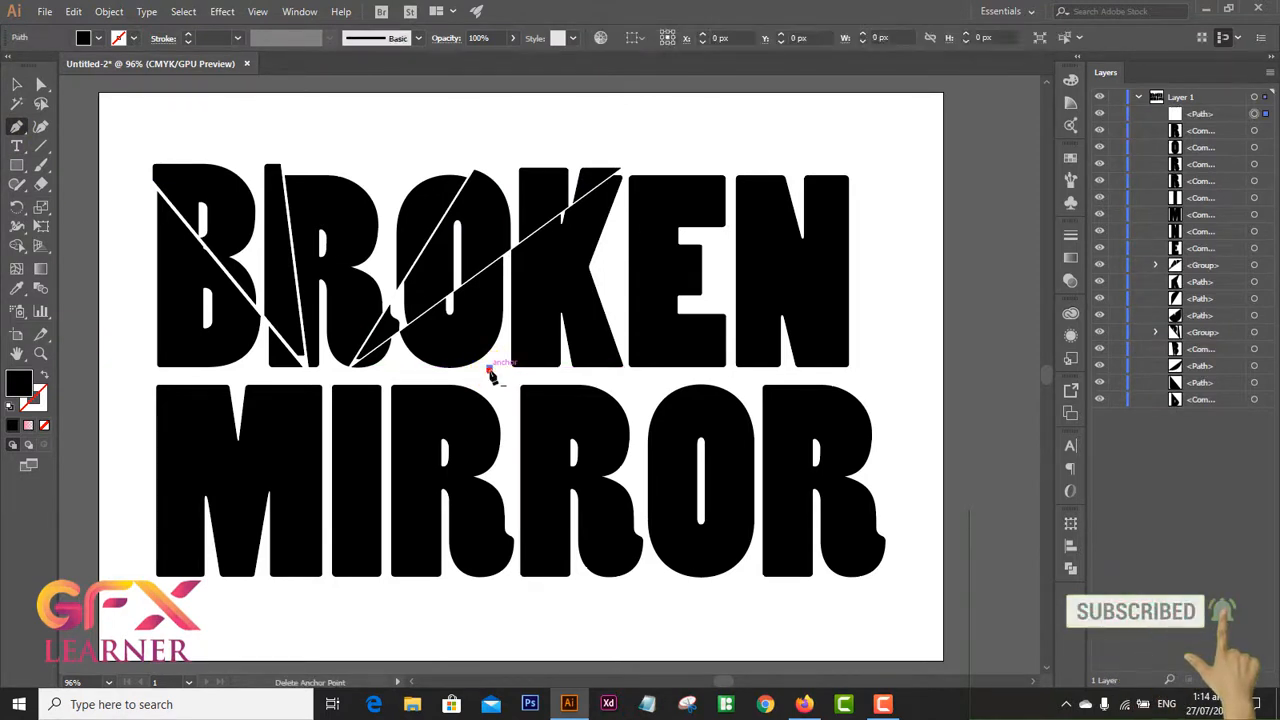
pyautogui.click(848, 131)
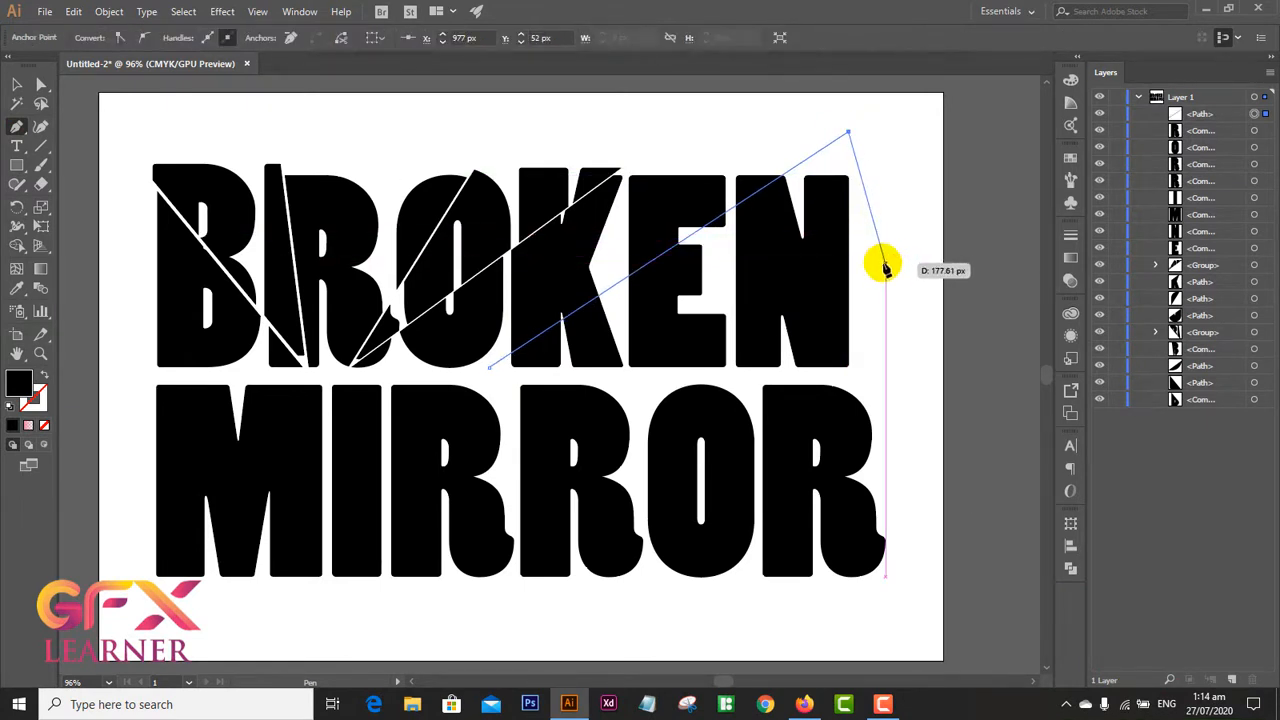
pyautogui.click(885, 270)
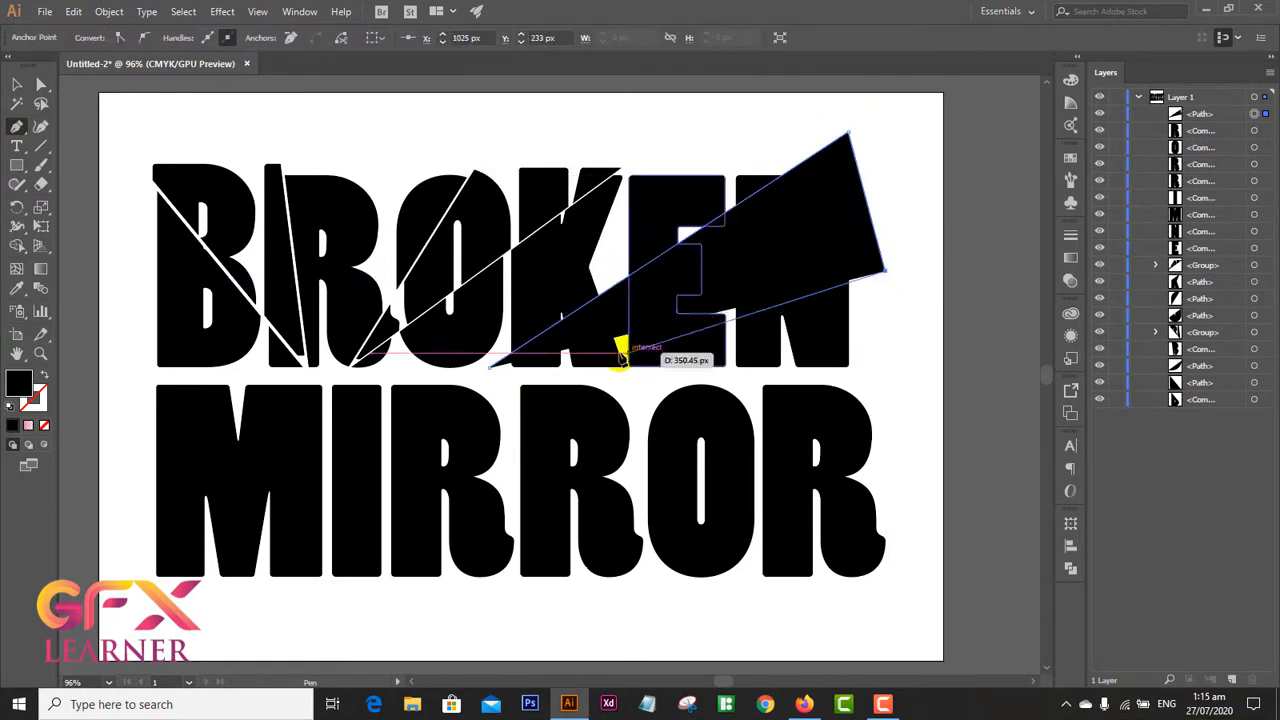
pyautogui.click(491, 368)
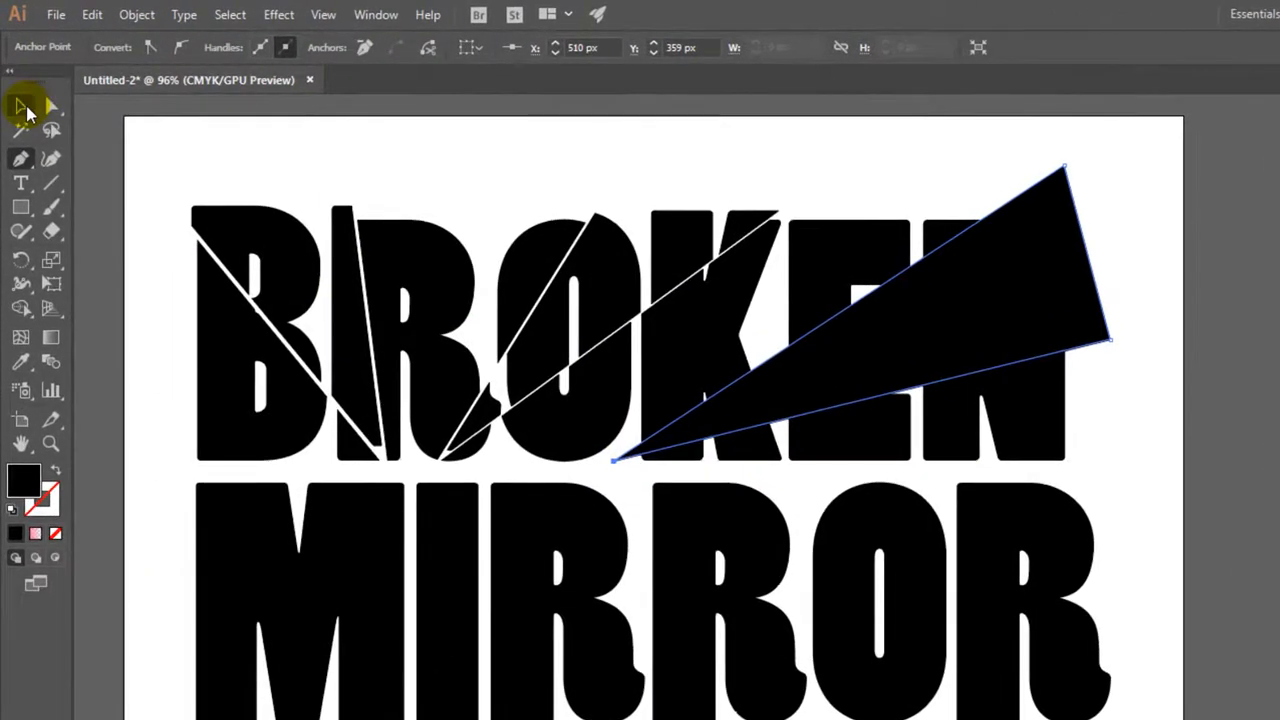
# - Cut the K, E and N with the triangle using Divide Objects Below, and deselect the resulting pieces
pyautogui.click(22, 106)
pyautogui.click(137, 14)
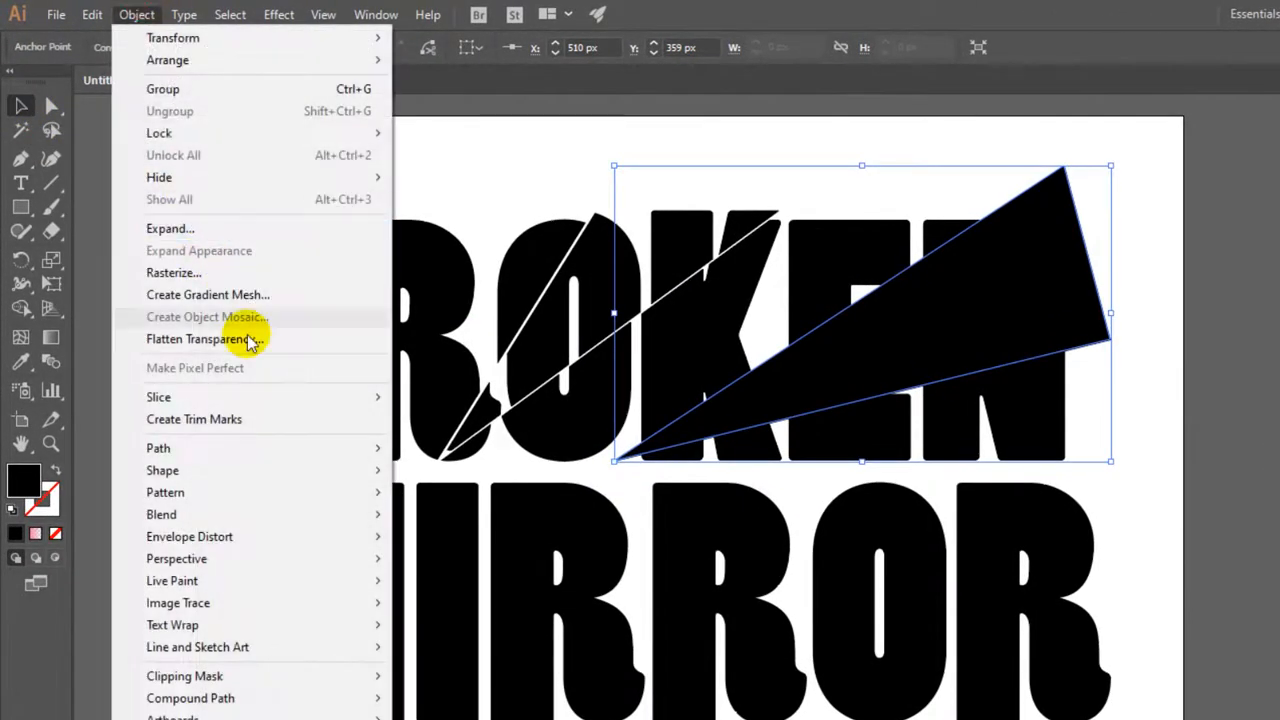
pyautogui.moveTo(286, 445)
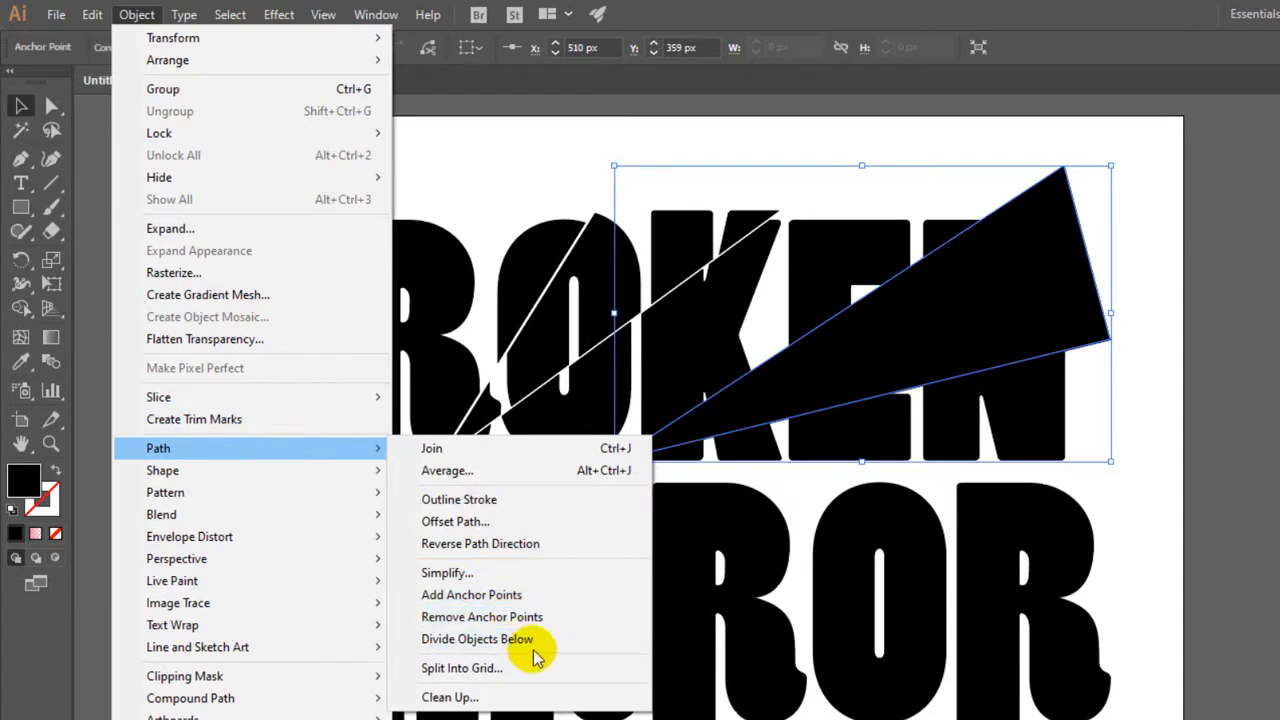
pyautogui.click(565, 648)
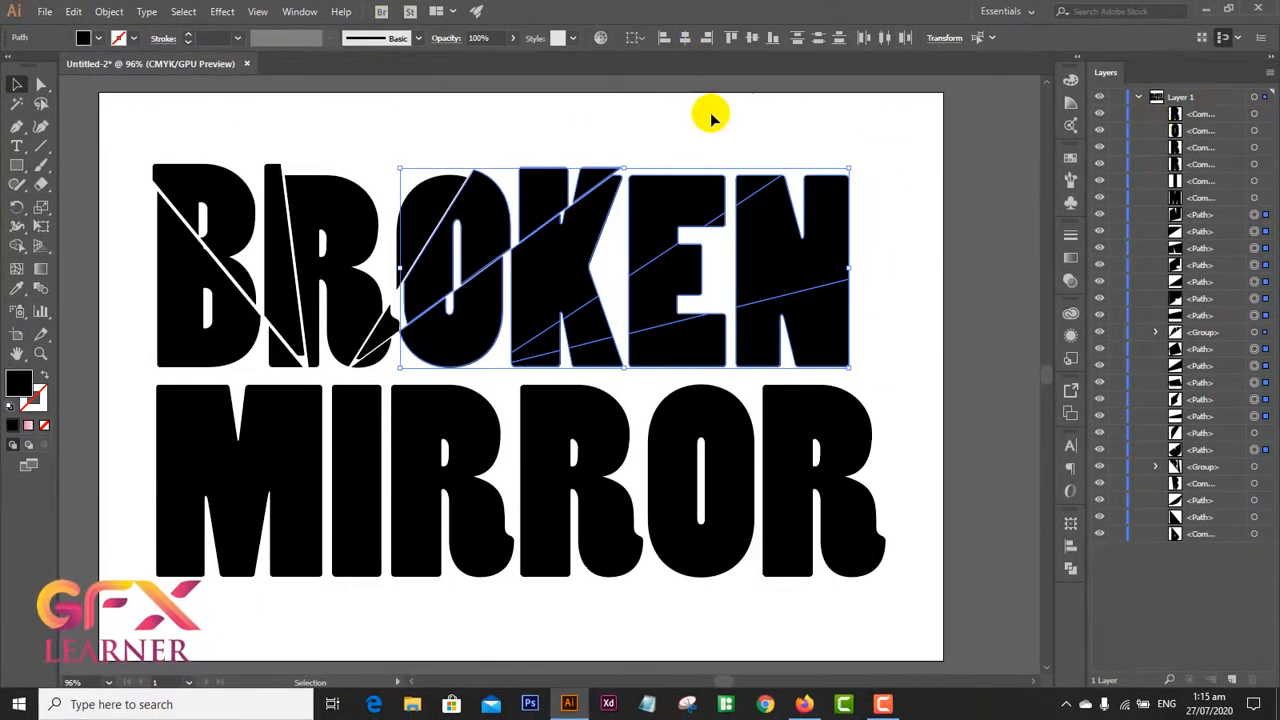
pyautogui.click(711, 115)
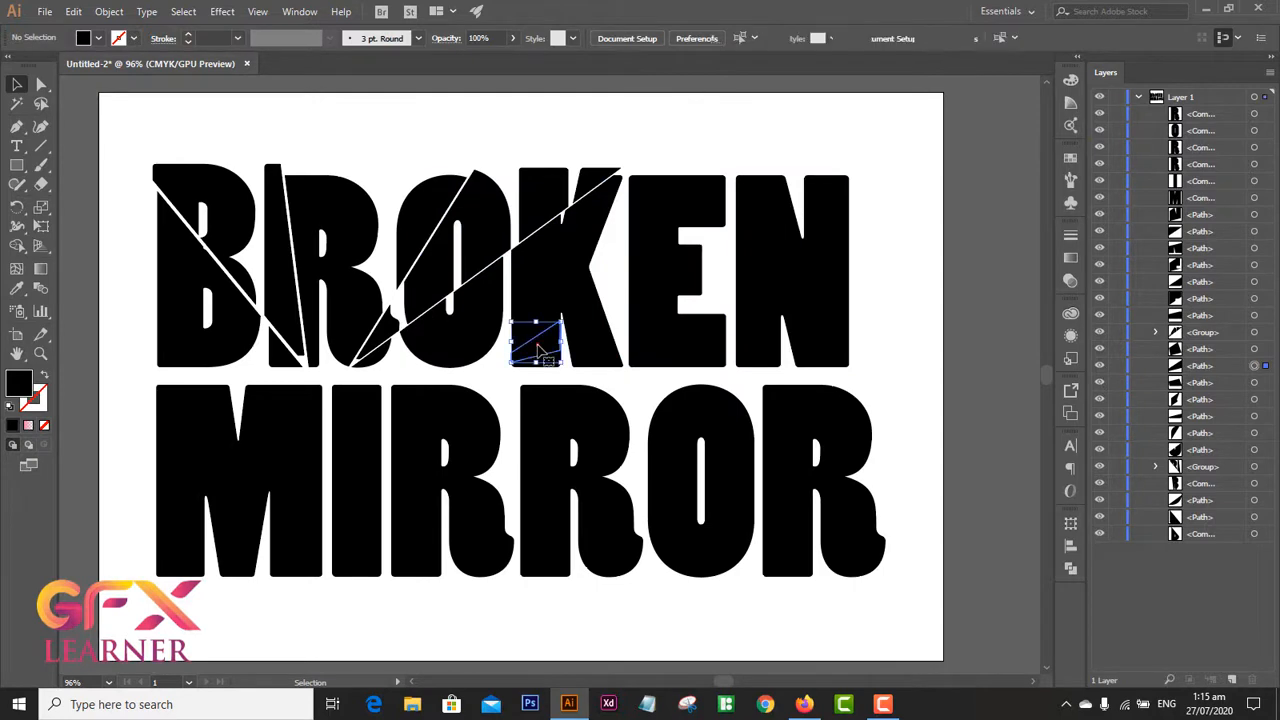
# - Group the pieces of the K, E and N that lie inside the triangular cut
pyautogui.click(538, 350)
pyautogui.keyDown('shift'); pyautogui.click(650, 297); pyautogui.keyUp('shift')
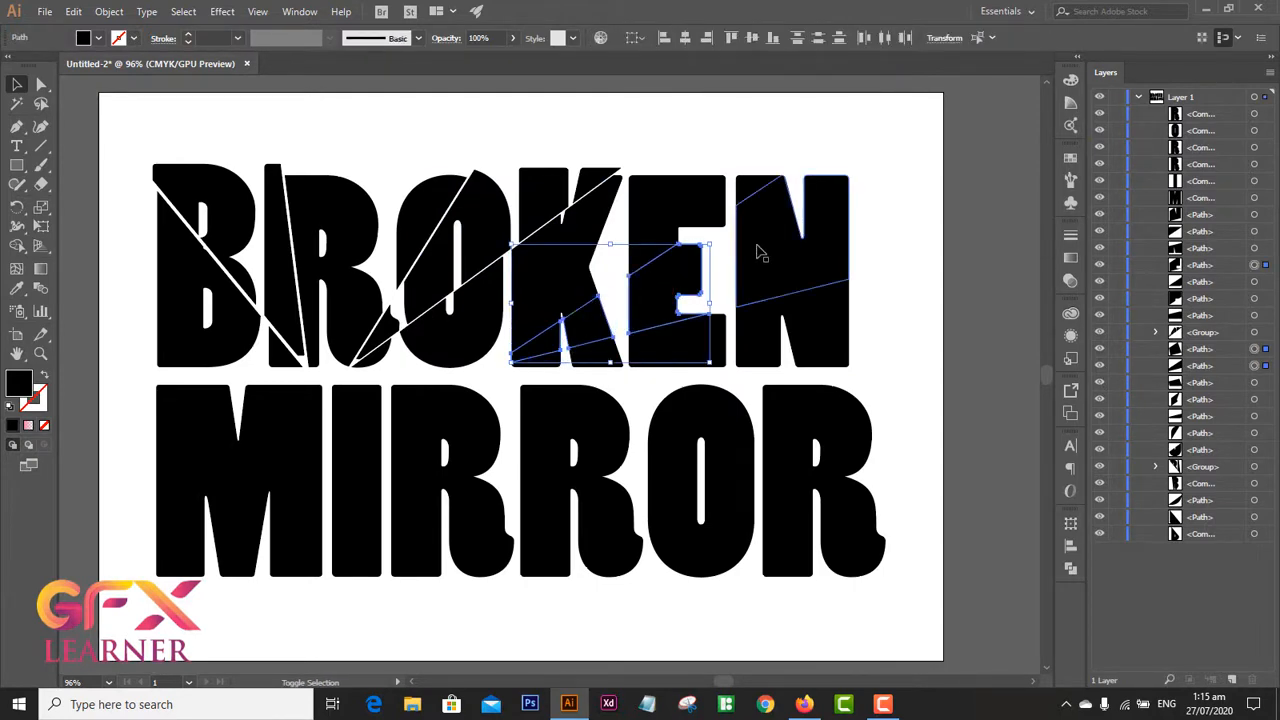
pyautogui.keyDown('shift'); pyautogui.click(761, 254); pyautogui.keyUp('shift')
pyautogui.rightClick(761, 246)
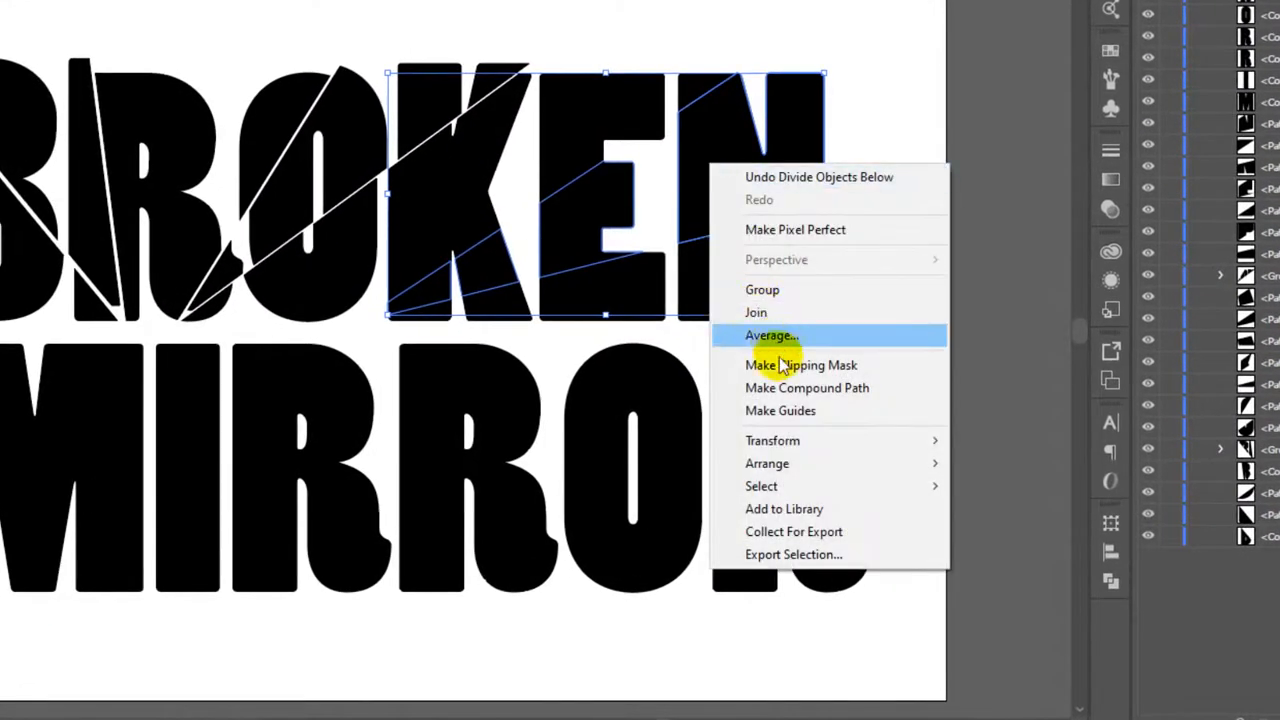
pyautogui.click(846, 308)
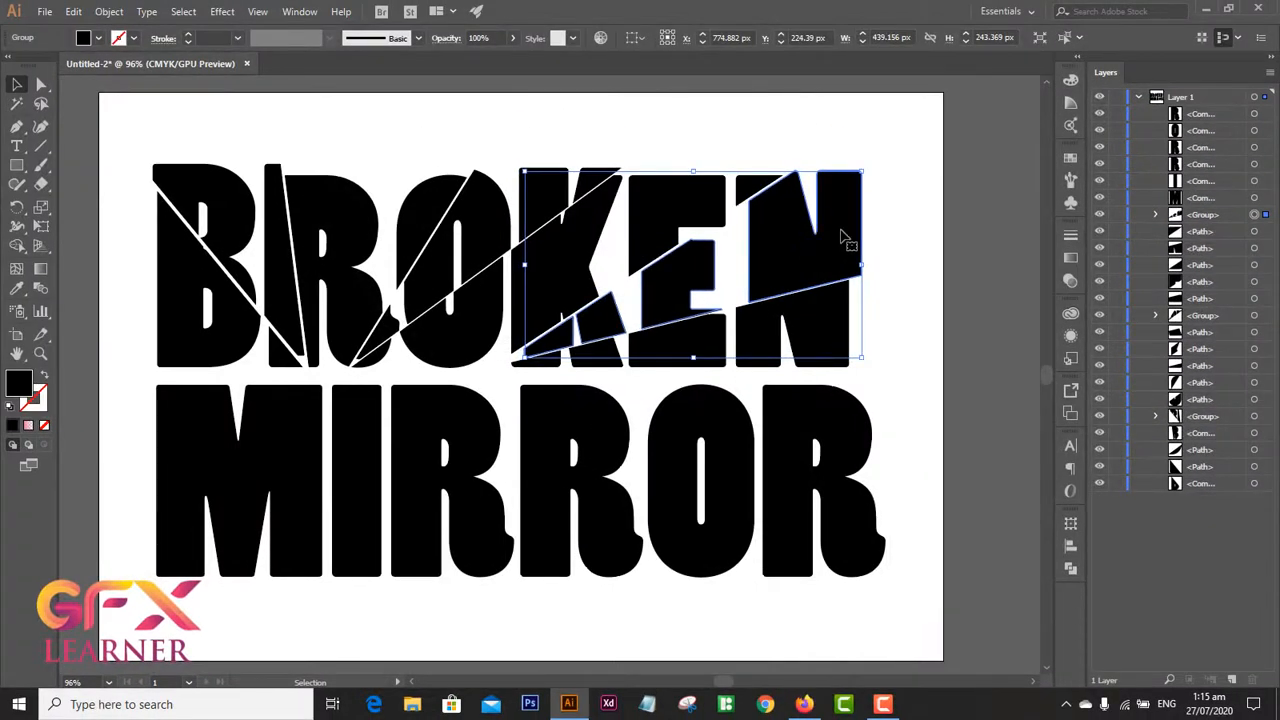
# - Offset the grouped K, E and N shard slightly up and to the right, and deselect it
pyautogui.press('Up')
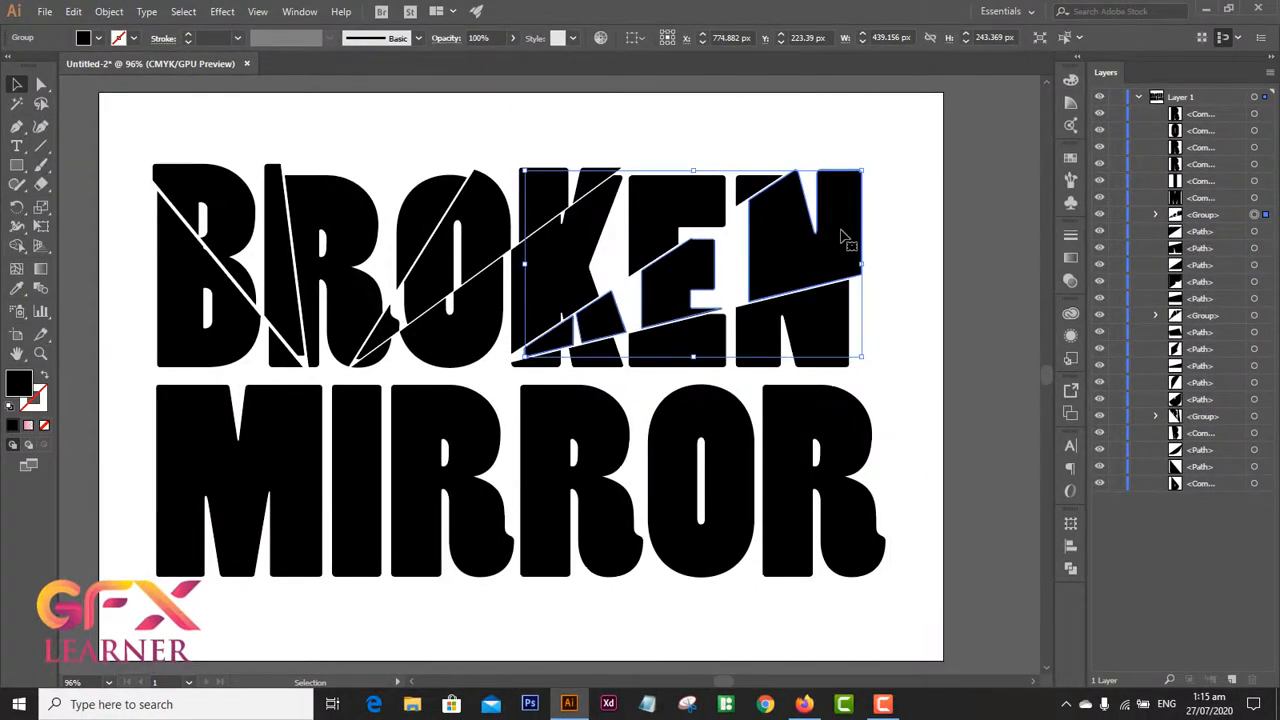
pyautogui.click(802, 115)
# - Draw a closed triangle with the Pen tool from above the gap between M and I, widening down across both letters of MIRROR
pyautogui.press('p')
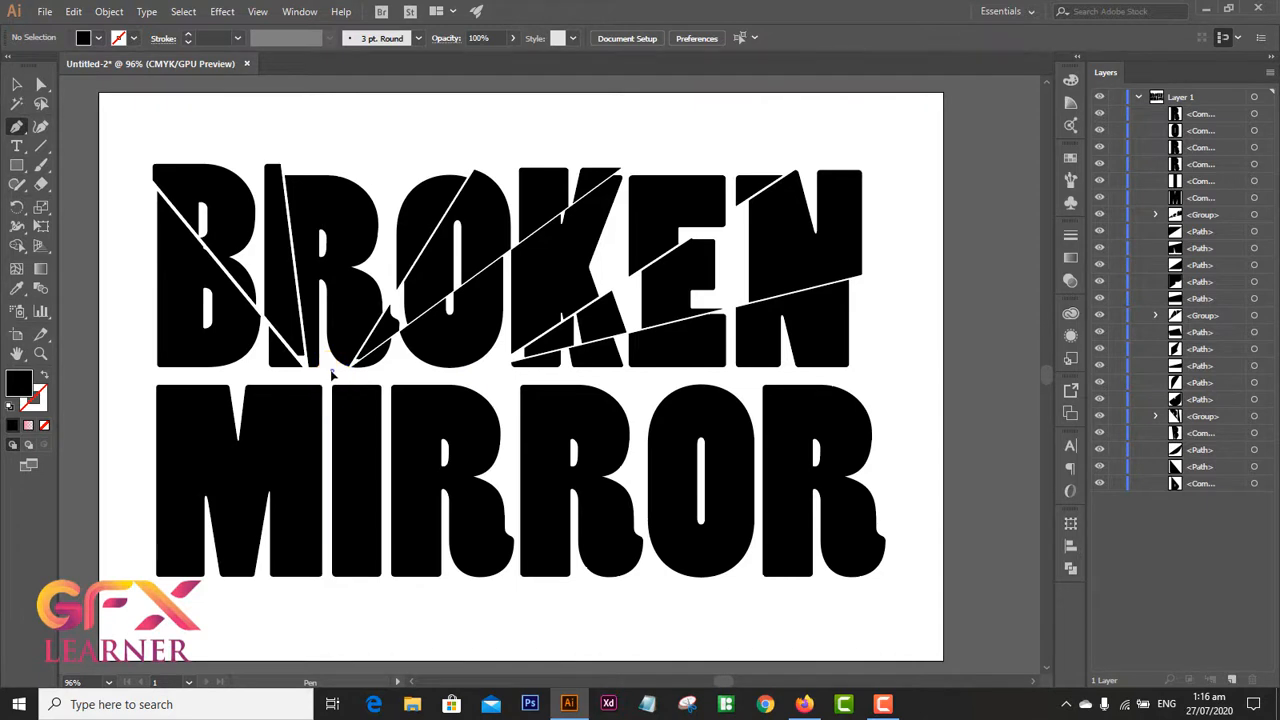
pyautogui.click(331, 373)
pyautogui.click(119, 584)
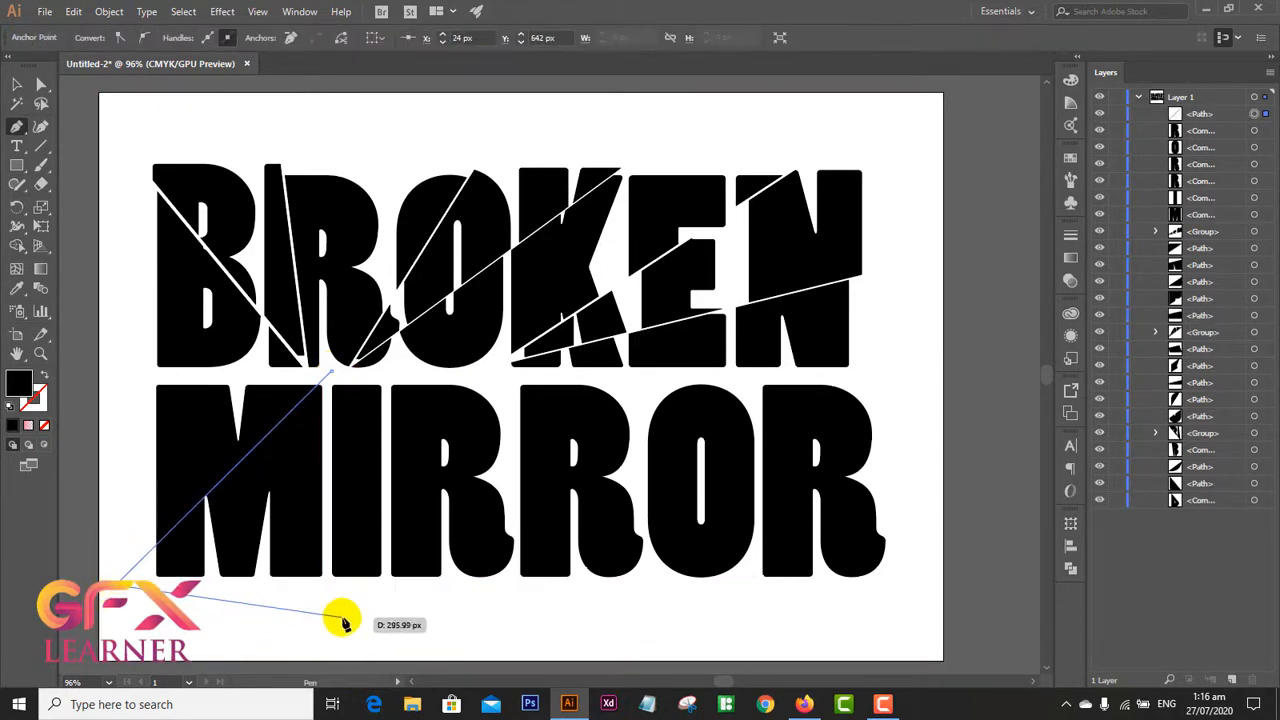
pyautogui.click(361, 615)
pyautogui.click(330, 372)
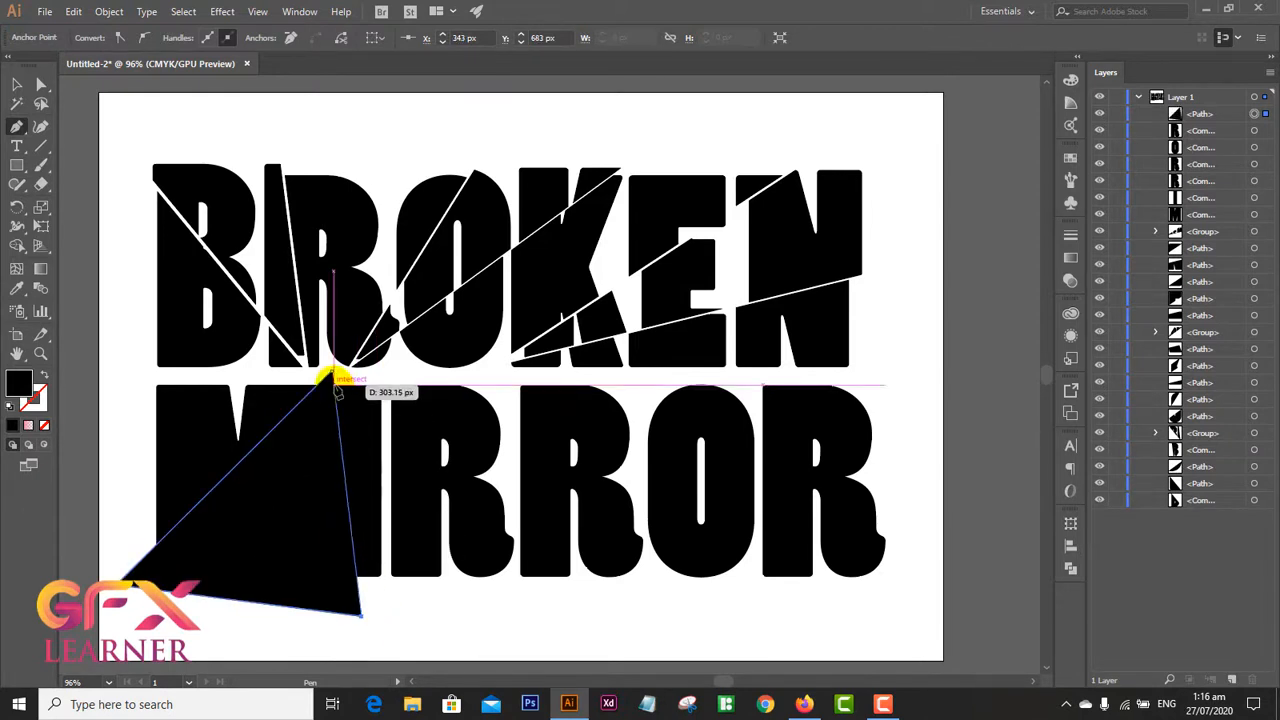
pyautogui.click(335, 376)
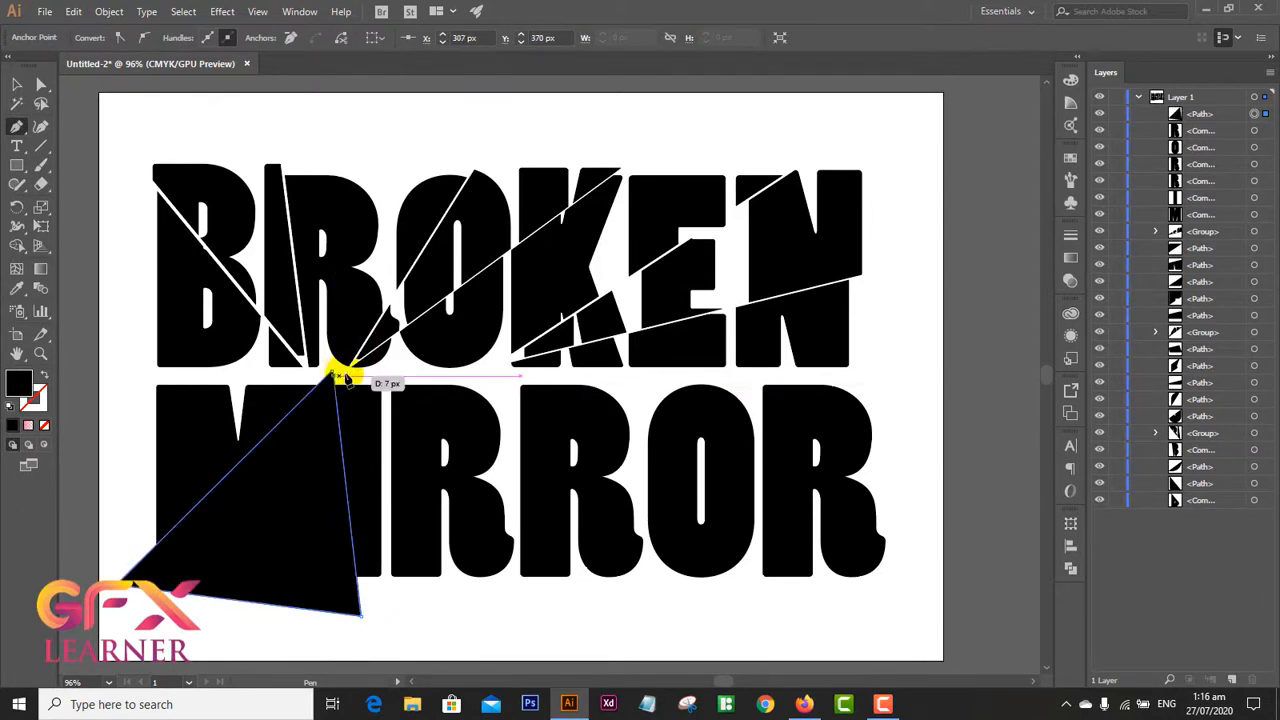
# - Cut the M and I with the triangle using Divide Objects Below, and deselect the resulting pieces
pyautogui.click(15, 83)
pyautogui.click(109, 11)
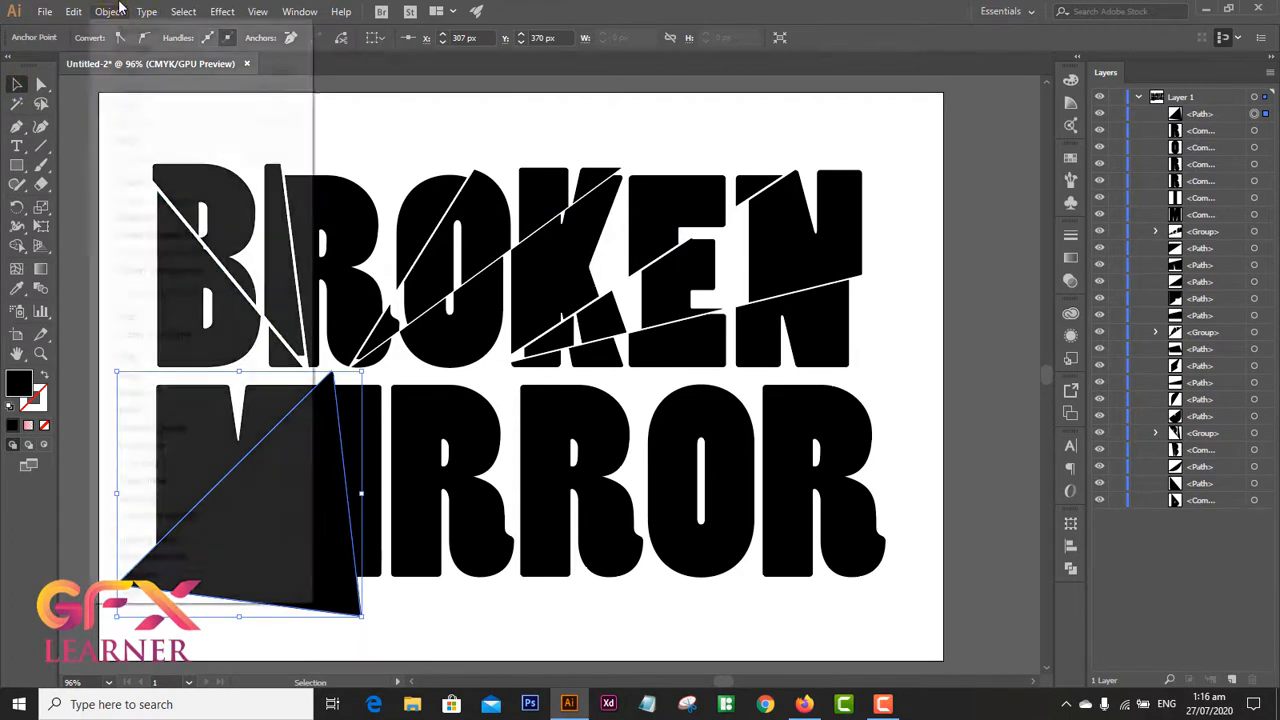
pyautogui.moveTo(297, 357)
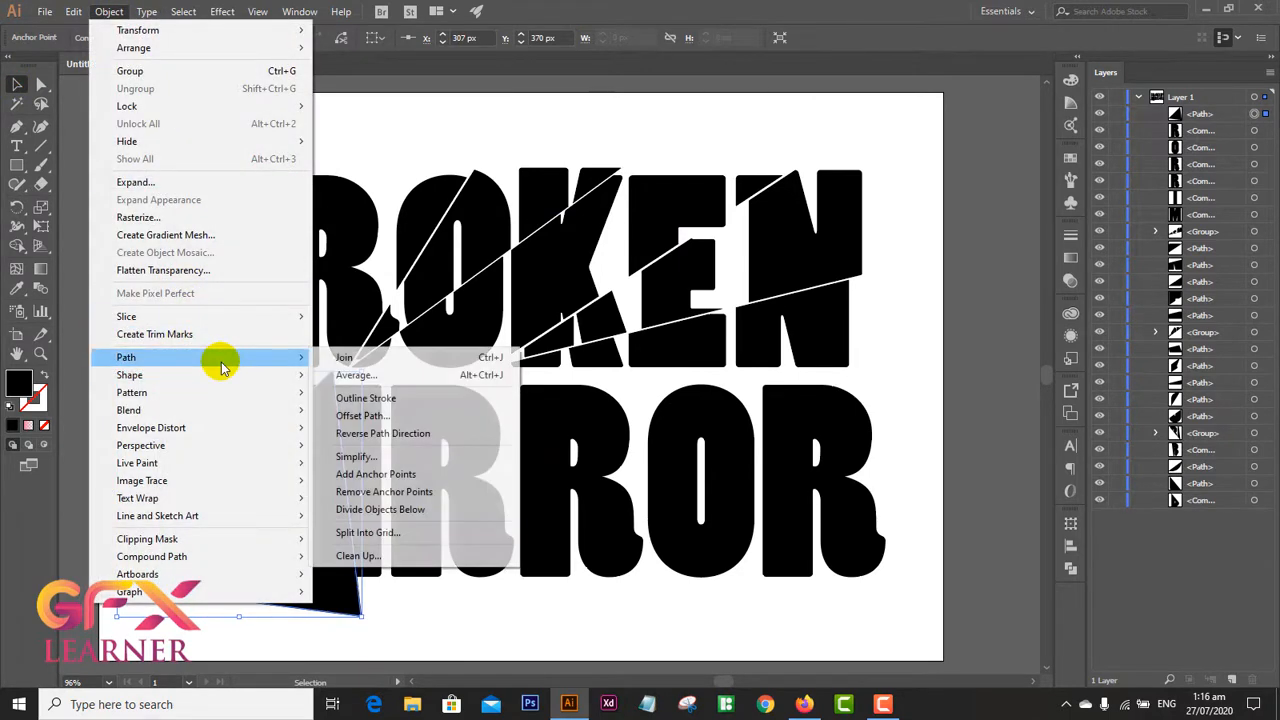
pyautogui.click(400, 510)
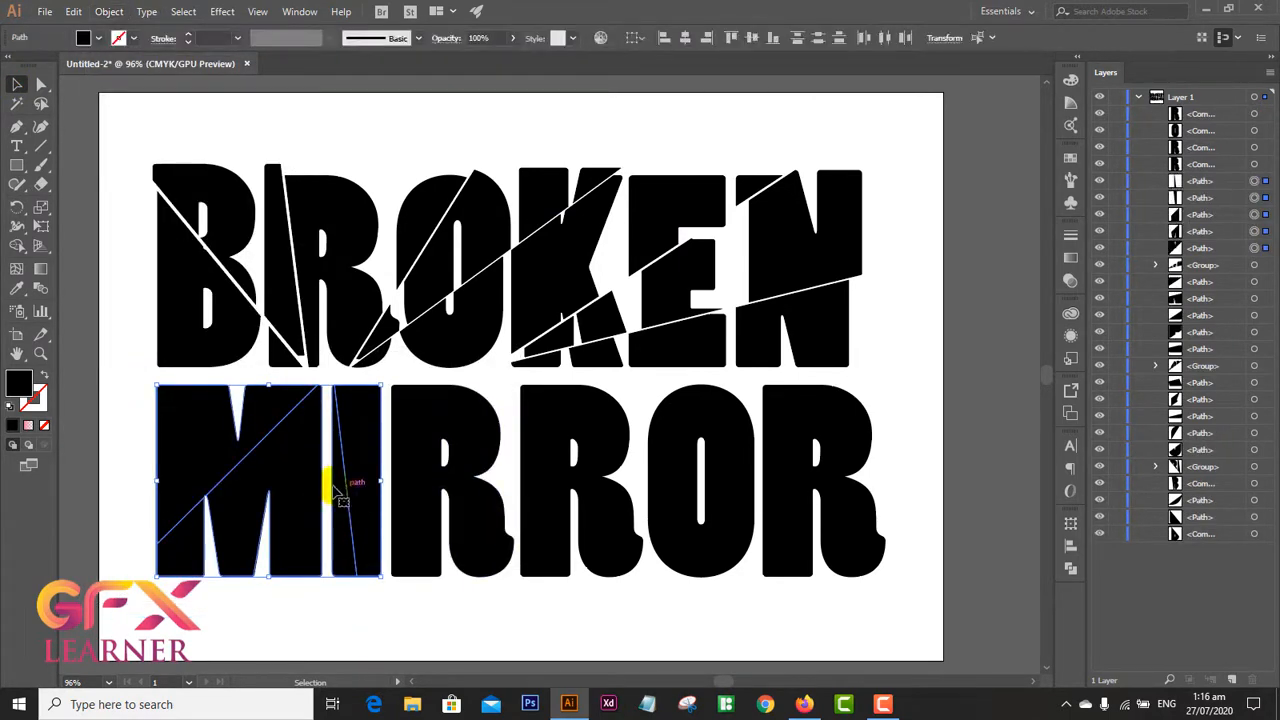
pyautogui.click(150, 426)
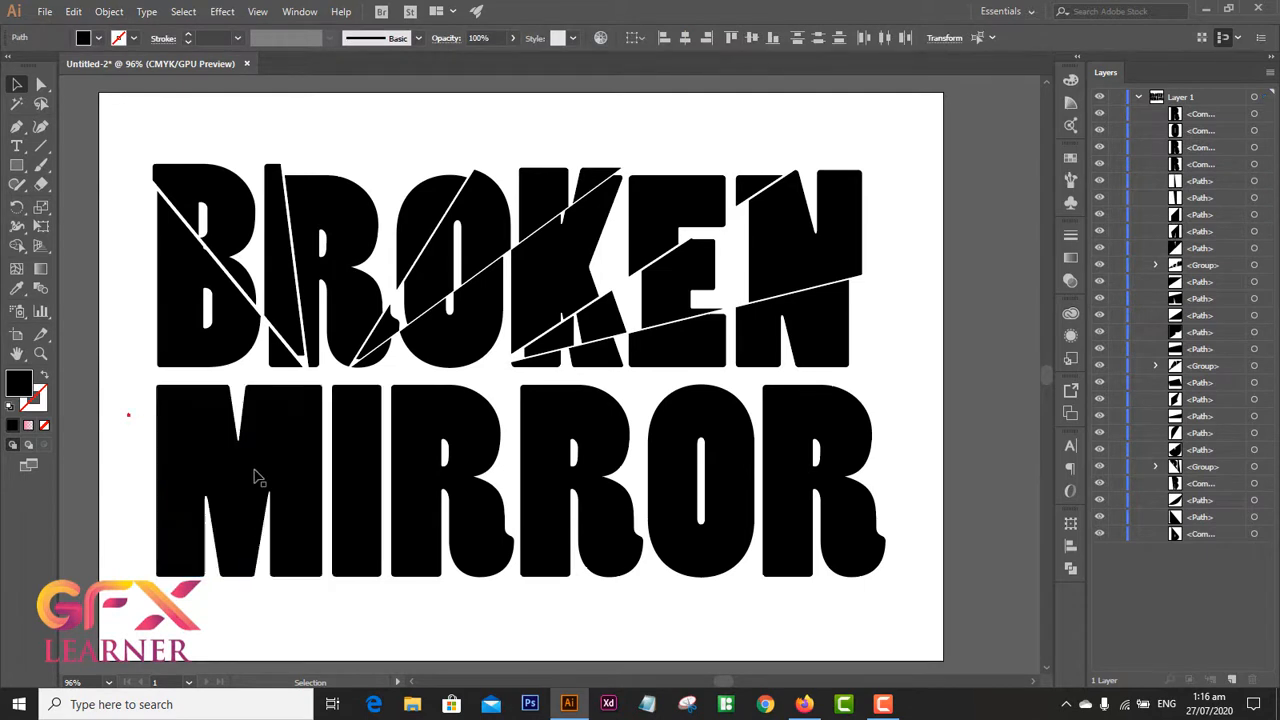
# - Group the pieces of the M and I that lie inside the triangular cut
pyautogui.click(290, 488)
pyautogui.keyDown('shift'); pyautogui.click(338, 498); pyautogui.keyUp('shift')
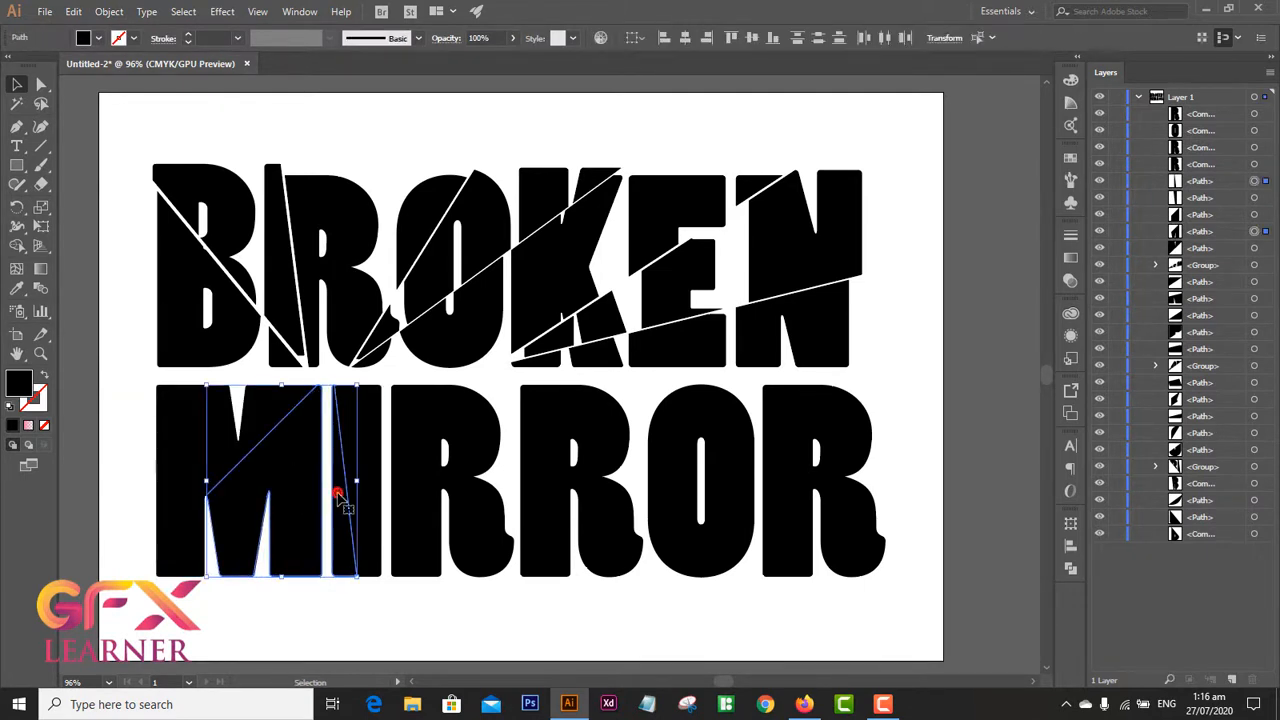
pyautogui.rightClick(338, 496)
pyautogui.click(398, 281)
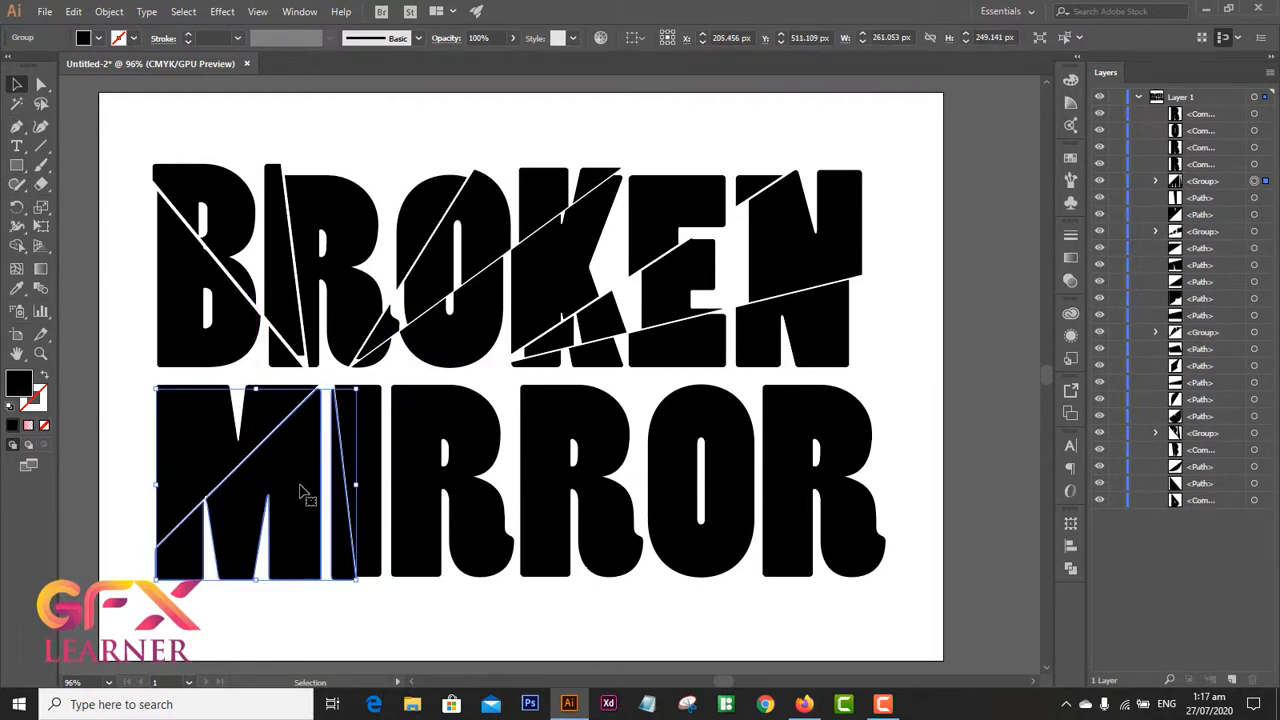
# - Offset the grouped M and I shard slightly down and to the left, and deselect it
pyautogui.press('Left')
pyautogui.press('Down')
pyautogui.press('Down')
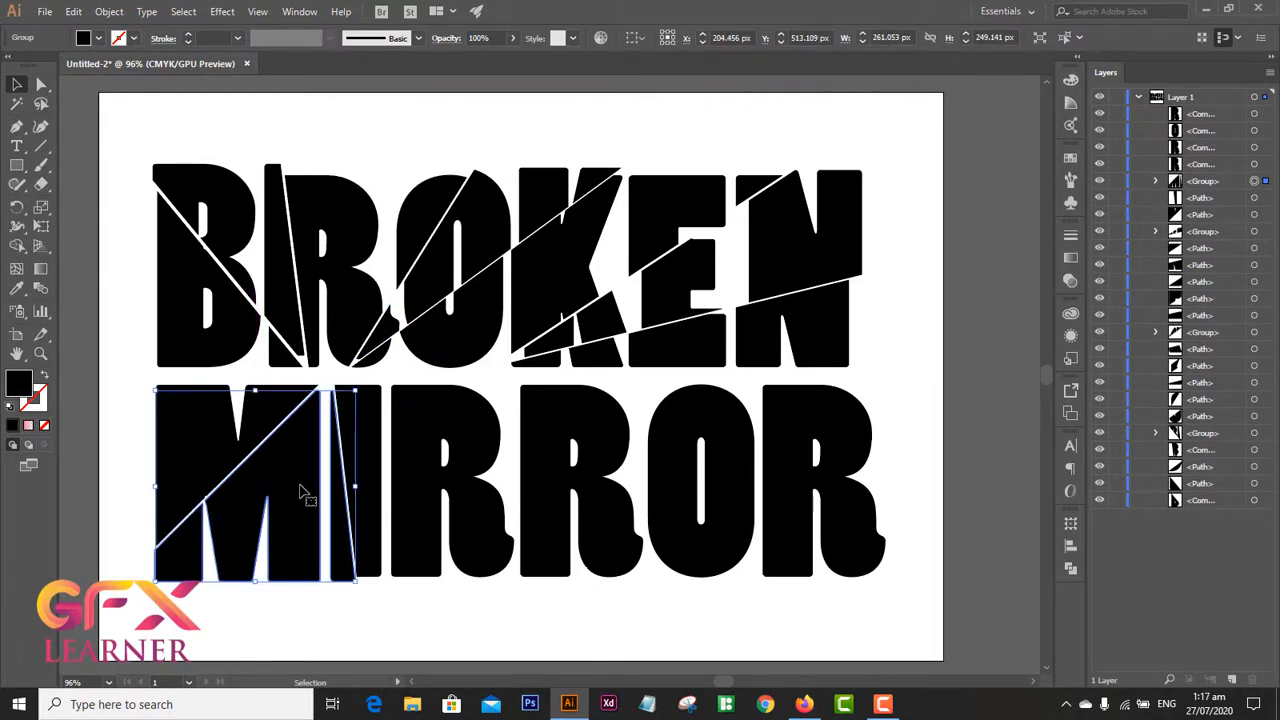
pyautogui.press('Down')
pyautogui.click(466, 593)
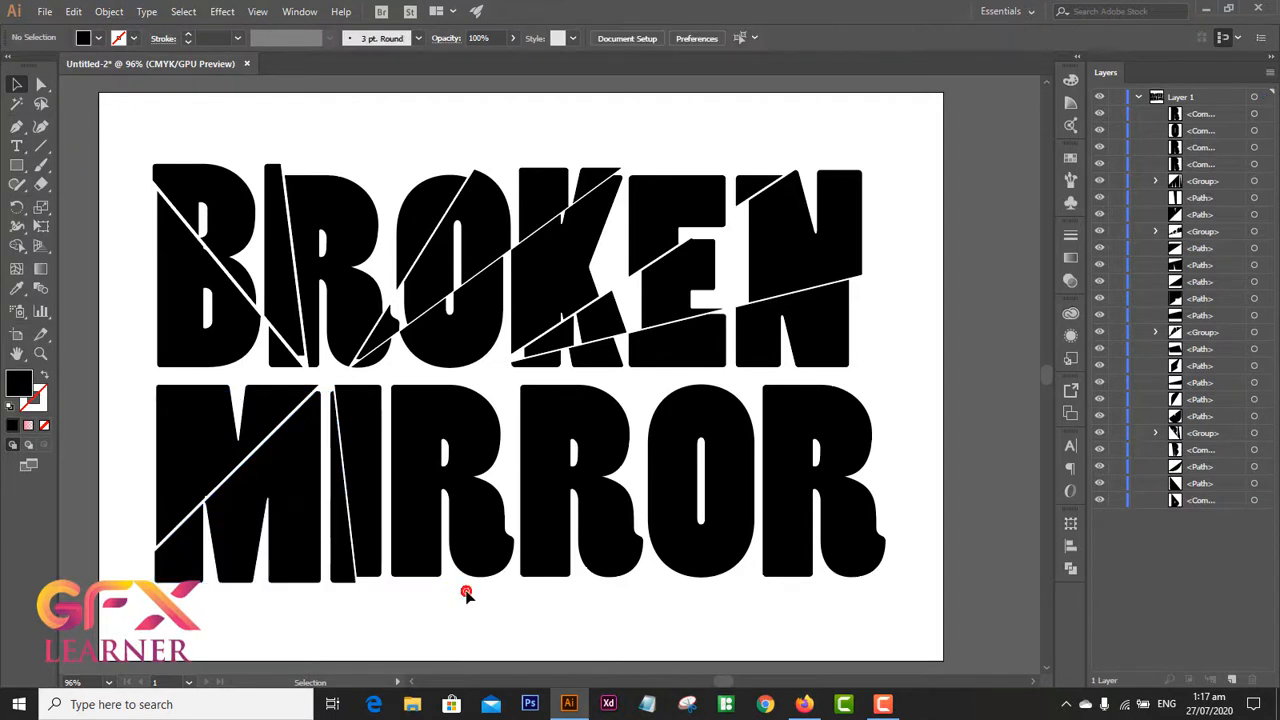
# - Draw a closed triangle with the Pen tool from above MIRROR's first R, widening down across it to below the second R
pyautogui.click(20, 128)
pyautogui.click(391, 368)
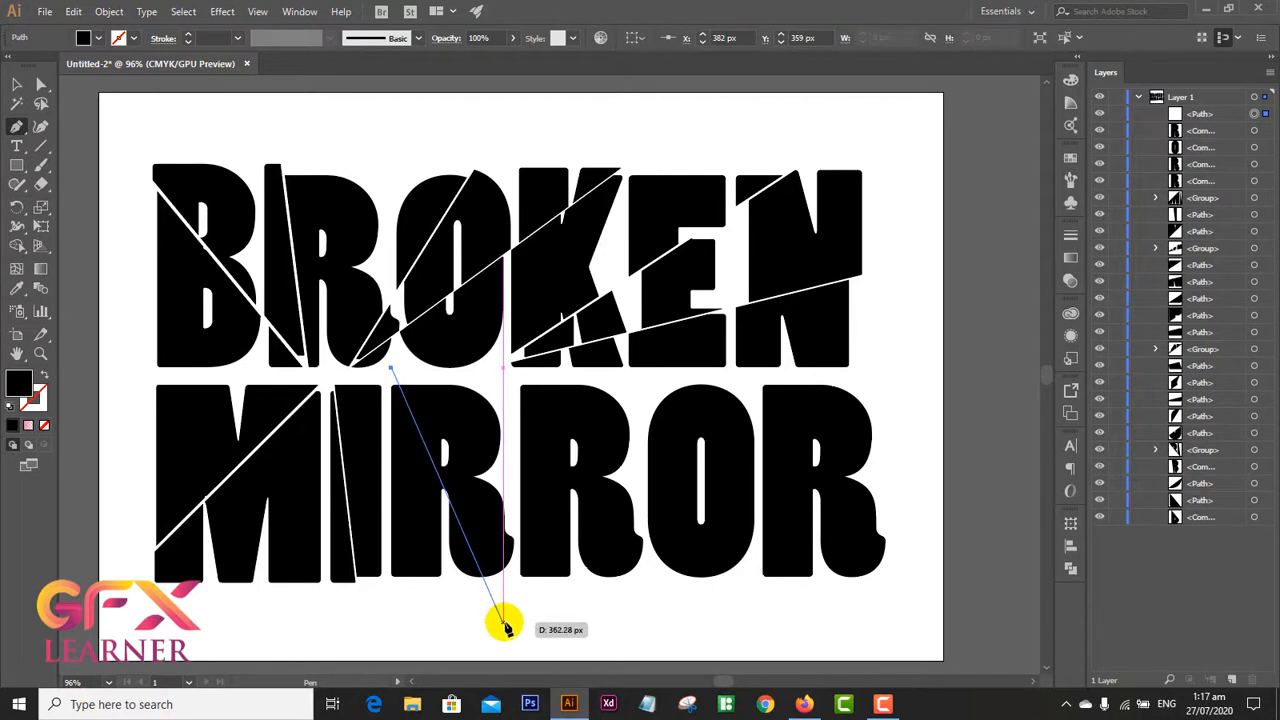
pyautogui.click(502, 621)
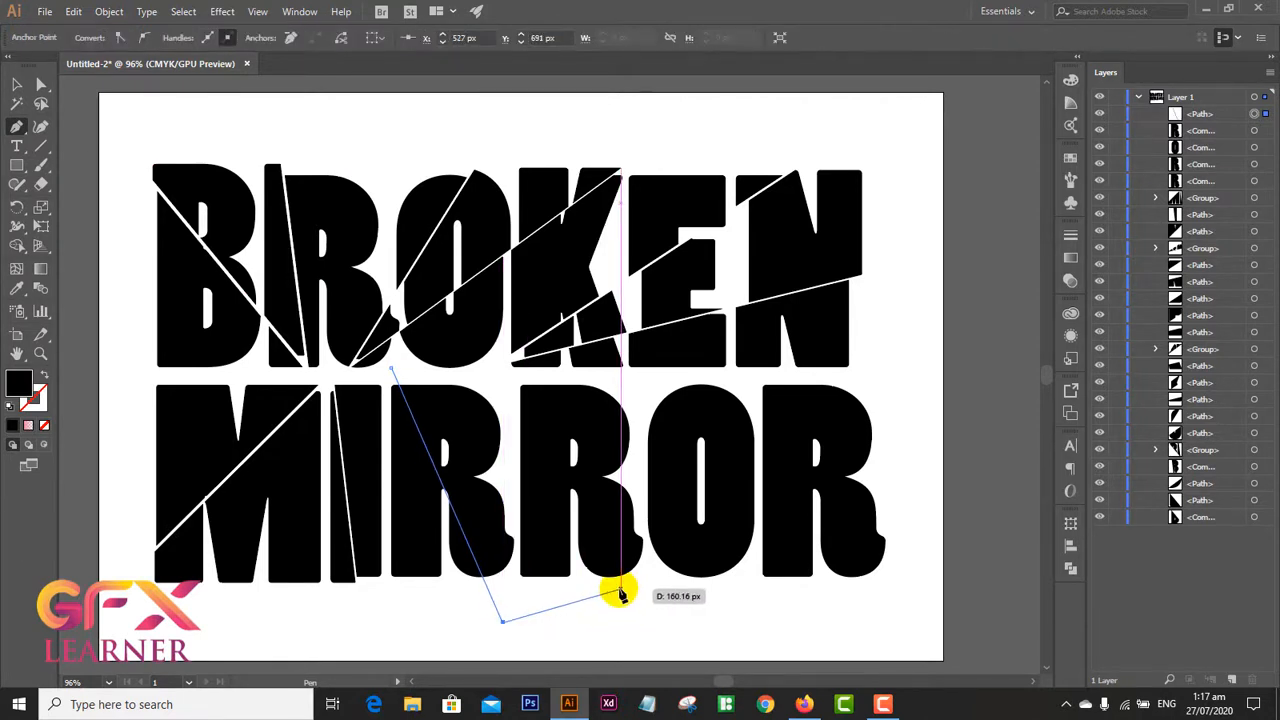
pyautogui.click(608, 591)
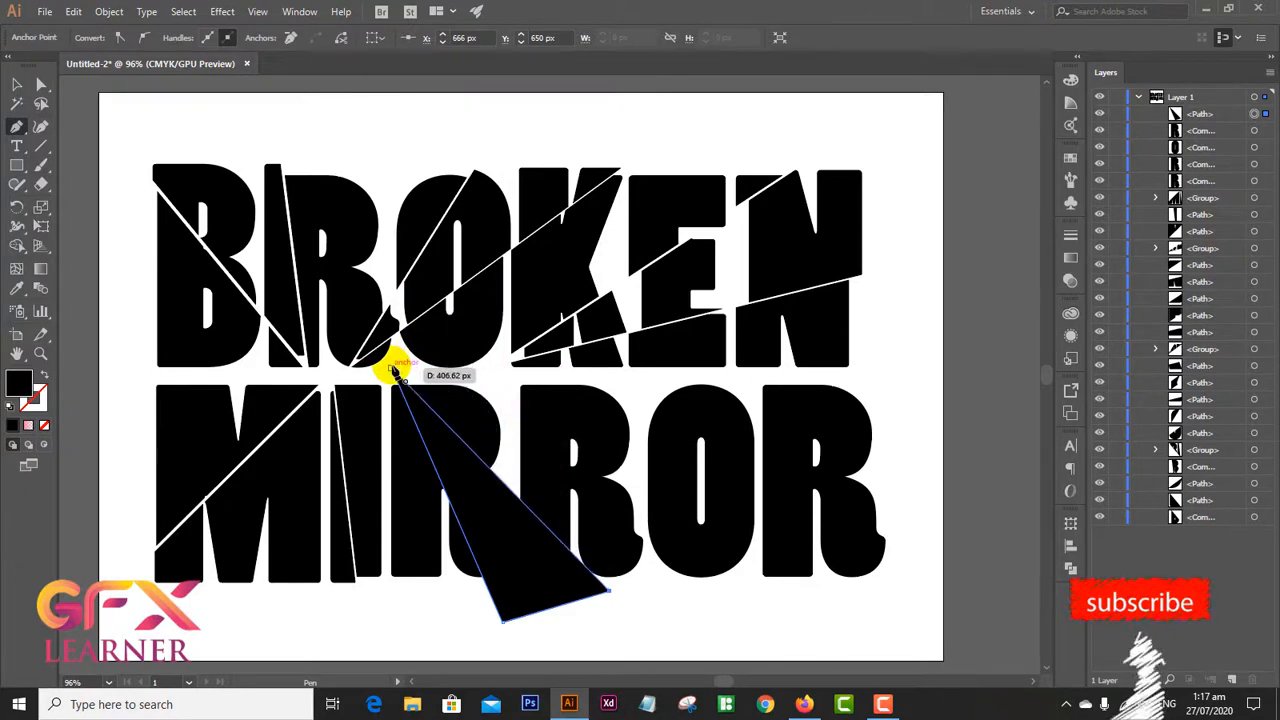
pyautogui.click(391, 367)
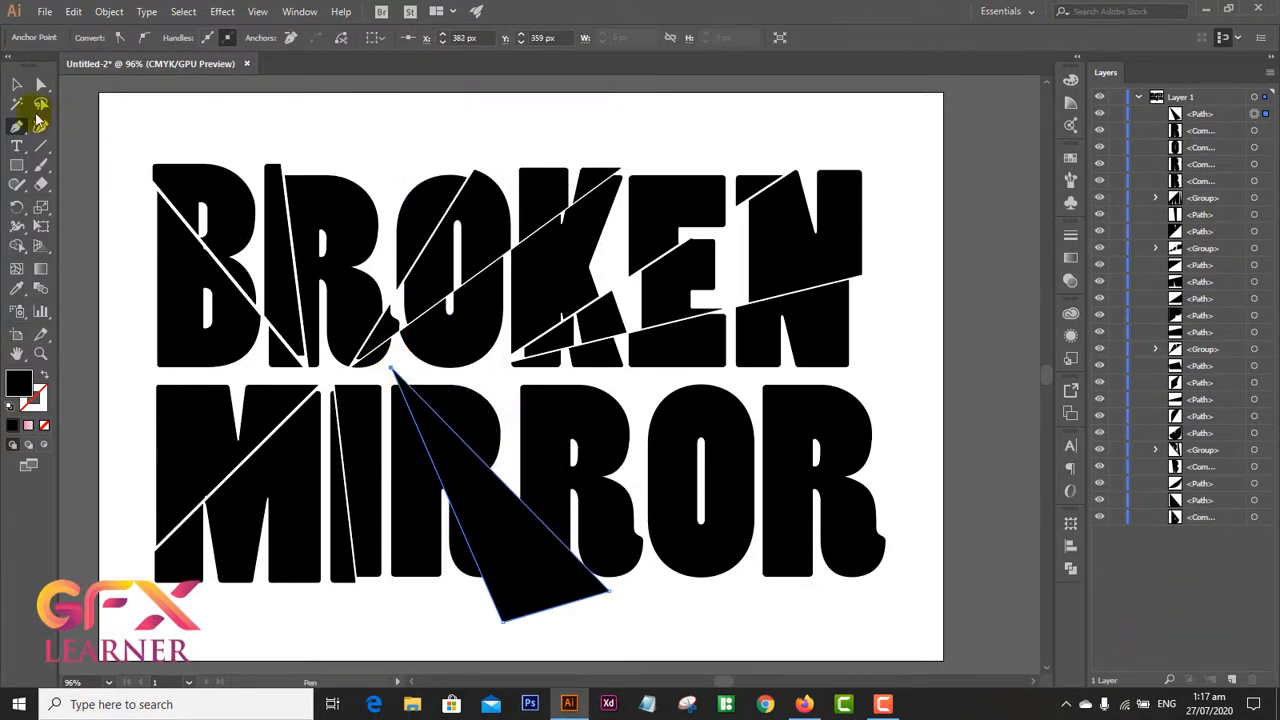
# - Cut MIRROR's first two Rs with the triangle using Divide Objects Below, and deselect the resulting pieces
pyautogui.click(18, 84)
pyautogui.click(109, 12)
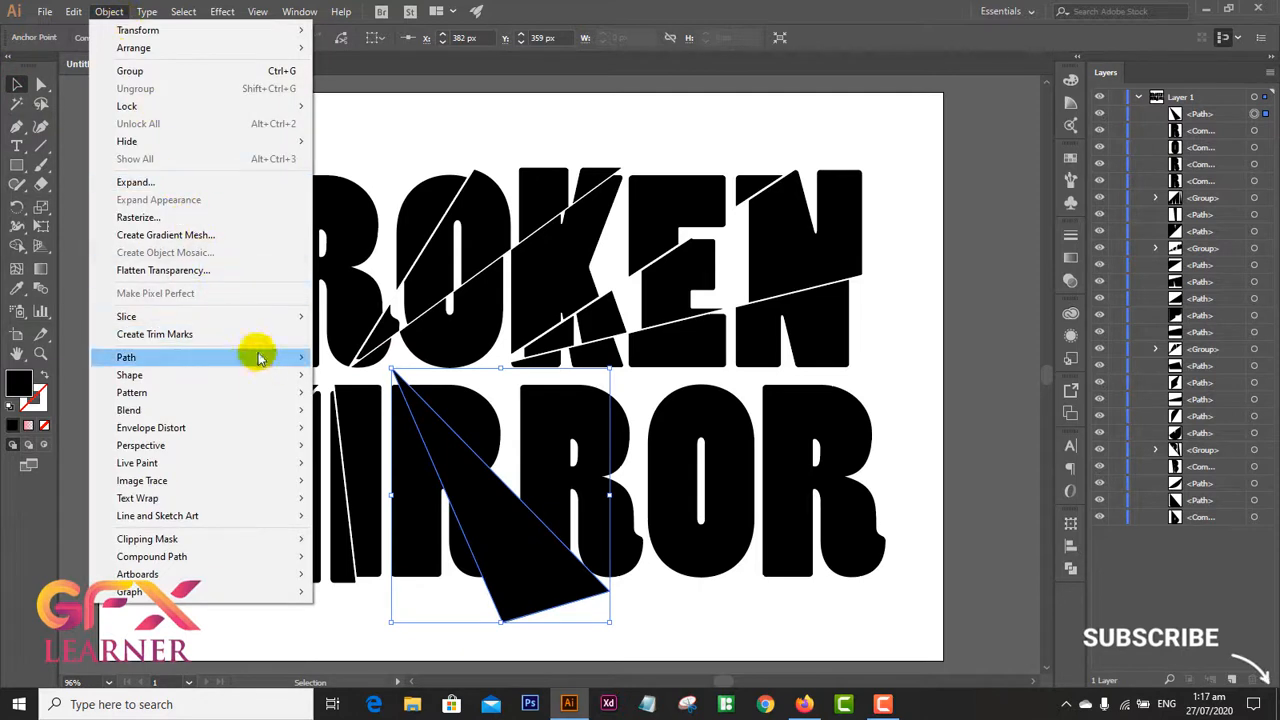
pyautogui.moveTo(257, 357)
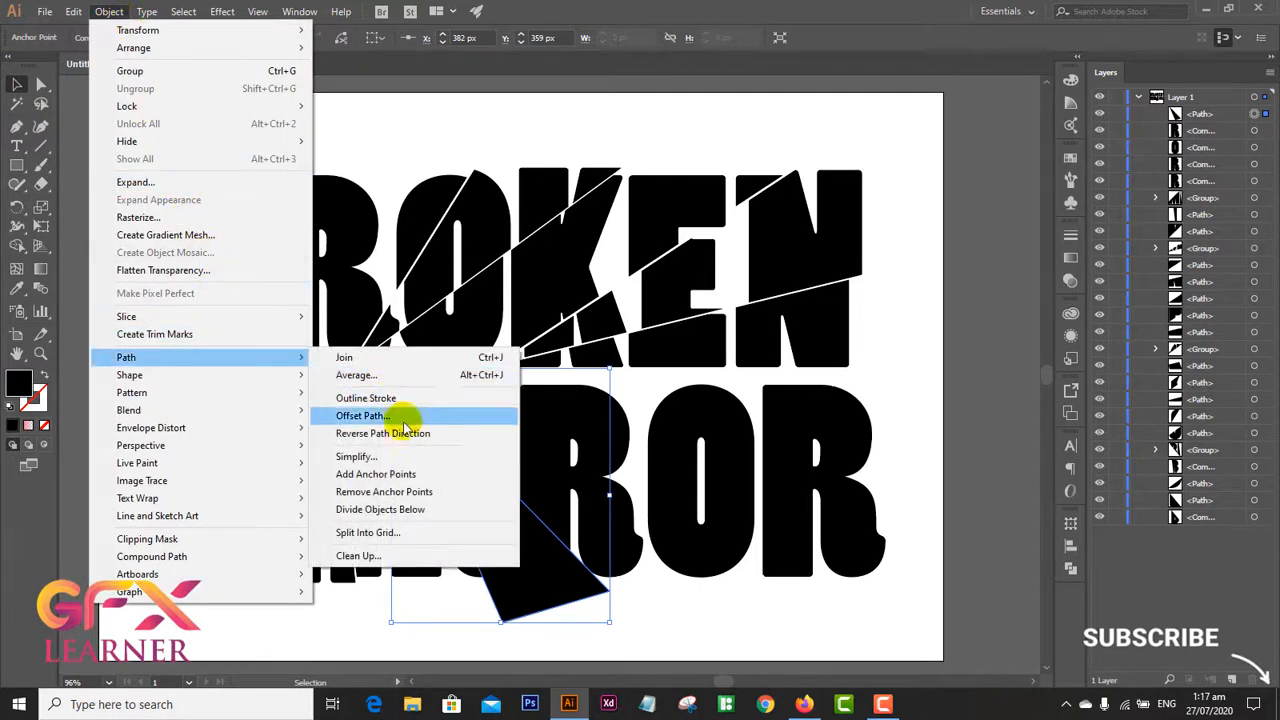
pyautogui.click(418, 509)
pyautogui.click(409, 606)
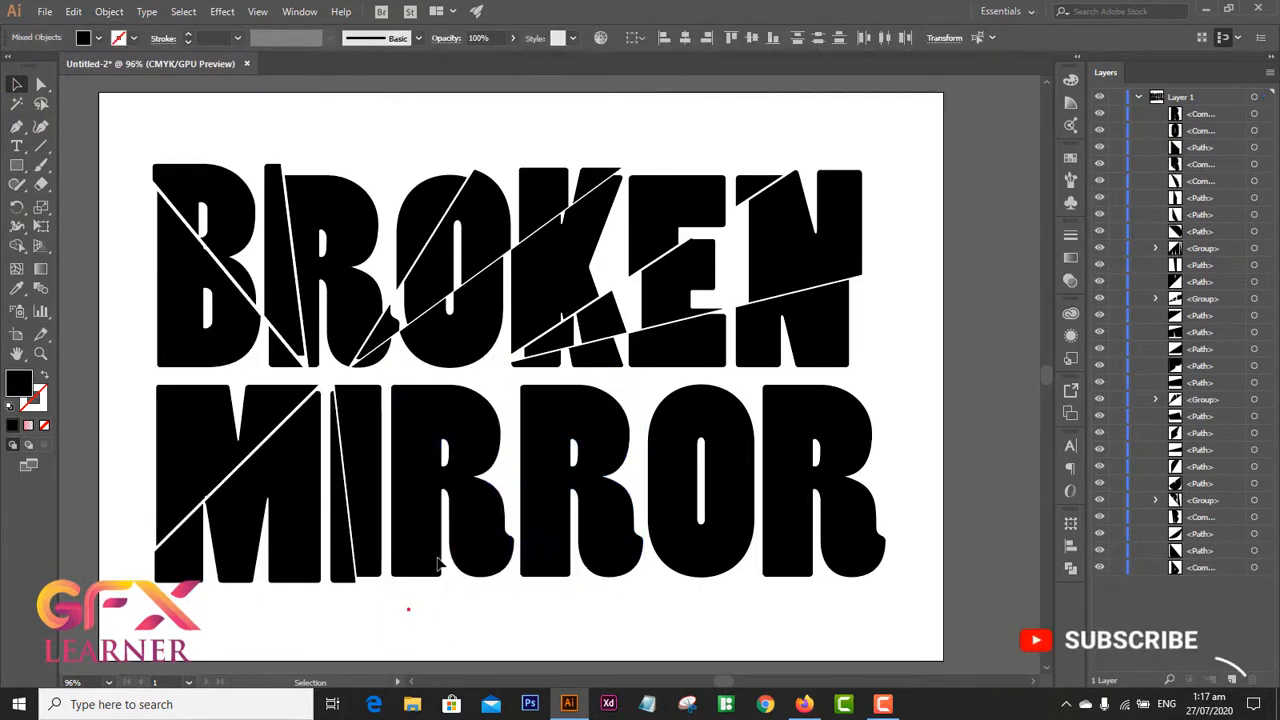
# - Group the pieces of MIRROR's first and second R that lie inside the triangular cut
pyautogui.click(428, 432)
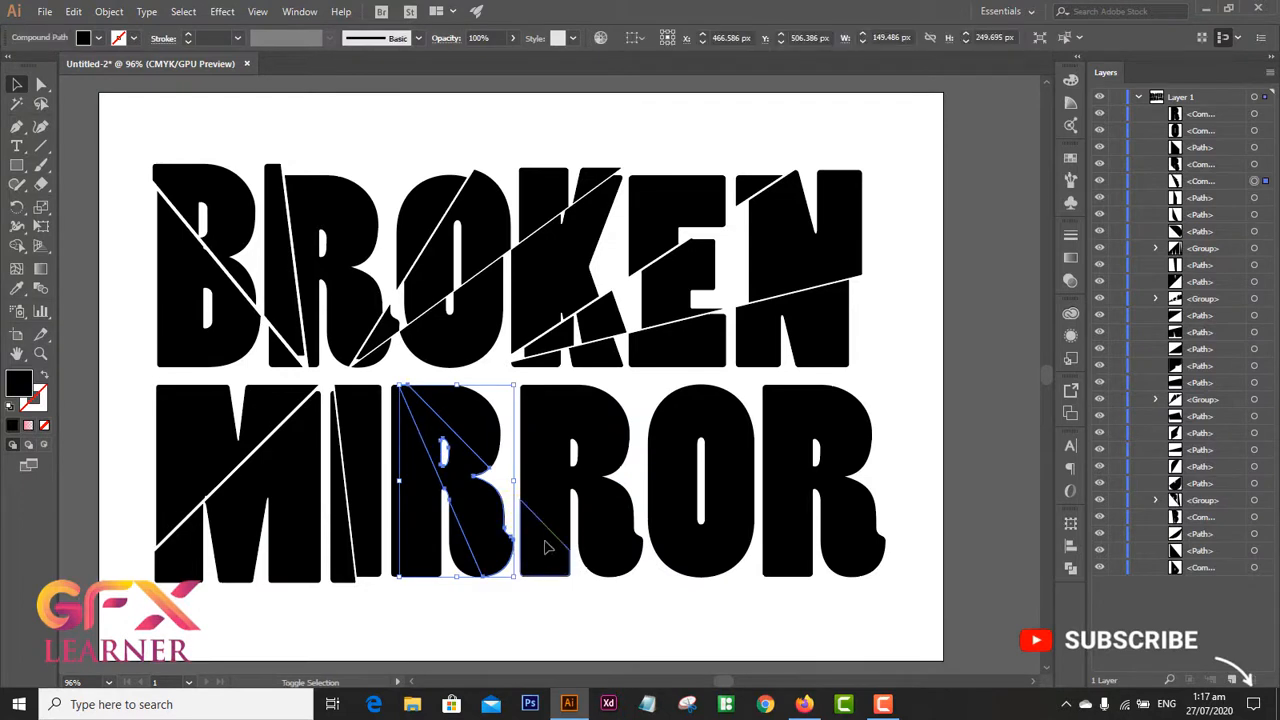
pyautogui.keyDown('shift'); pyautogui.click(547, 547); pyautogui.keyUp('shift')
pyautogui.rightClick(547, 545)
pyautogui.click(598, 399)
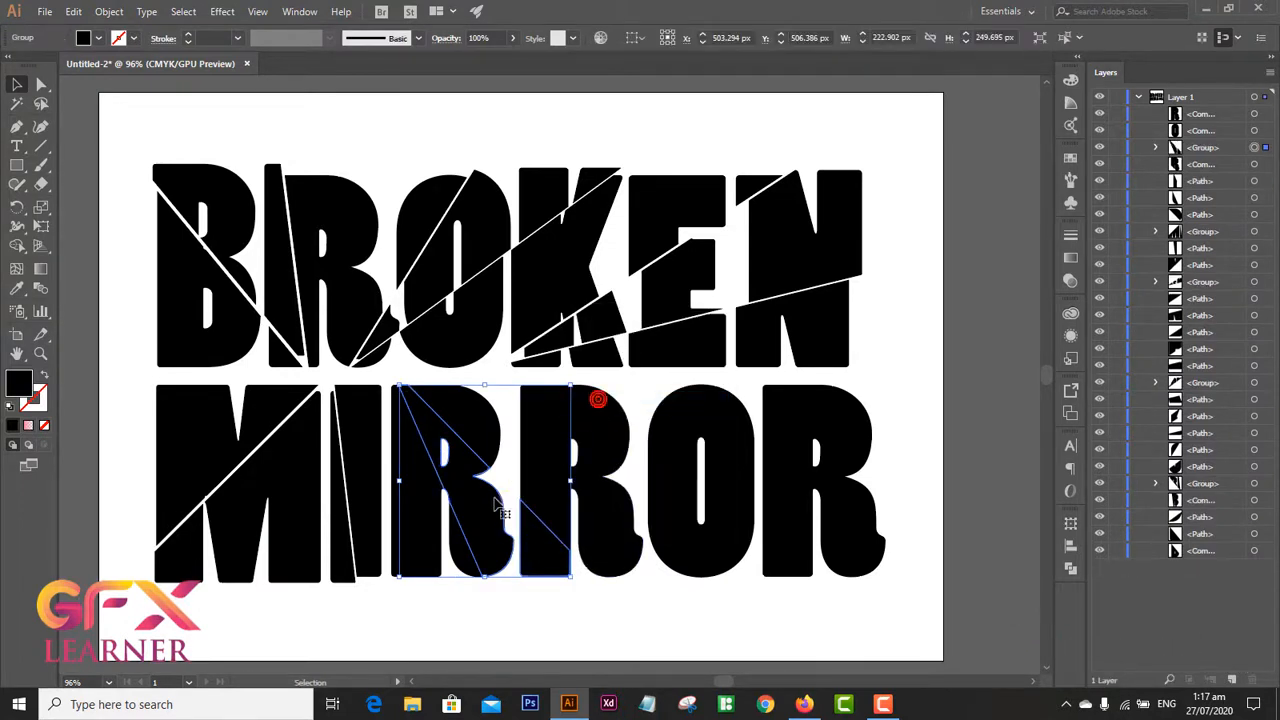
# - Offset the grouped shard of MIRROR's first two Rs slightly down and to the right, and deselect it
pyautogui.moveTo(475, 498); pyautogui.dragTo(483, 513)
pyautogui.press('Up')
pyautogui.press('Up')
pyautogui.press('Up')
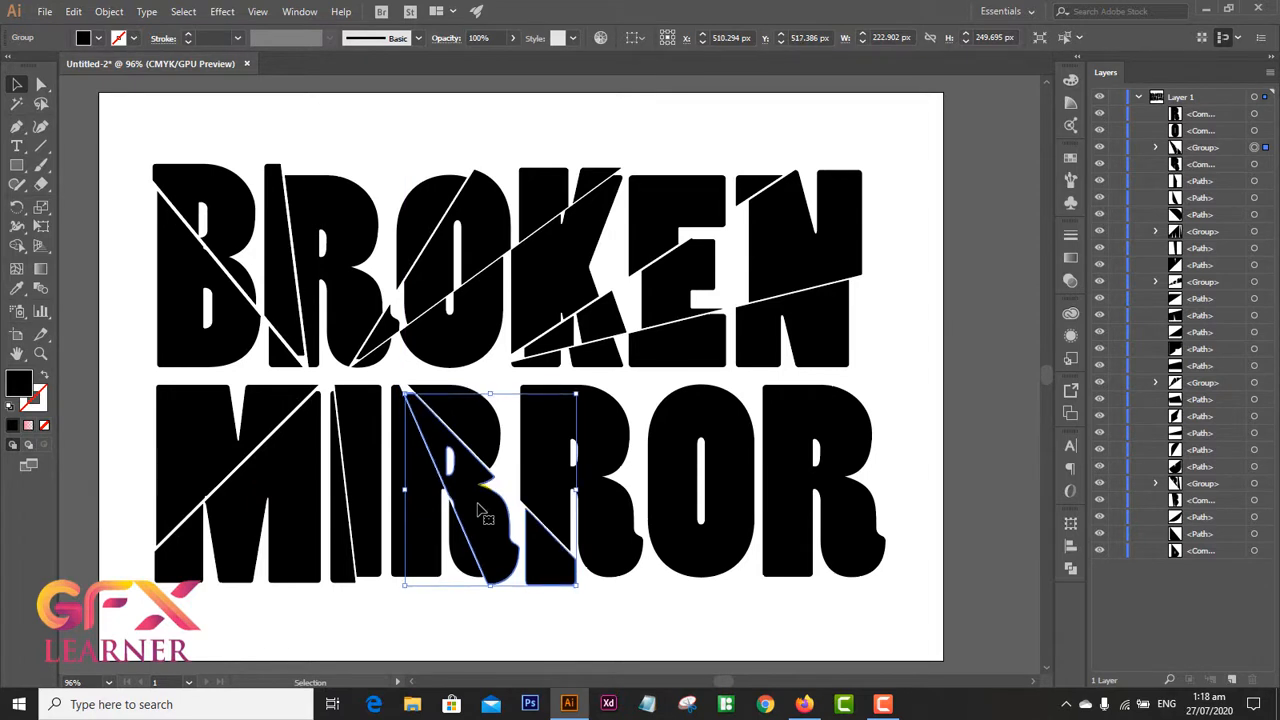
pyautogui.press('Right')
pyautogui.press('Down')
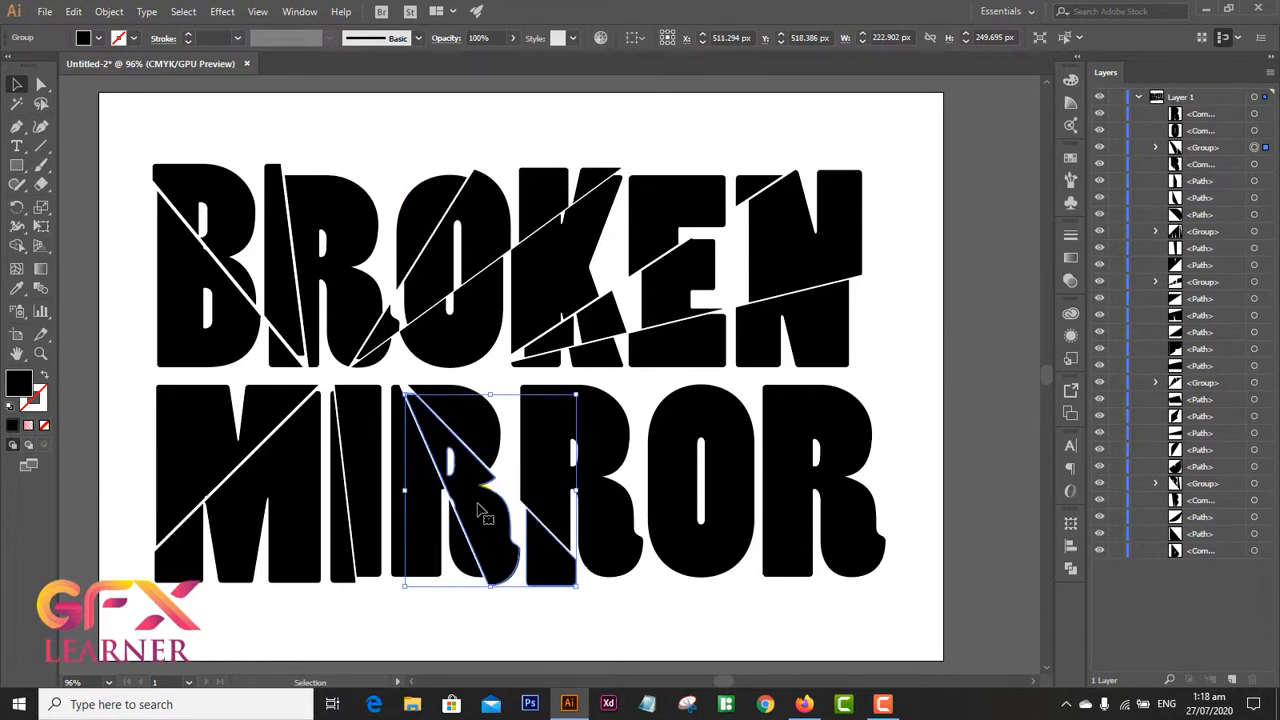
pyautogui.click(571, 609)
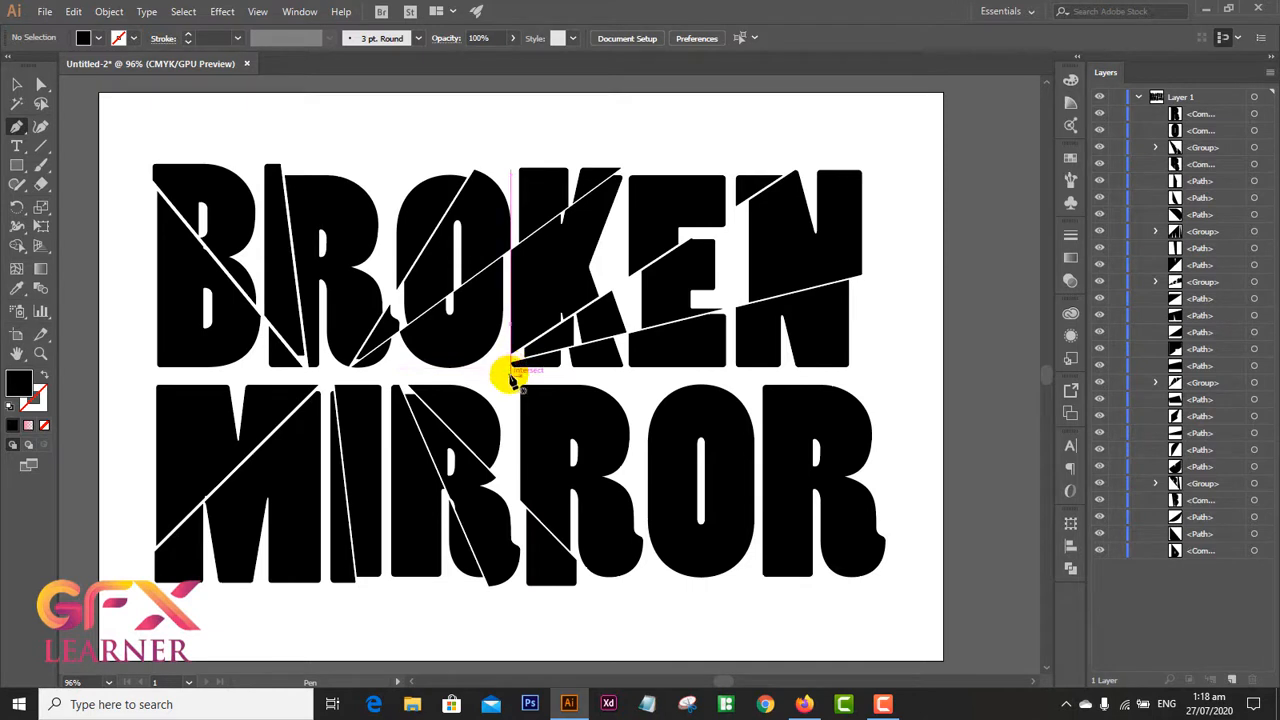
# - Draw a closed four-sided wedge with the Pen tool from the second R's upper left corner, widening across the O and past the last R
pyautogui.click(512, 378)
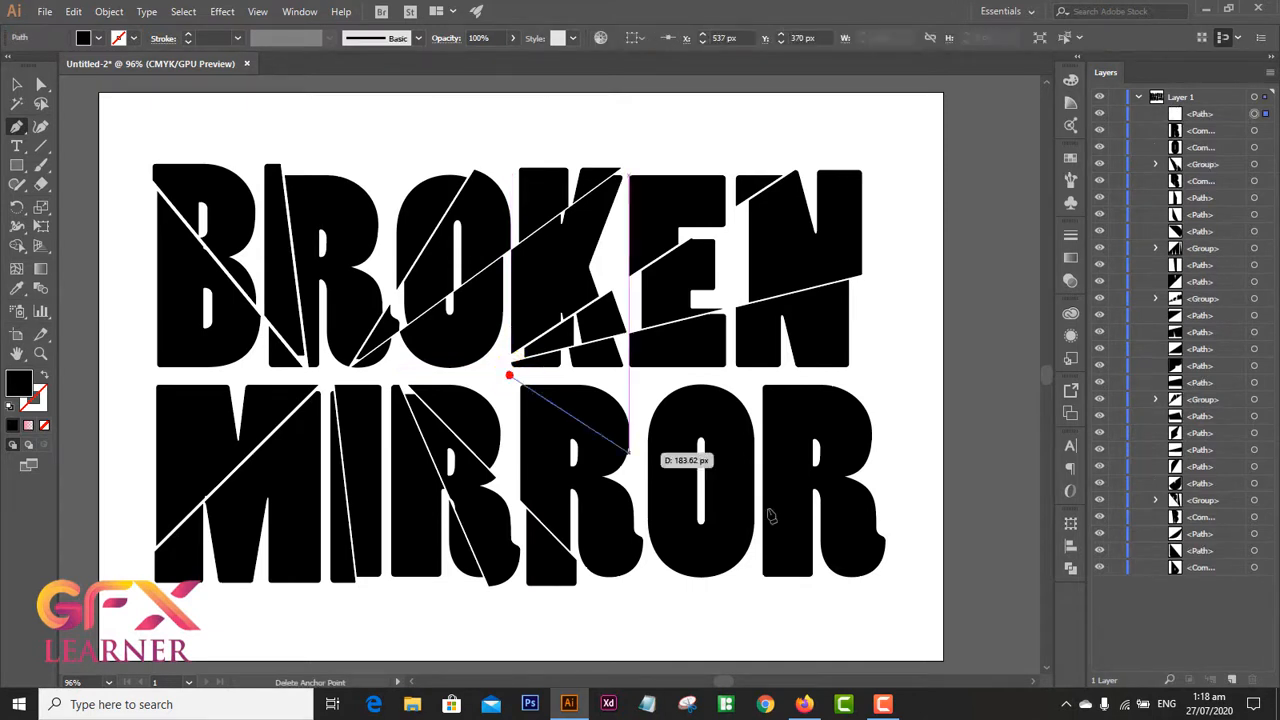
pyautogui.click(923, 543)
pyautogui.click(917, 628)
pyautogui.moveTo(918, 630); pyautogui.dragTo(737, 610)
pyautogui.click(510, 378)
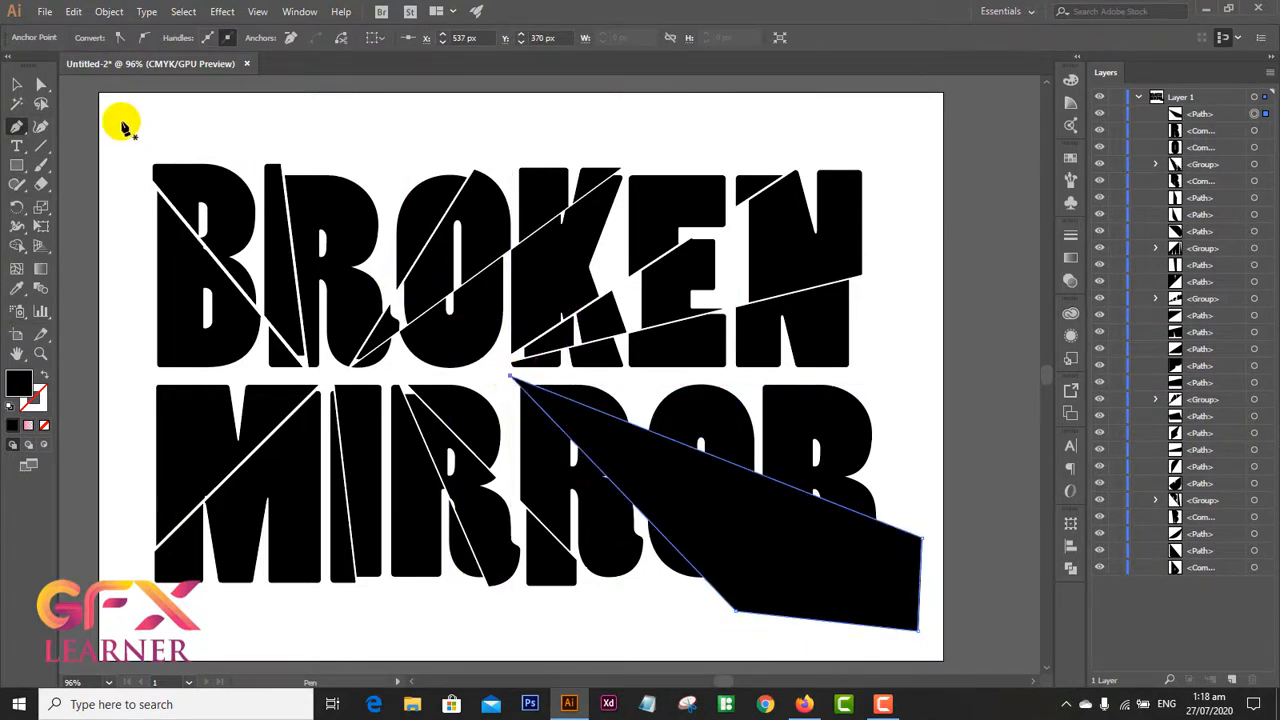
# - Cut the second R, O and last R of MIRROR with the wedge using Divide Objects Below, and deselect the pieces
pyautogui.click(16, 86)
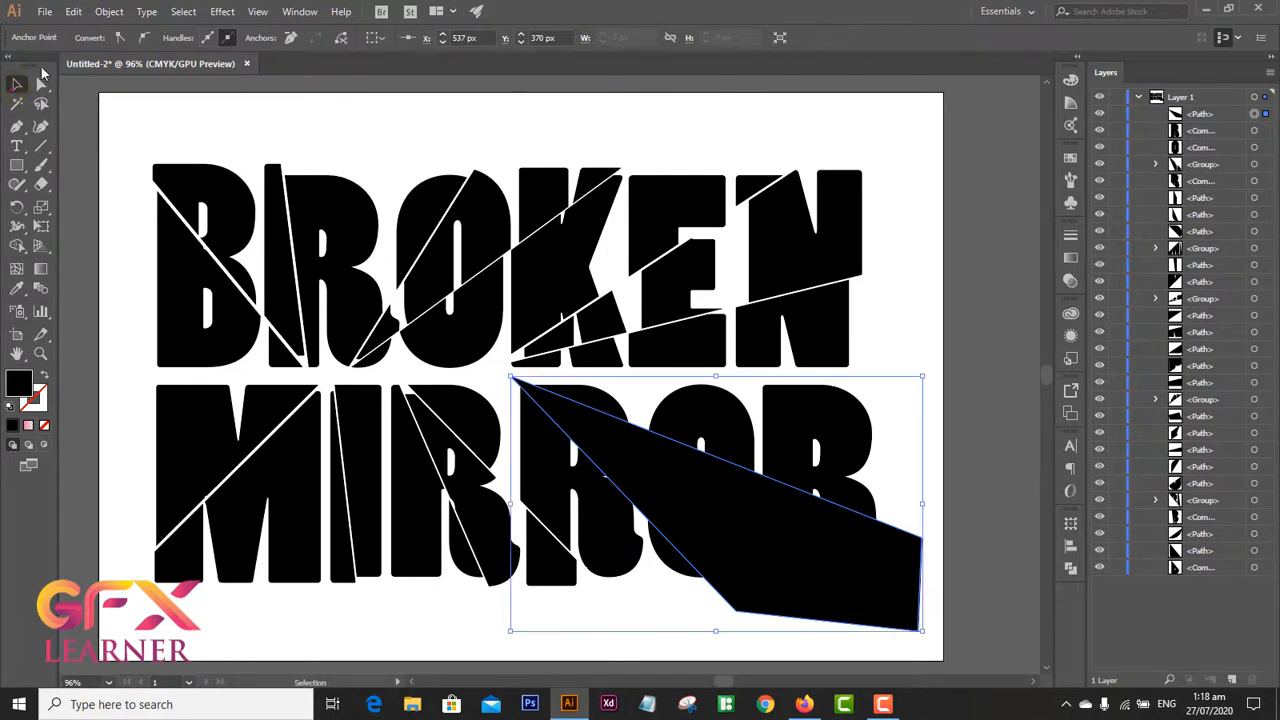
pyautogui.click(105, 12)
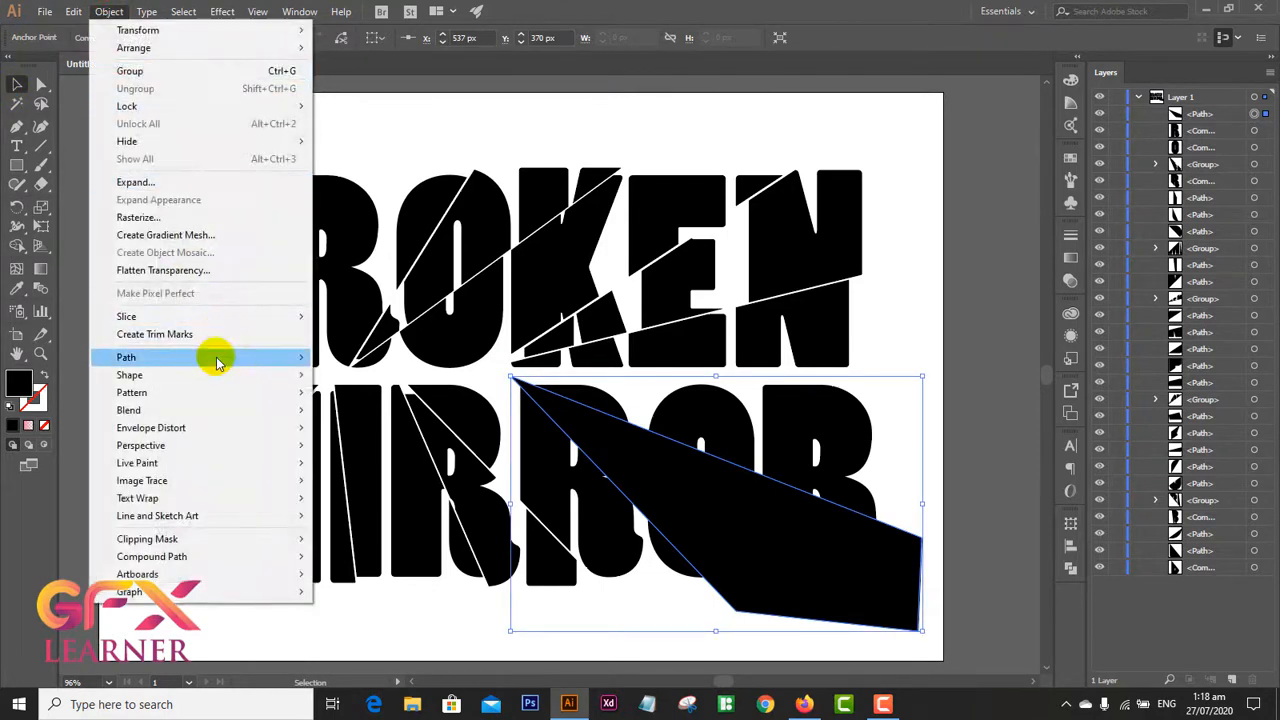
pyautogui.moveTo(252, 362)
pyautogui.click(447, 509)
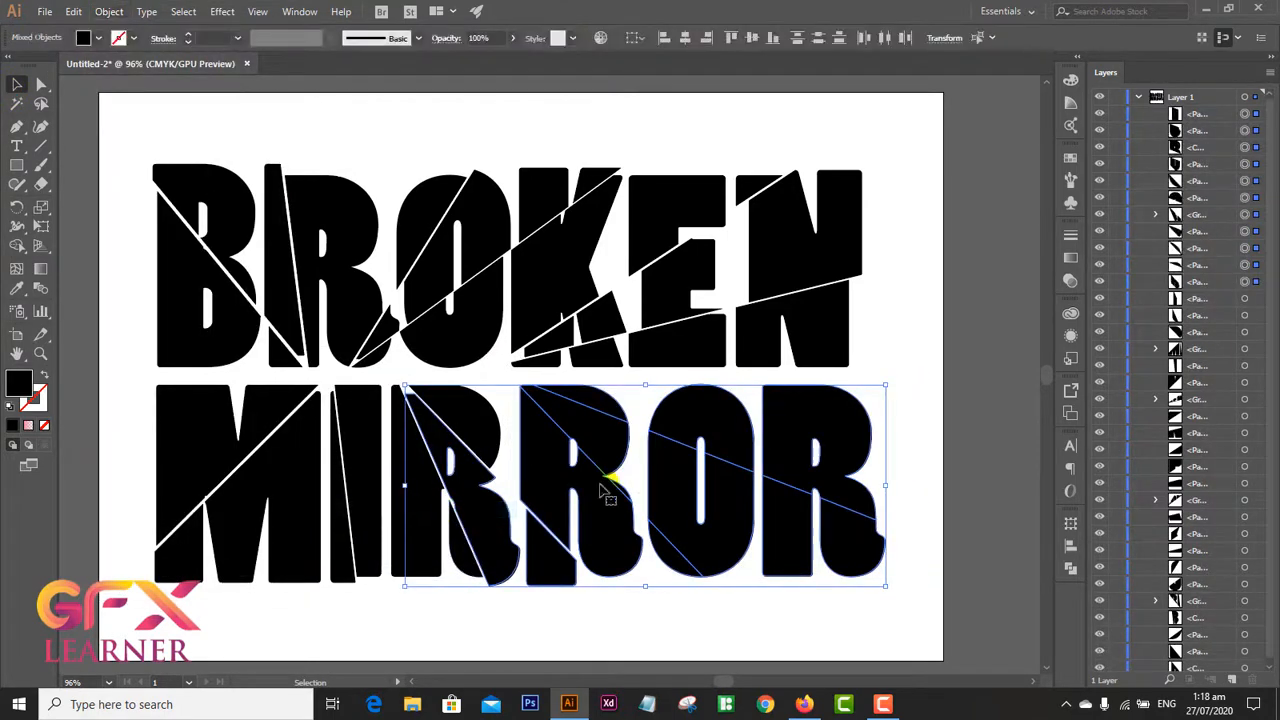
pyautogui.click(598, 606)
# - Group the pieces of MIRROR's second R, O and last R that lie inside the wedge-shaped cut
pyautogui.click(600, 437)
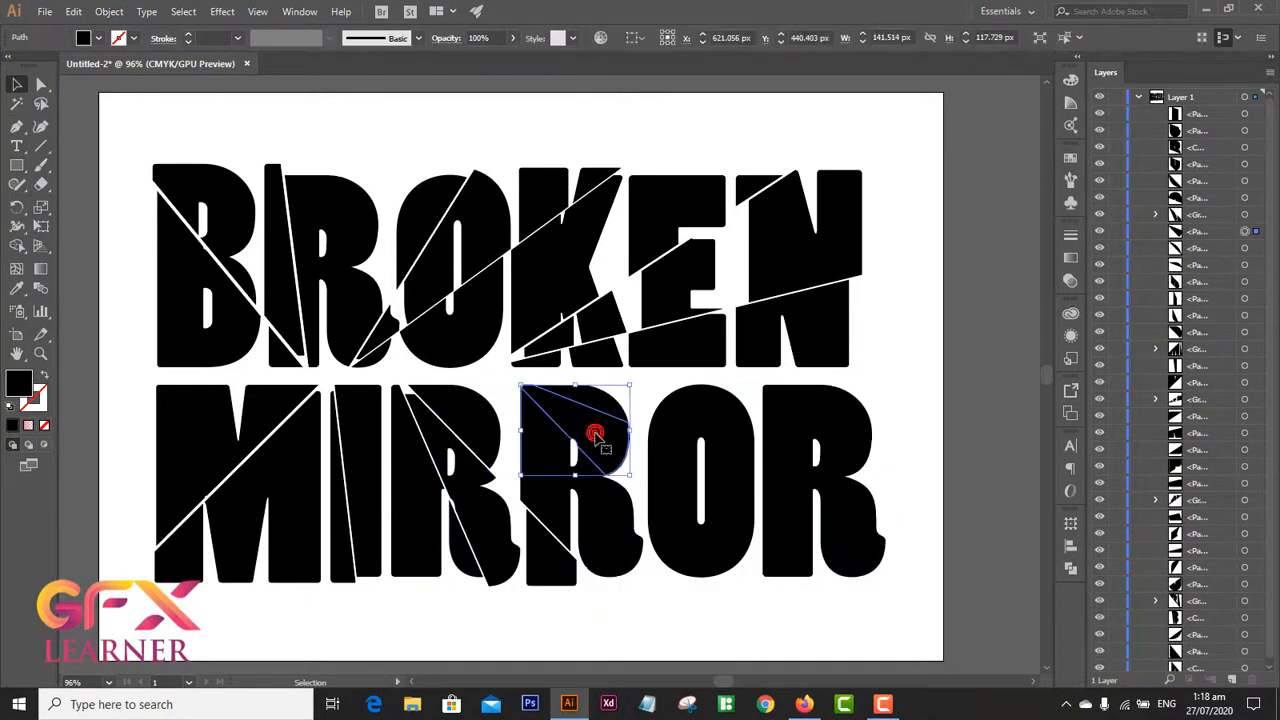
pyautogui.keyDown('shift'); pyautogui.click(688, 481); pyautogui.keyUp('shift')
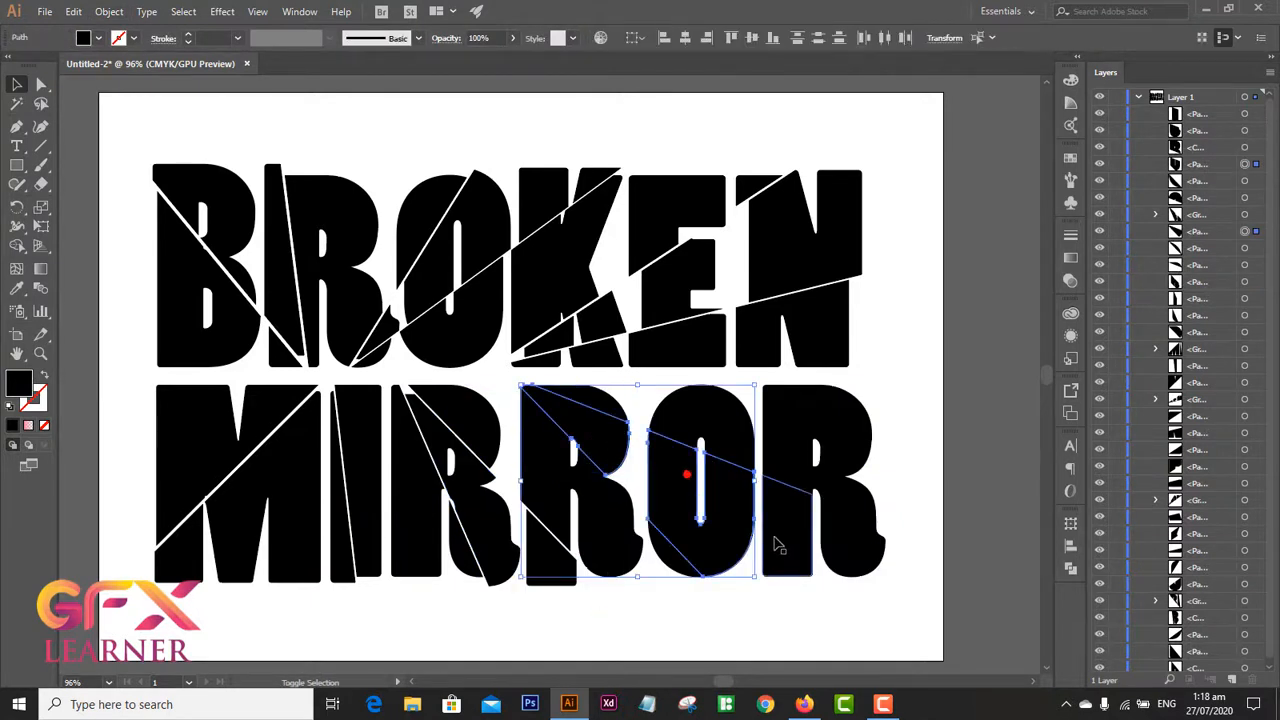
pyautogui.keyDown('shift'); pyautogui.click(857, 557); pyautogui.keyUp('shift')
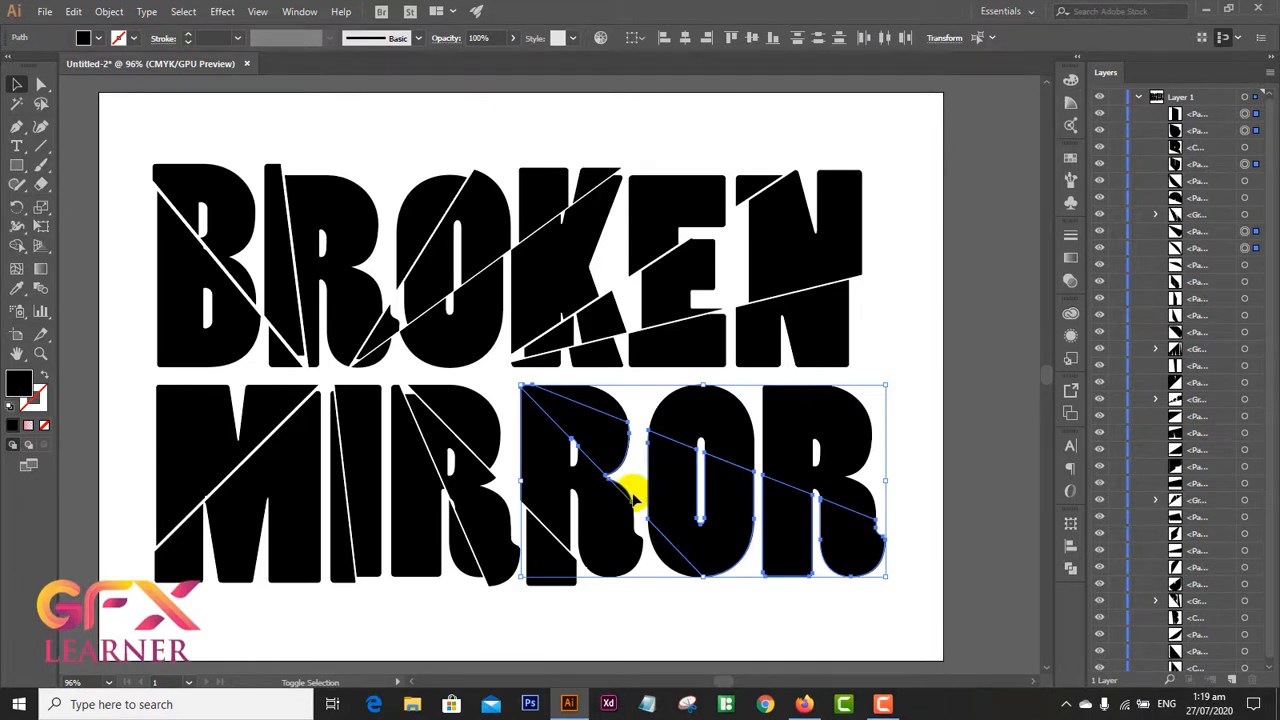
pyautogui.rightClick(700, 498)
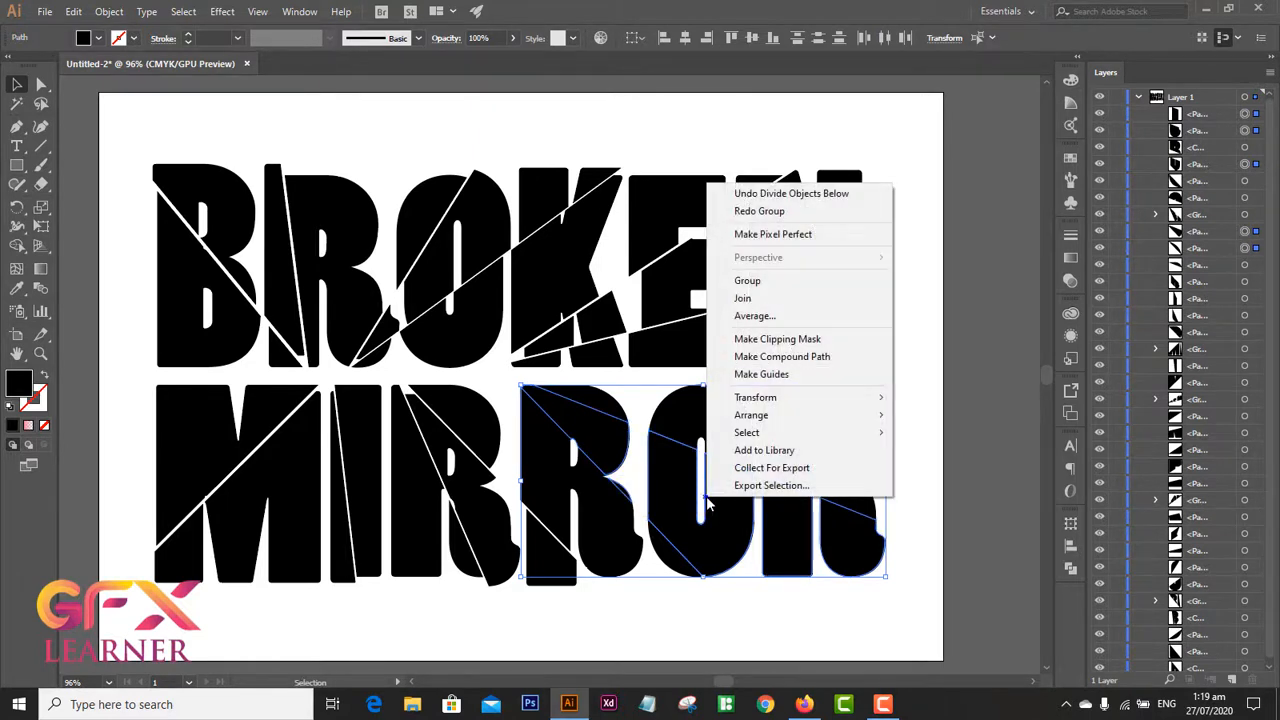
pyautogui.click(769, 286)
# - Offset the grouped R, O and R shard slightly down and to the right, and deselect it
pyautogui.moveTo(738, 503)
pyautogui.mouseDown()
pyautogui.moveTo(751, 491)
pyautogui.moveTo(746, 513)
pyautogui.mouseUp()
pyautogui.press('Up')
pyautogui.press('Up')
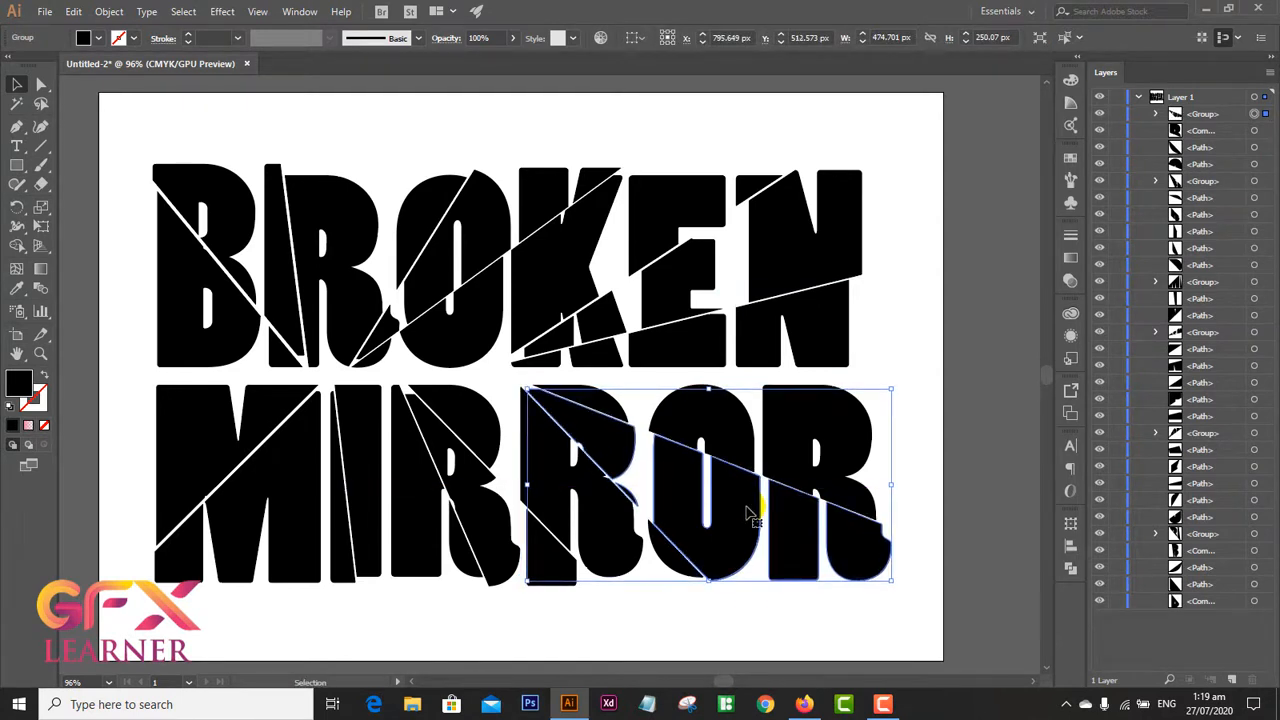
pyautogui.press('Down')
pyautogui.press('Down')
pyautogui.press('Right')
pyautogui.press('Right')
pyautogui.press('Down')
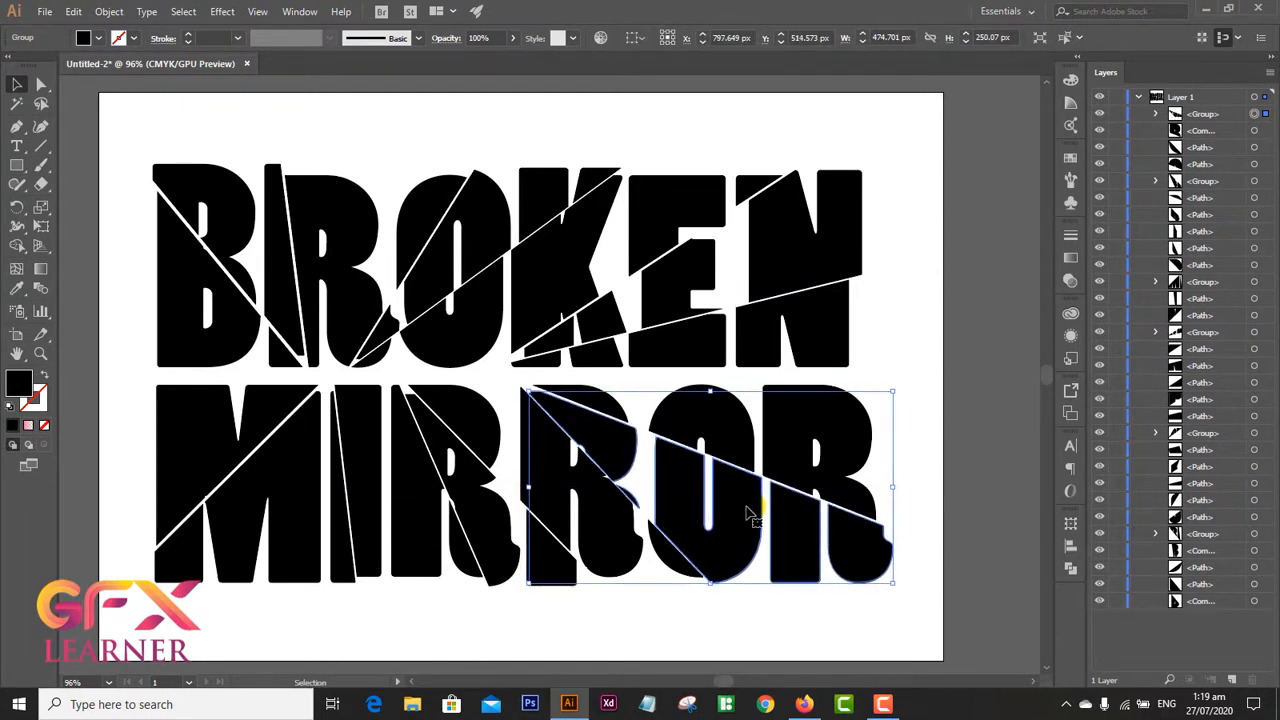
pyautogui.press('Right')
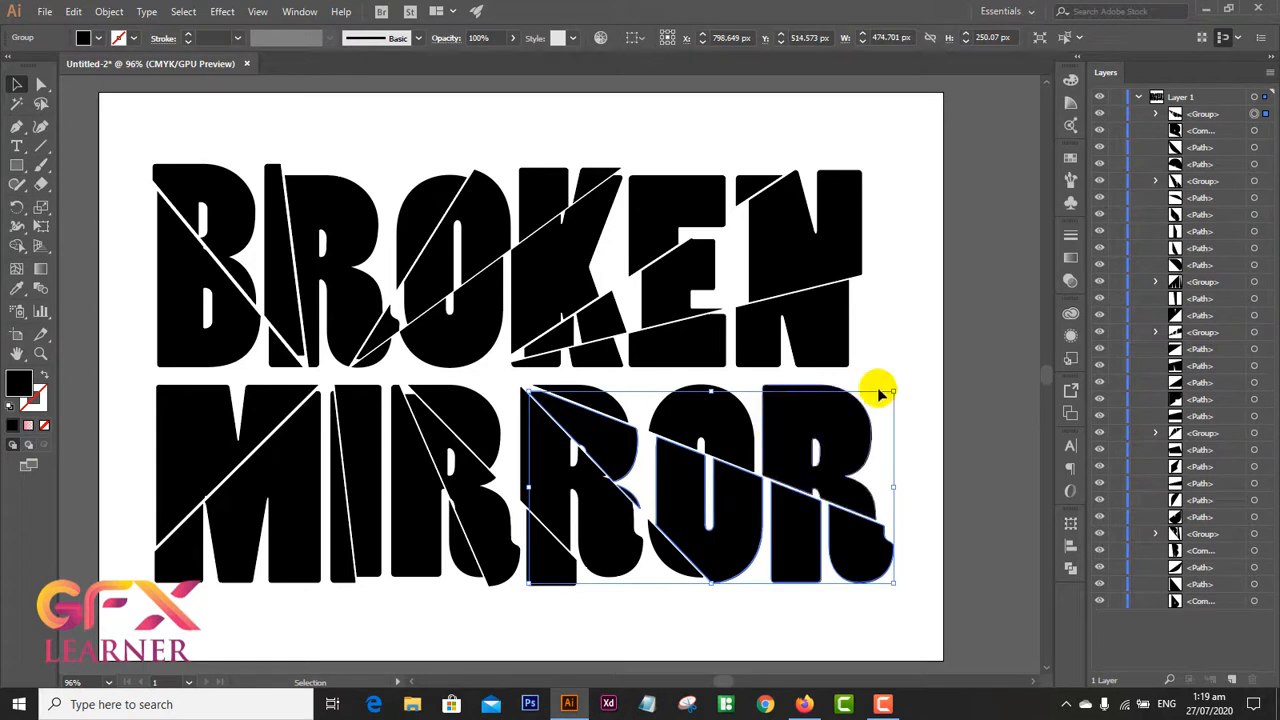
pyautogui.click(906, 355)
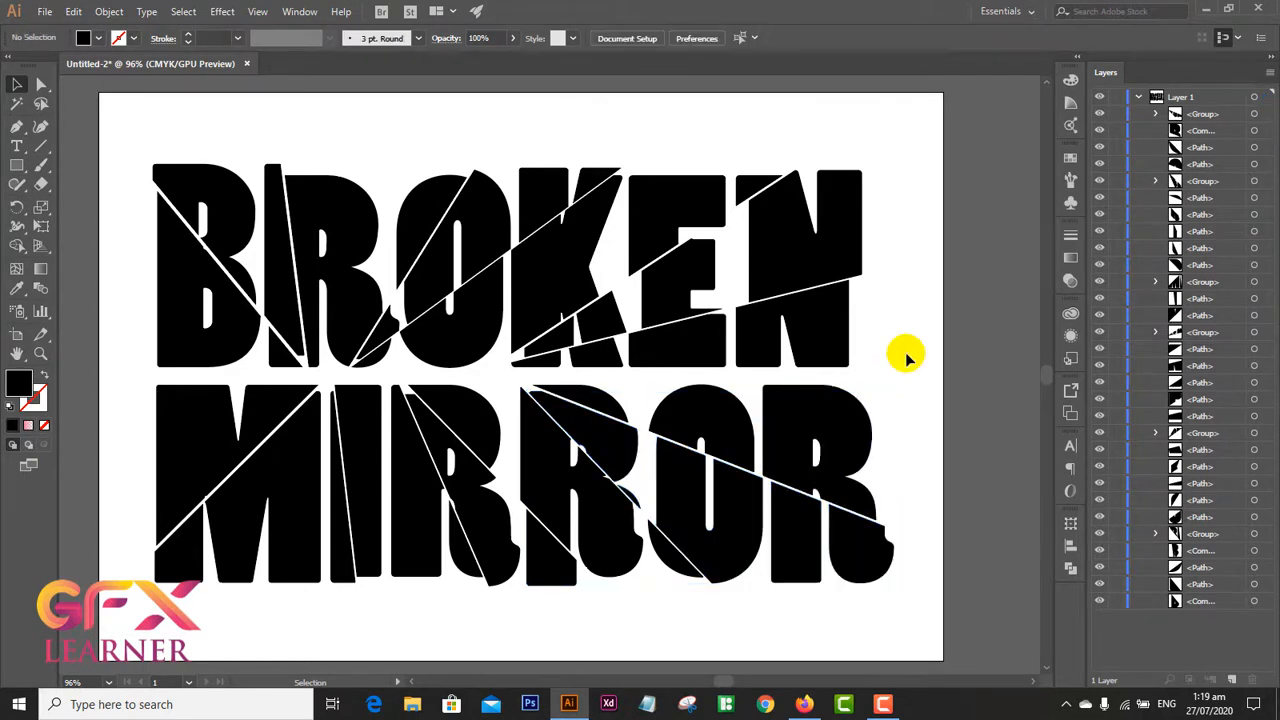